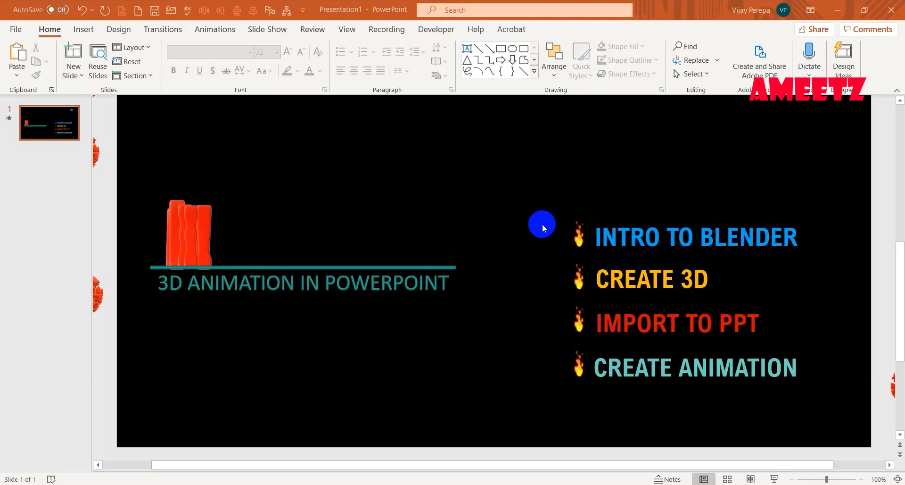
Browse PowerPoint's online 3D model library, then close it
click(80, 29)
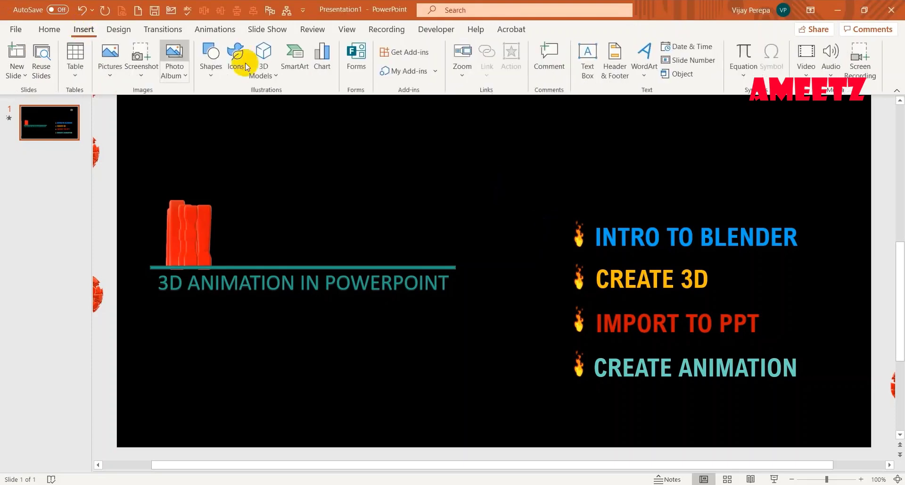
click(267, 70)
click(273, 109)
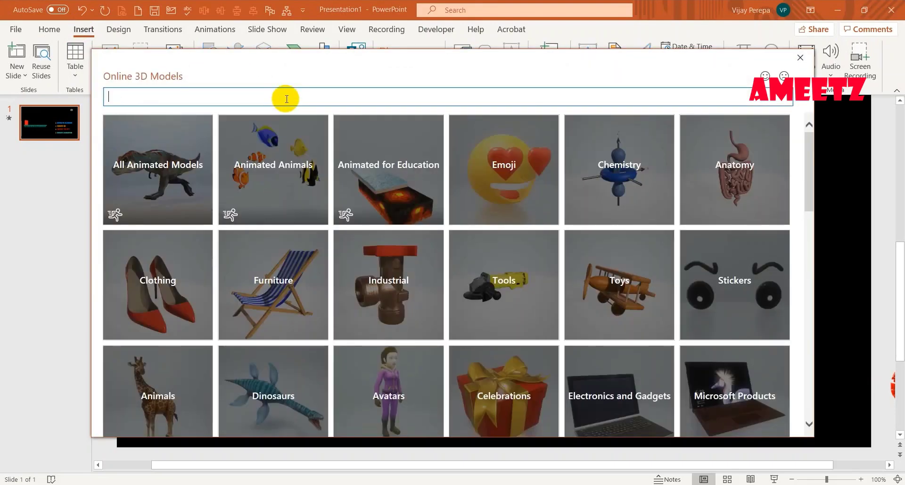
click(800, 57)
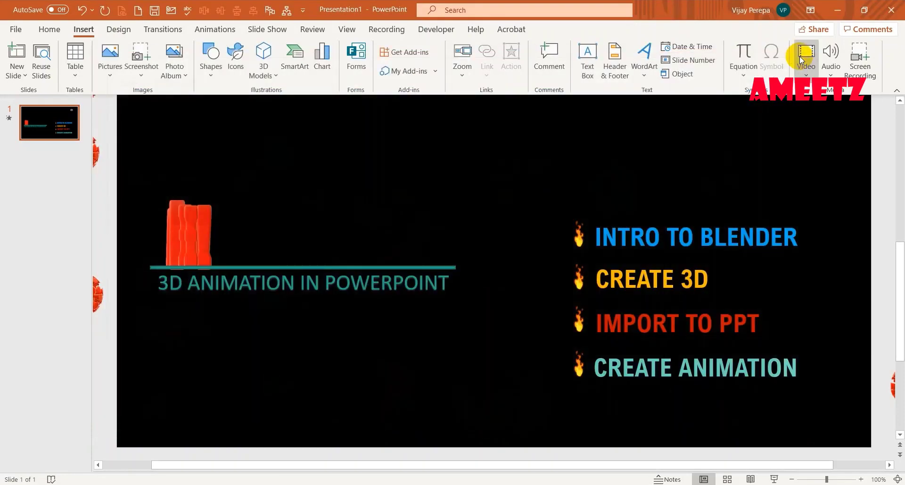
Inspect the red 3D model's settings and slide animations, then play the slide full-screen
click(196, 231)
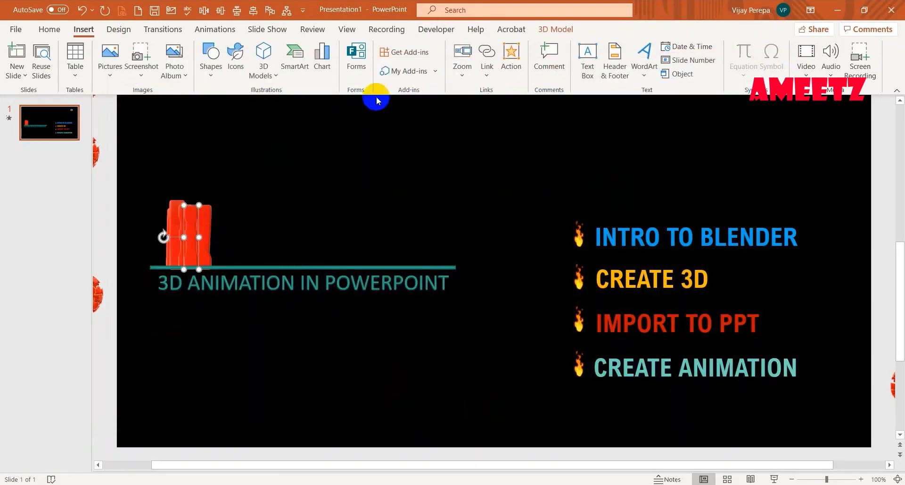
click(559, 32)
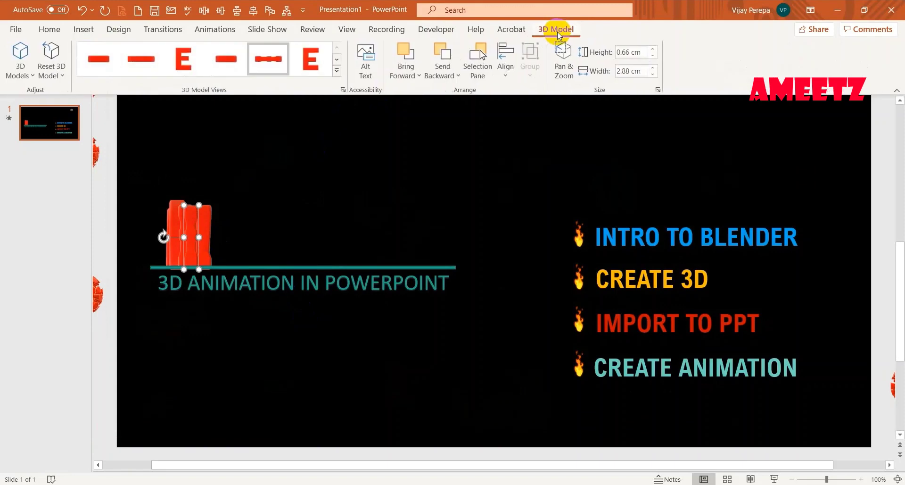
click(213, 30)
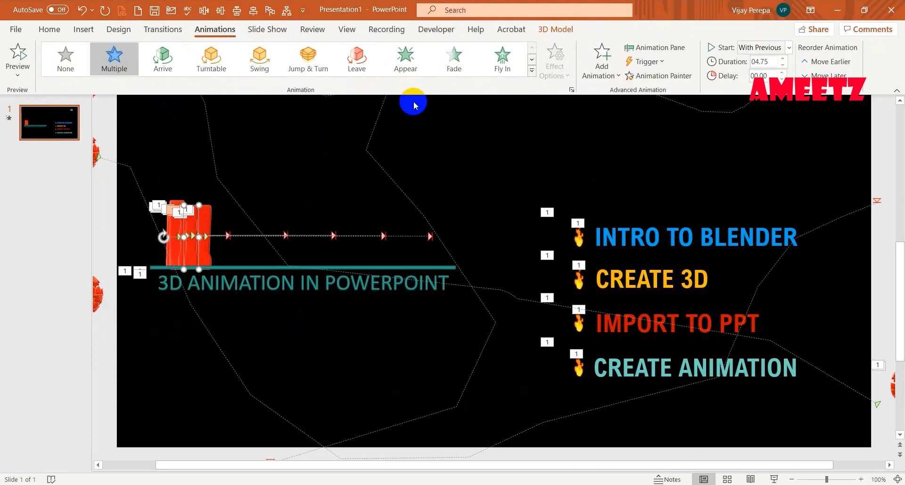
click(43, 30)
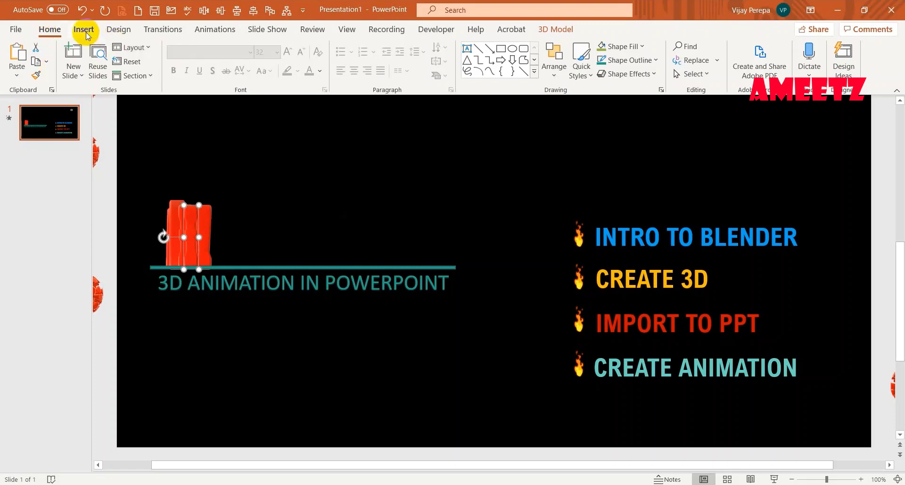
click(216, 30)
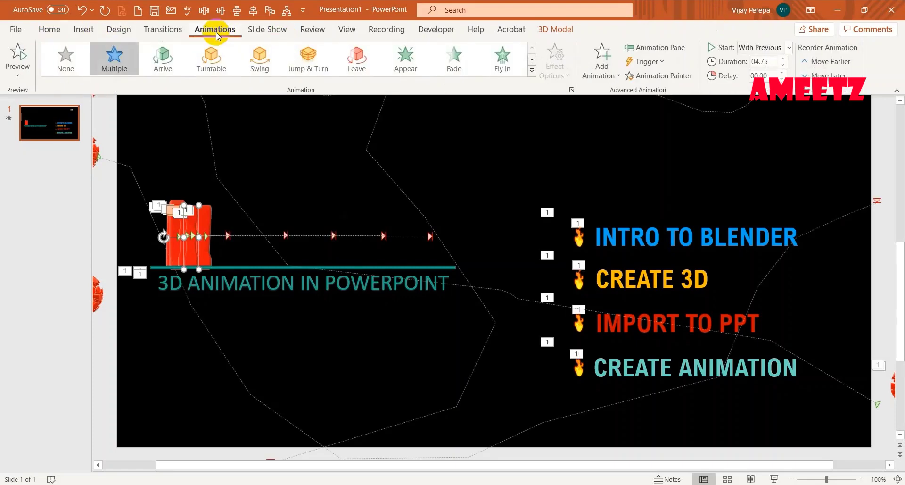
click(774, 477)
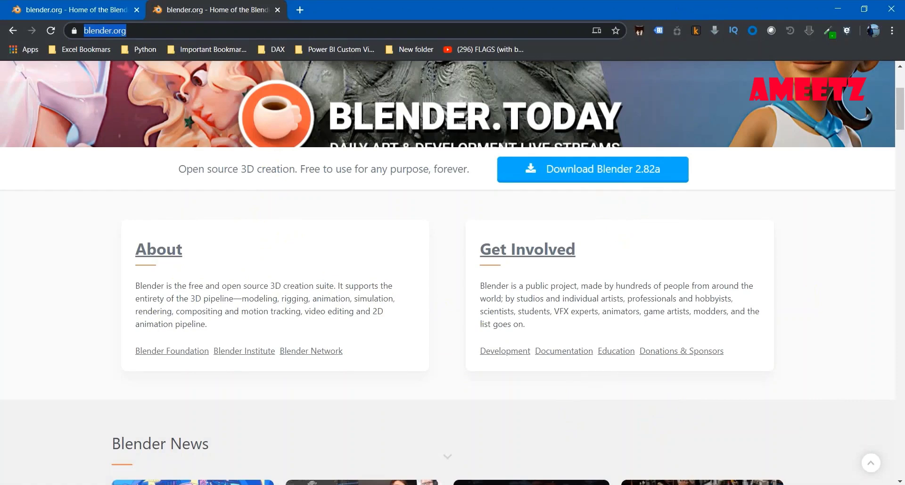
Launch Blender by searching 'blen' in Windows search
key(super)
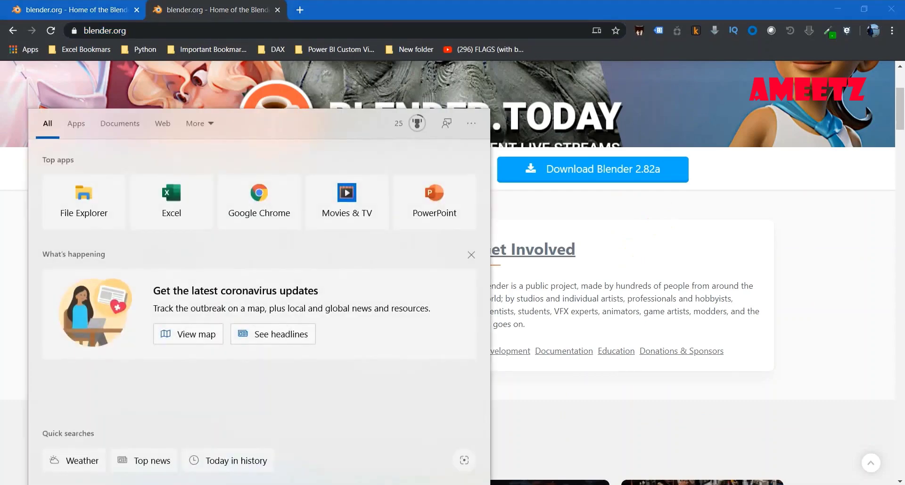
text(blen)
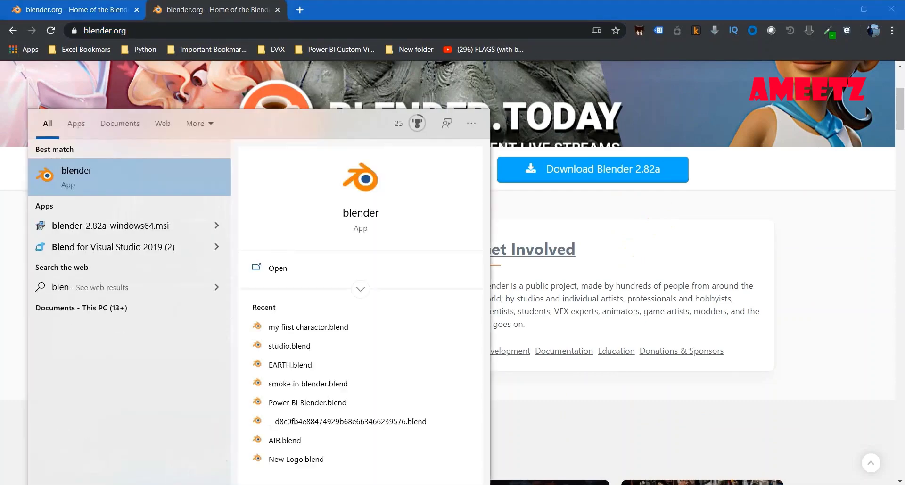
click(103, 172)
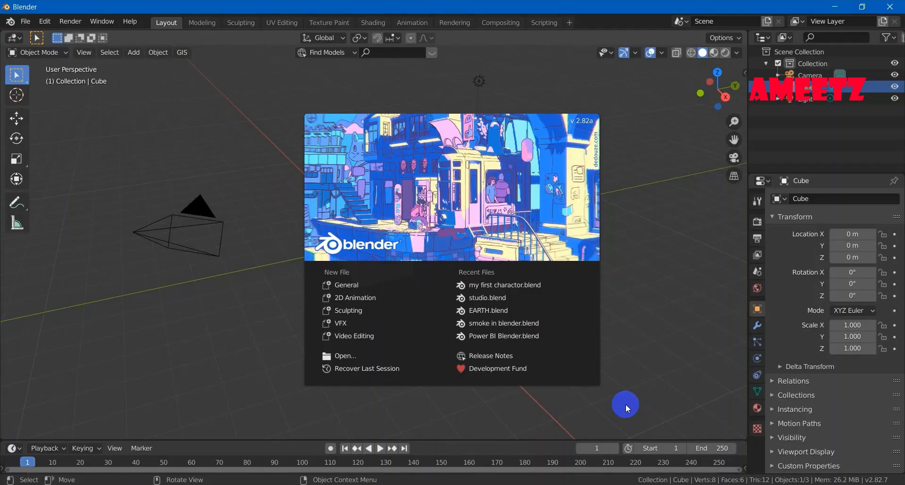
Dismiss the splash screen and delete the default cube
click(651, 259)
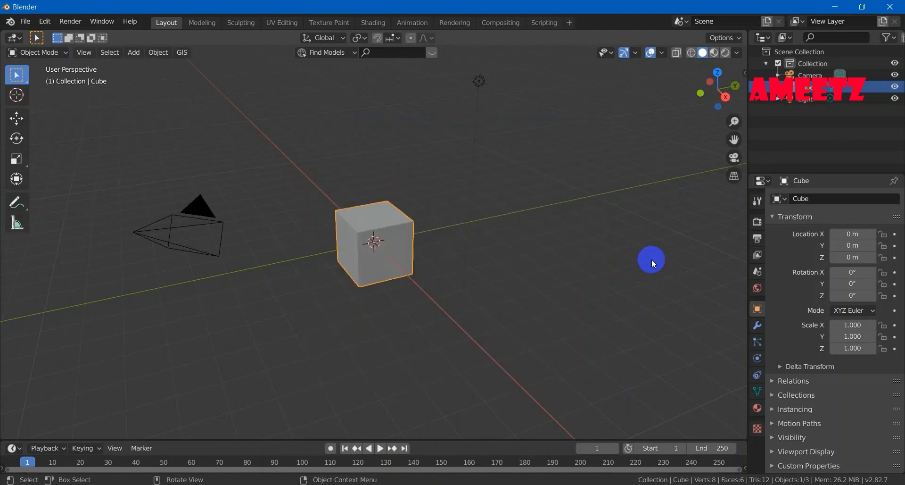
click(401, 250)
key(x)
click(400, 247)
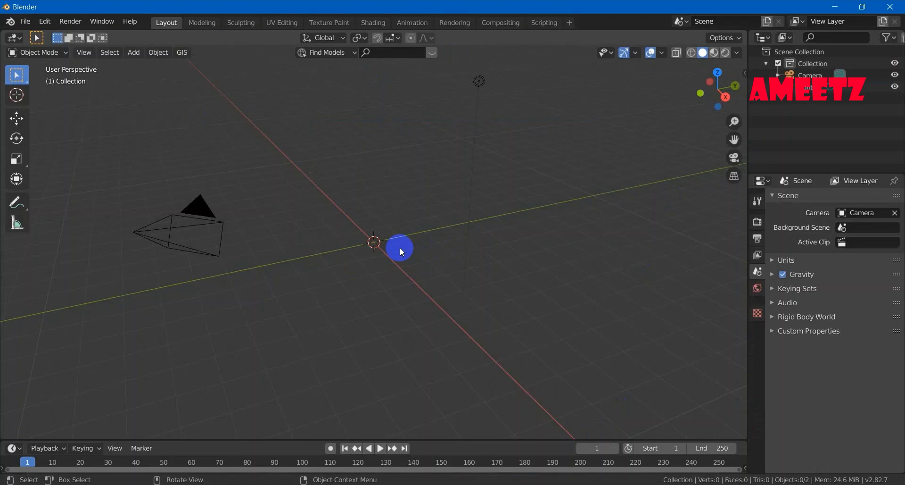
Bring up the Shift+A Add menu, closing and reopening it
key(shift+a)
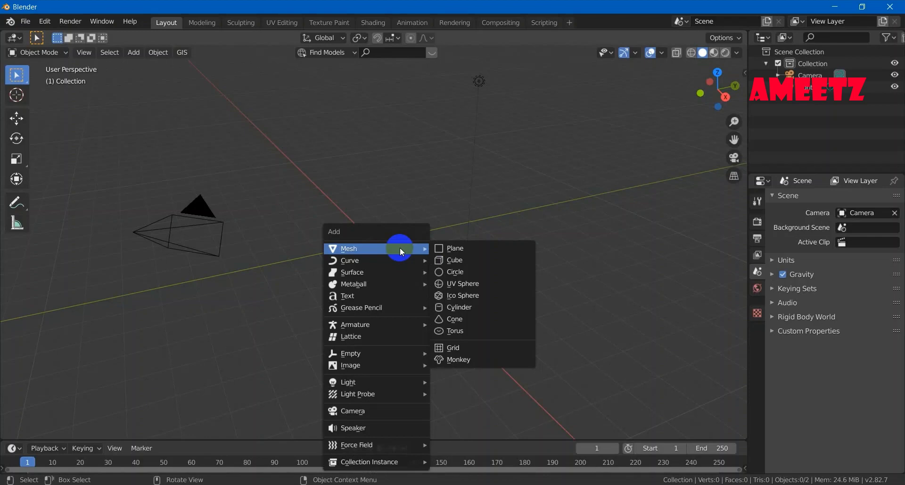
key(Escape)
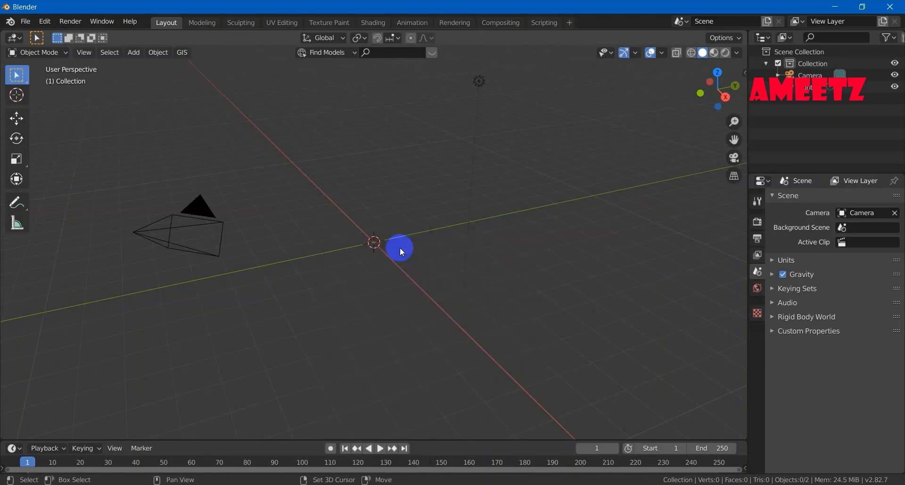
key(shift+a)
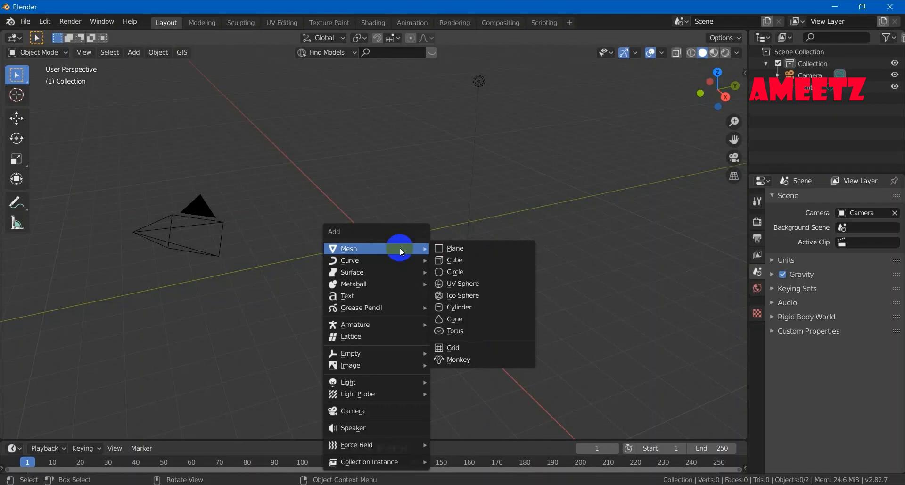
Add a text object and replace its default 'Text' with a capital A
click(376, 297)
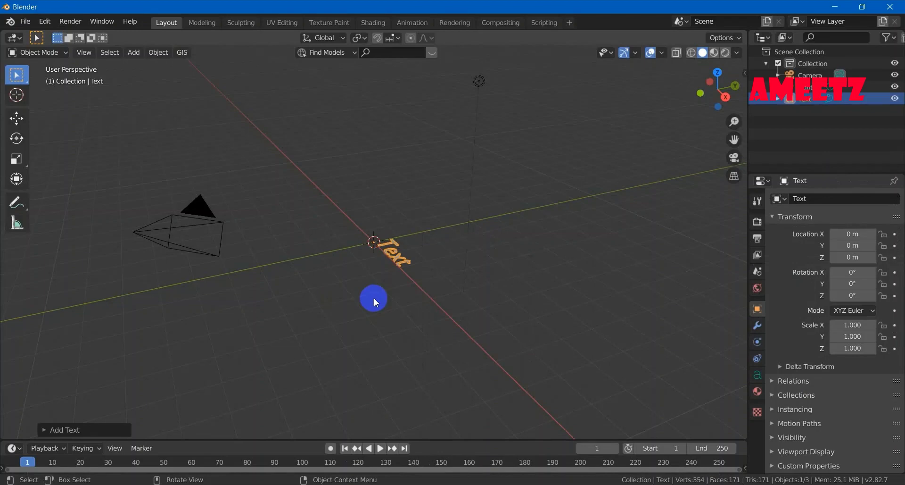
key(Tab)
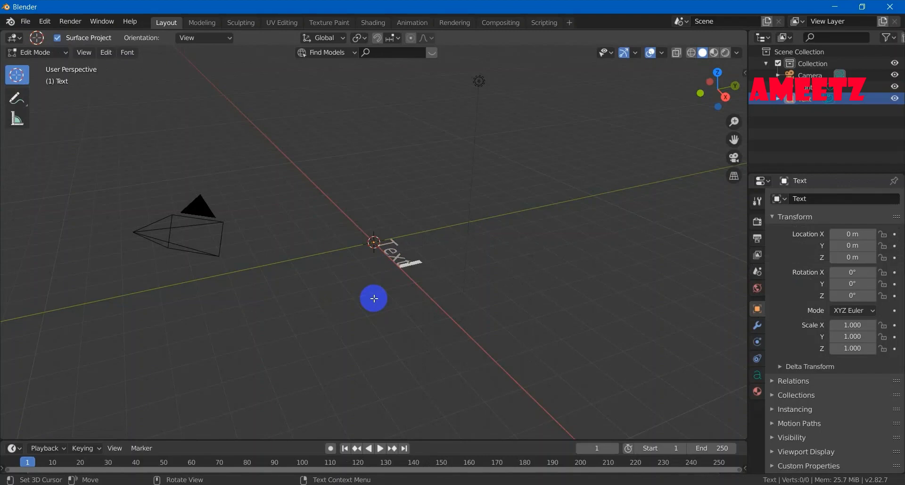
key(BackSpace)
key(BackSpace)
key(BackSpace)
key(BackSpace)
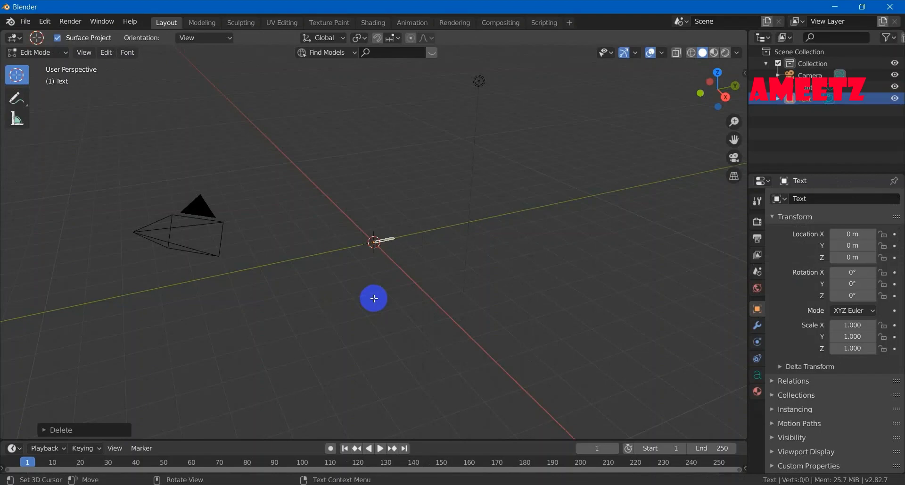
key(shift)
text(A)
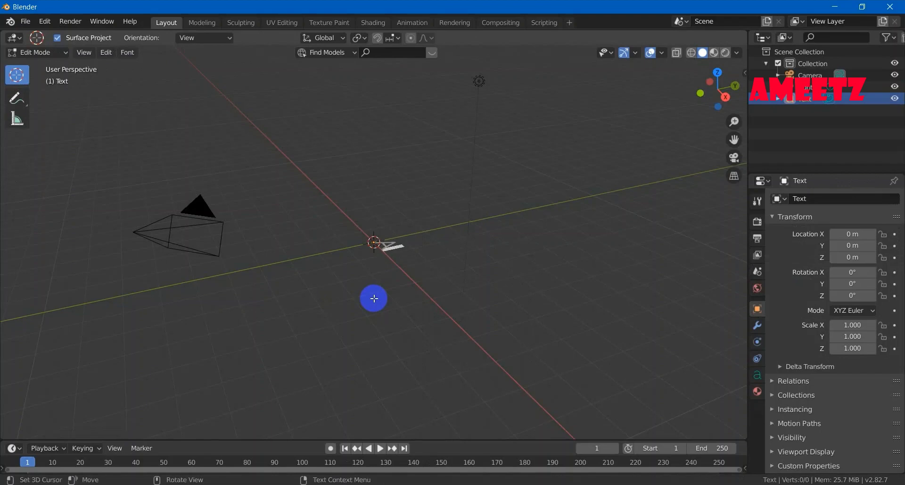
key(Tab)
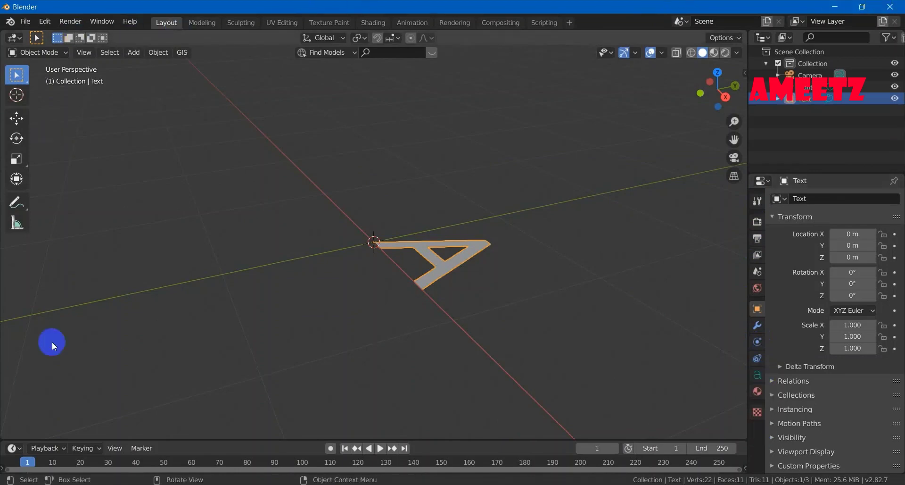
Set the letter A's regular font to verdanab.ttf
mouse_move(713, 484)
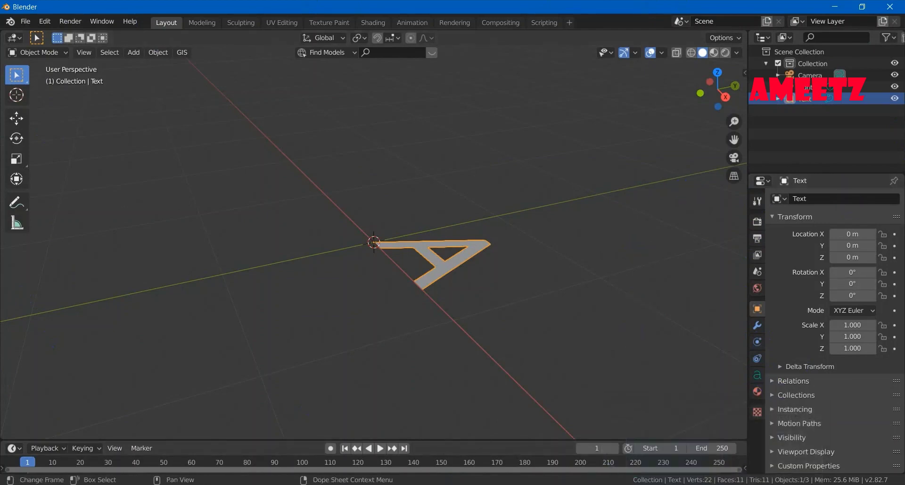
click(760, 373)
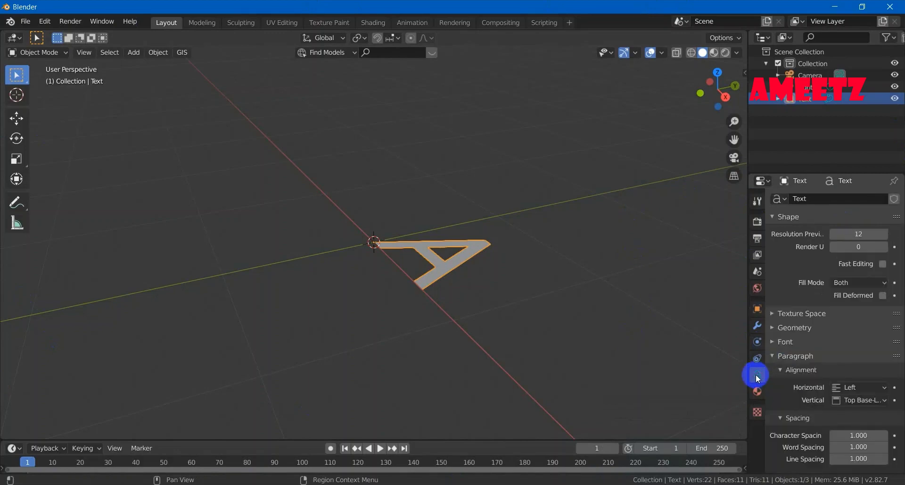
click(784, 342)
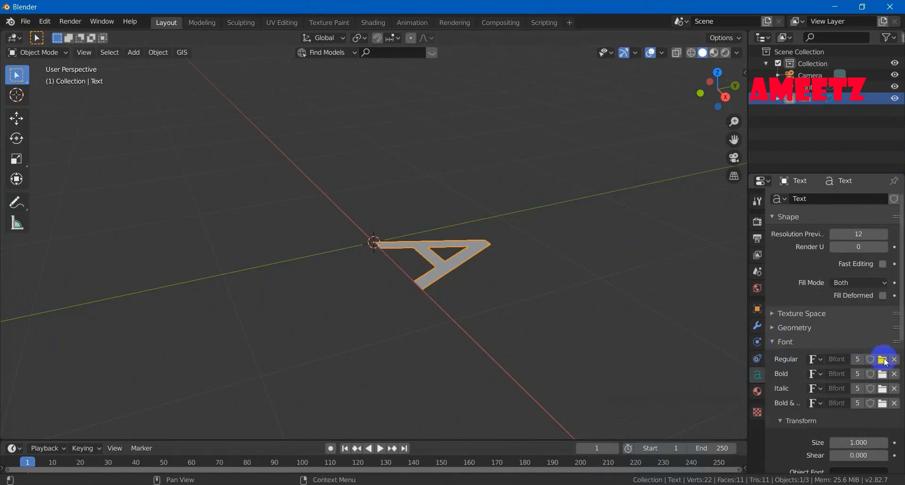
click(883, 360)
click(685, 346)
click(631, 432)
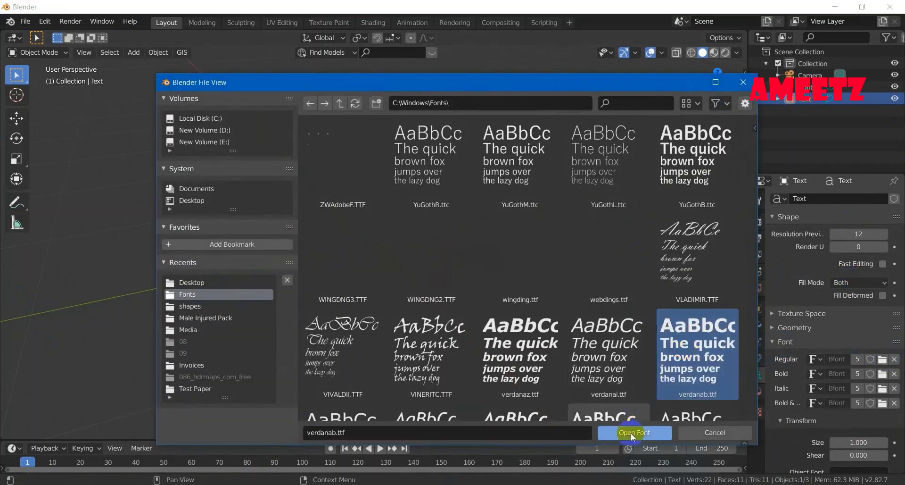
Extrude the letter A to a depth of 0.04 m
click(797, 327)
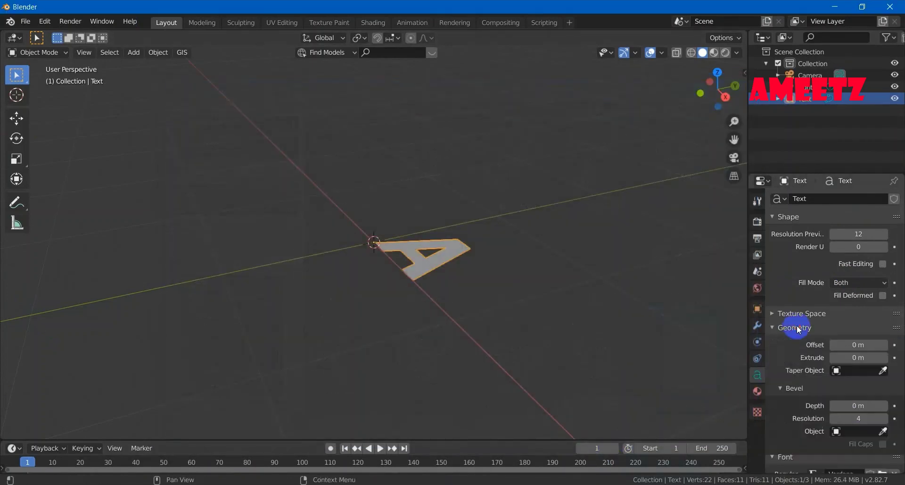
click(887, 359)
click(888, 360)
click(888, 359)
click(888, 359)
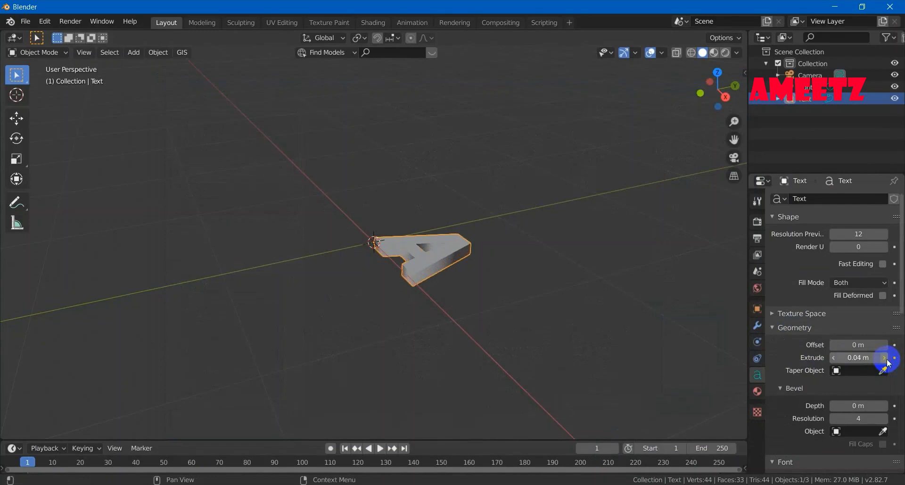
scroll(473, 339, up, 3)
scroll(498, 293, up, 1)
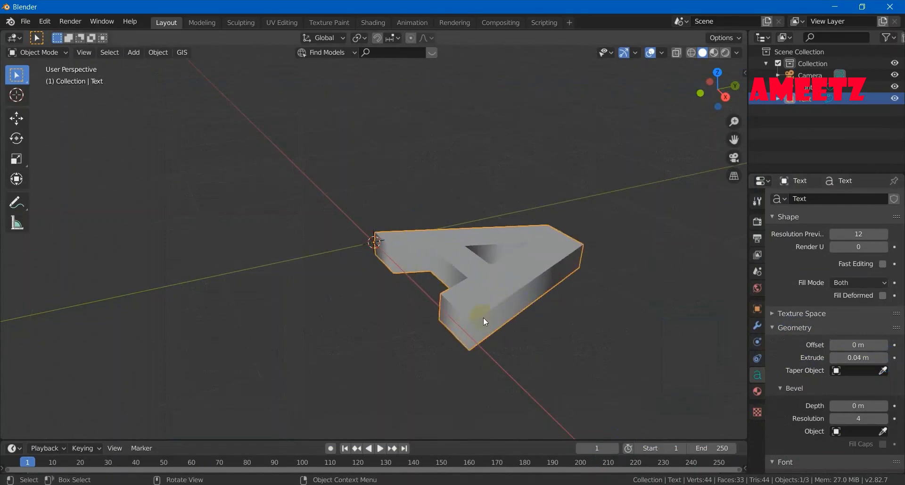
Set the bevel depth to 0.01 m and orbit around to inspect the rounded A
click(888, 408)
mouse_move(550, 335)
mouse_down()
mouse_move(581, 341)
mouse_move(545, 282)
mouse_up()
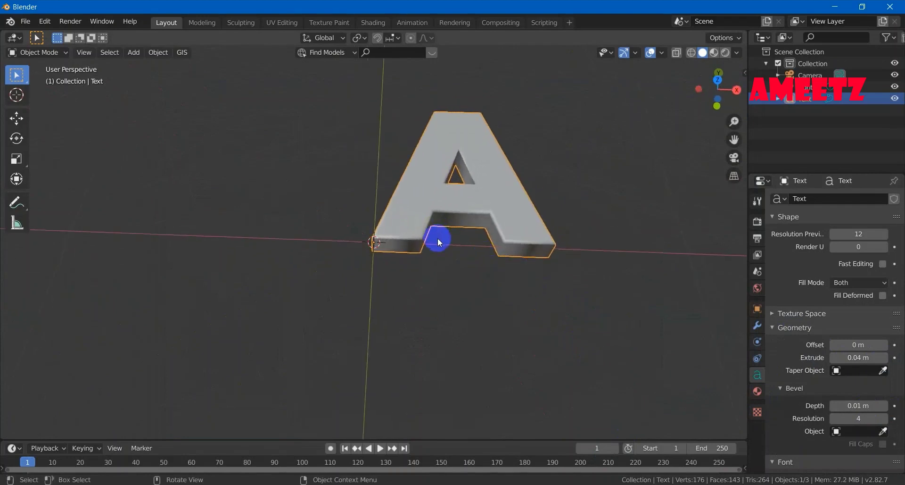
mouse_move(438, 238)
mouse_down()
mouse_move(563, 282)
mouse_move(471, 226)
mouse_up()
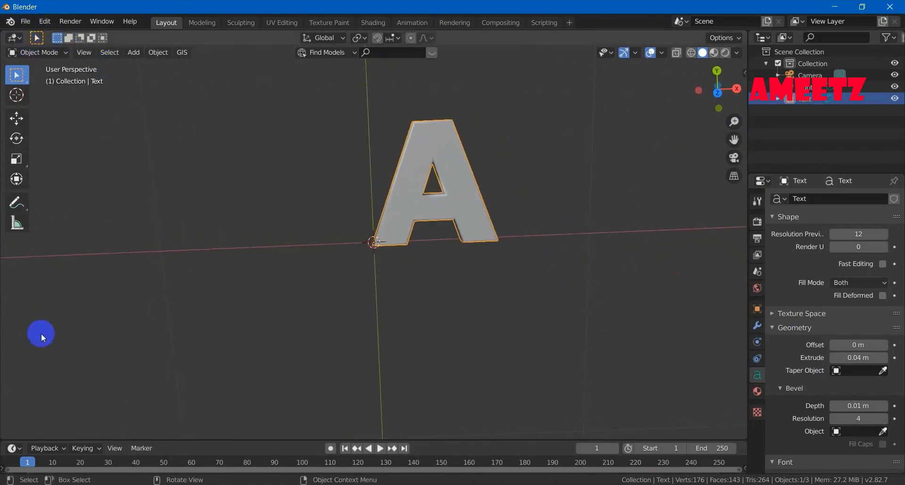
drag(136, 335, 149, 302)
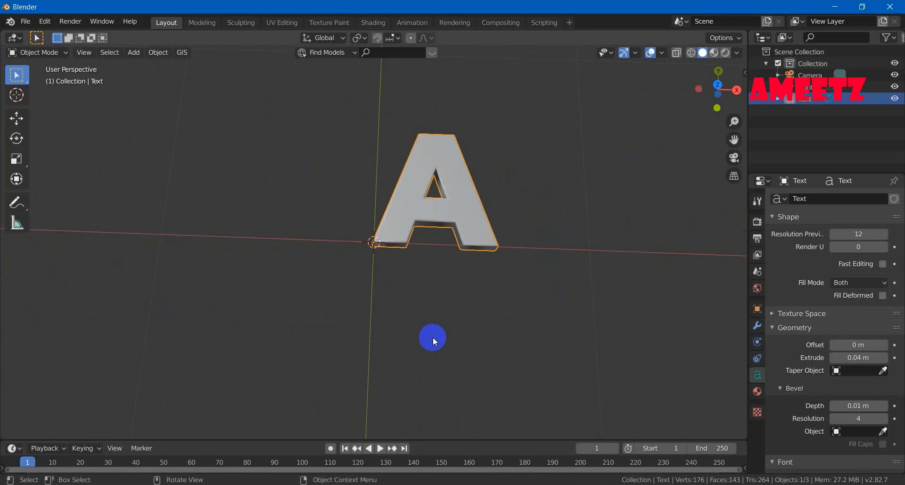
Give the letter a new red material and view it in Material Preview
click(757, 392)
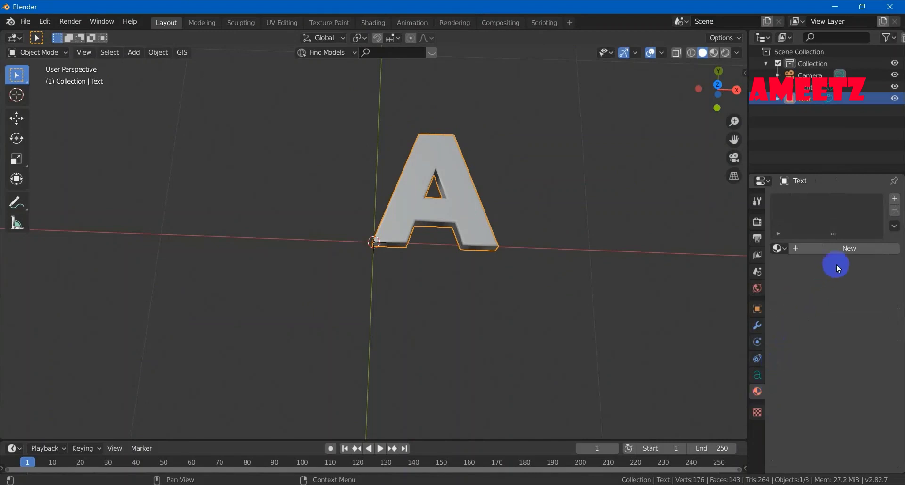
click(849, 249)
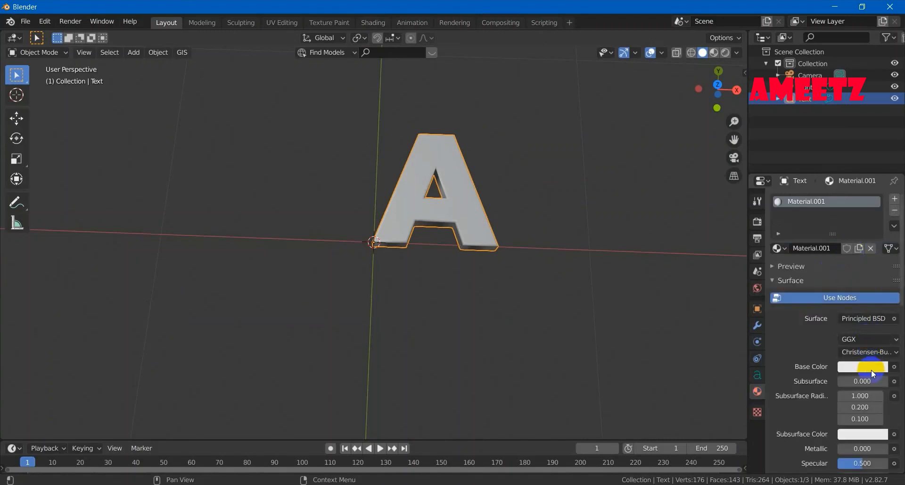
click(872, 373)
click(836, 275)
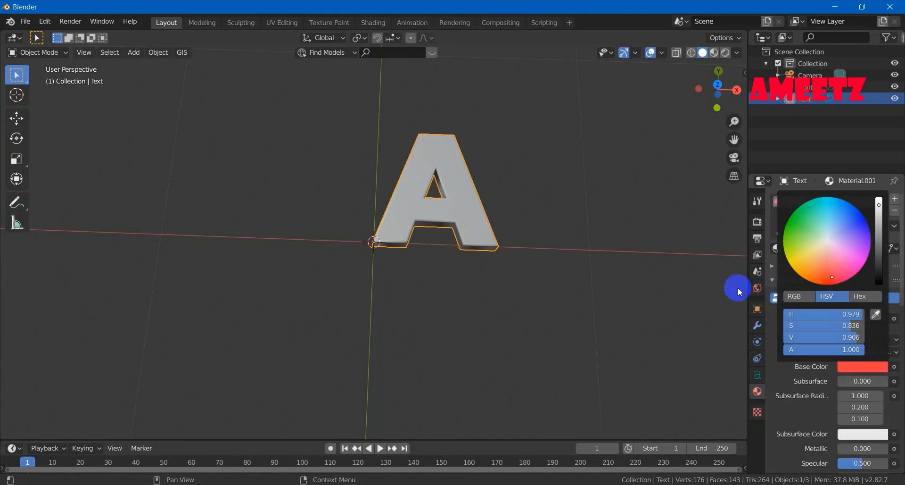
click(639, 311)
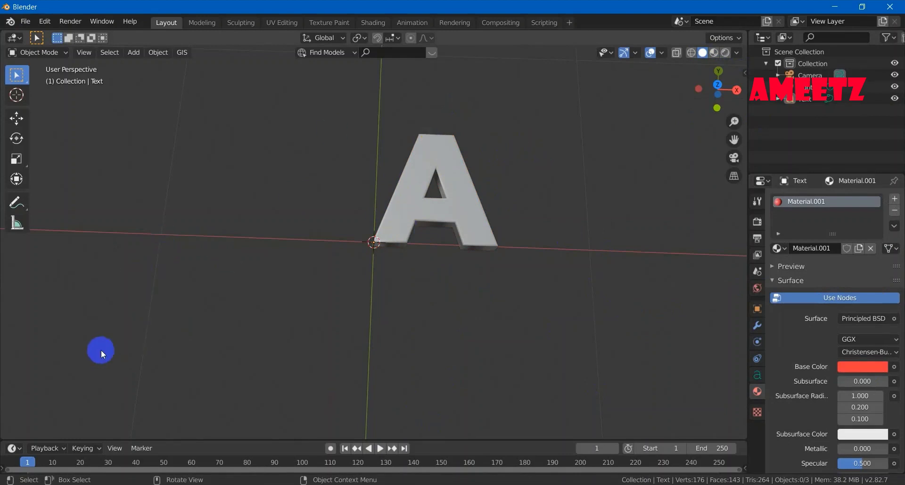
click(715, 52)
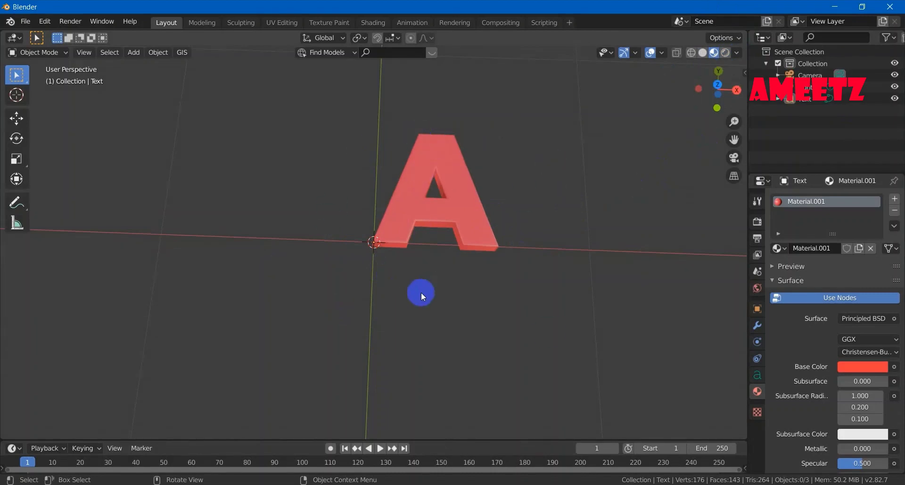
click(715, 54)
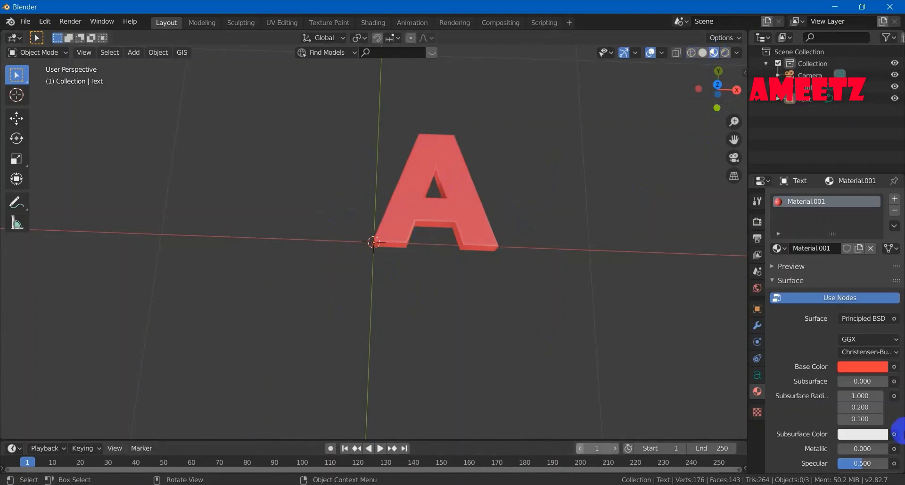
Export the letter to the Desktop as tutorials.fbx, then reselect the text for editing
click(26, 27)
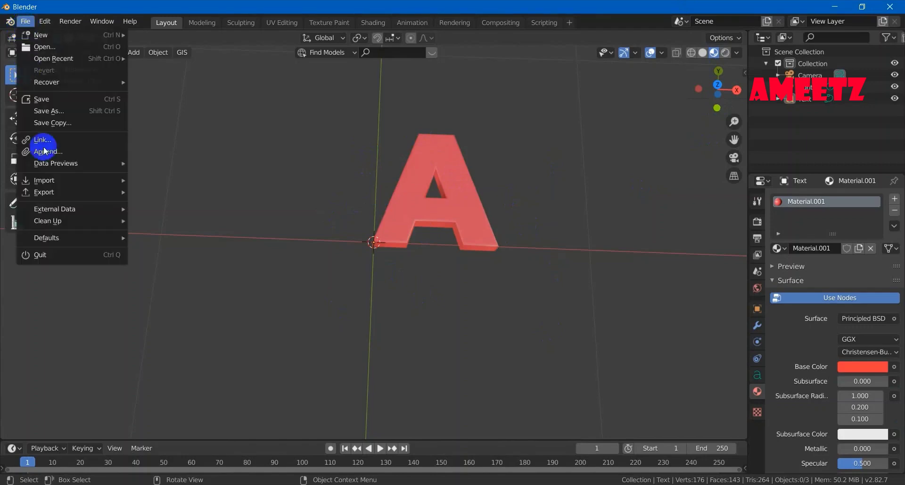
mouse_move(59, 192)
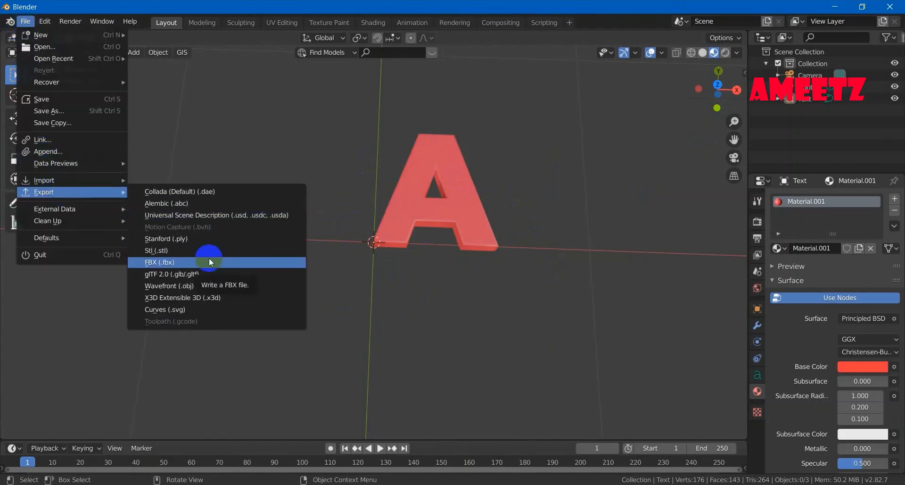
click(173, 263)
click(192, 201)
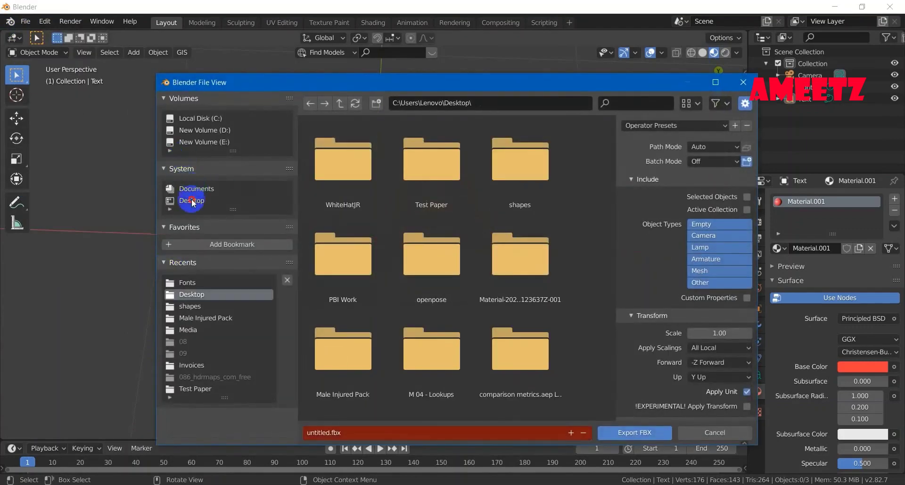
click(384, 432)
text(t)
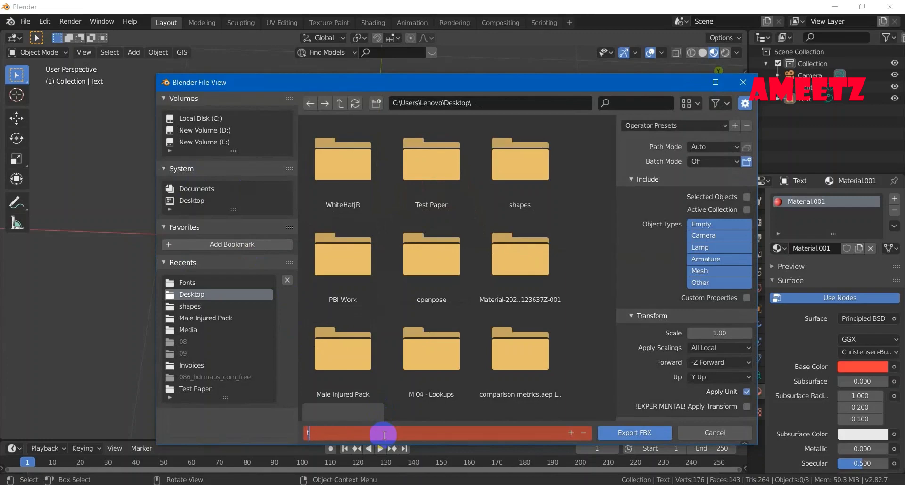
text(utorials)
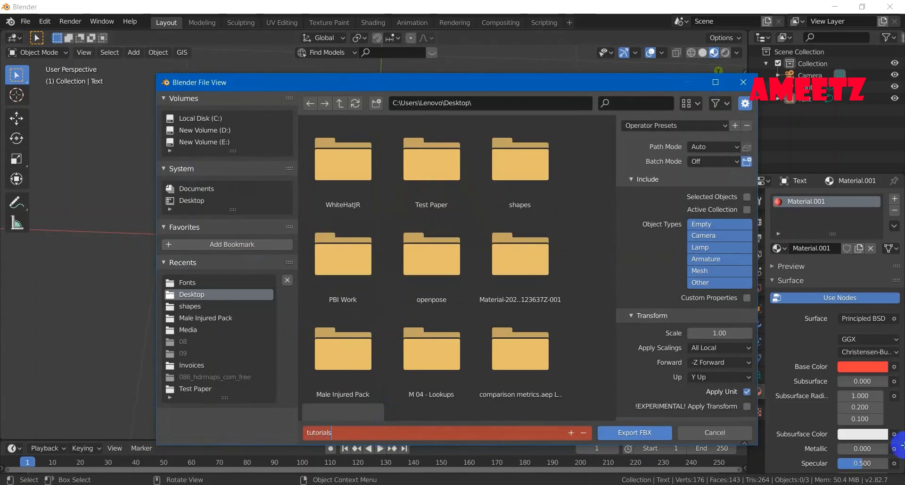
click(669, 433)
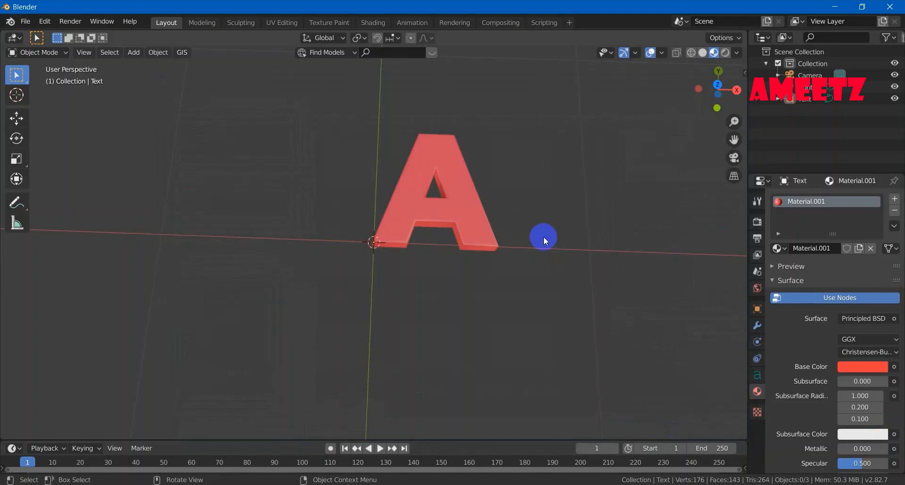
click(490, 210)
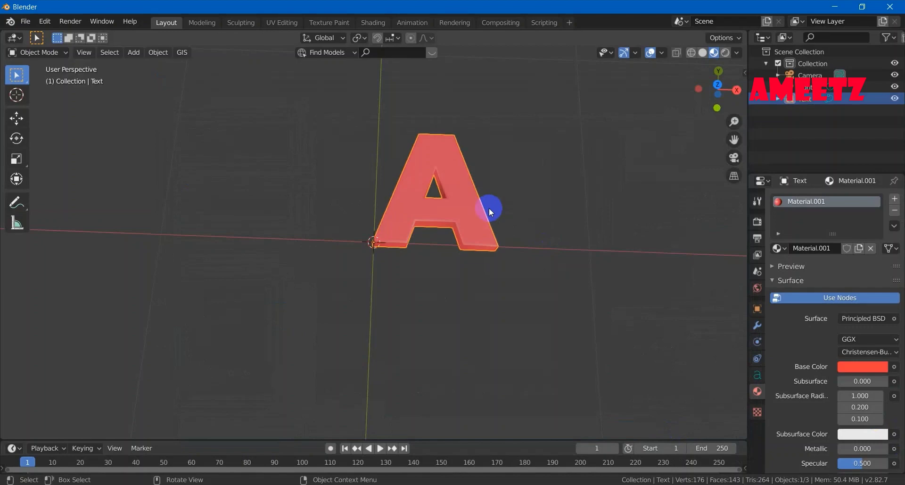
key(Tab)
Replace the A with the letter B and change its base colour to blue
key(BackSpace)
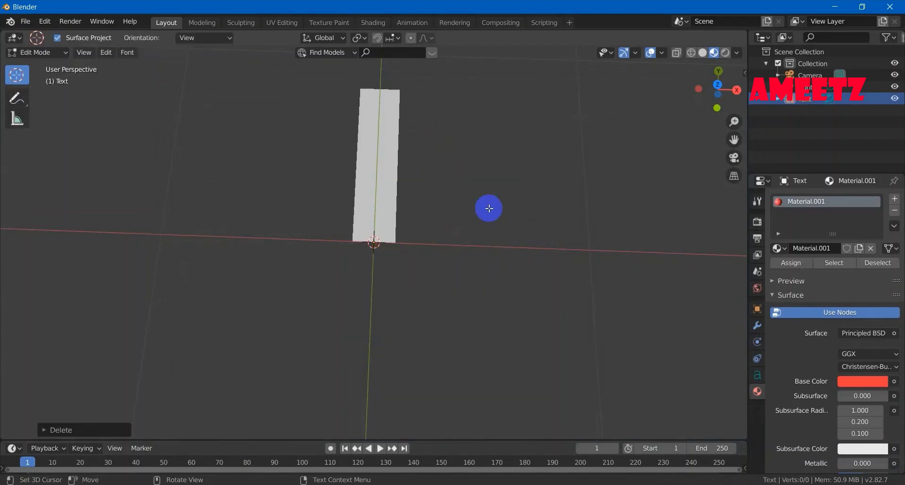
text(B)
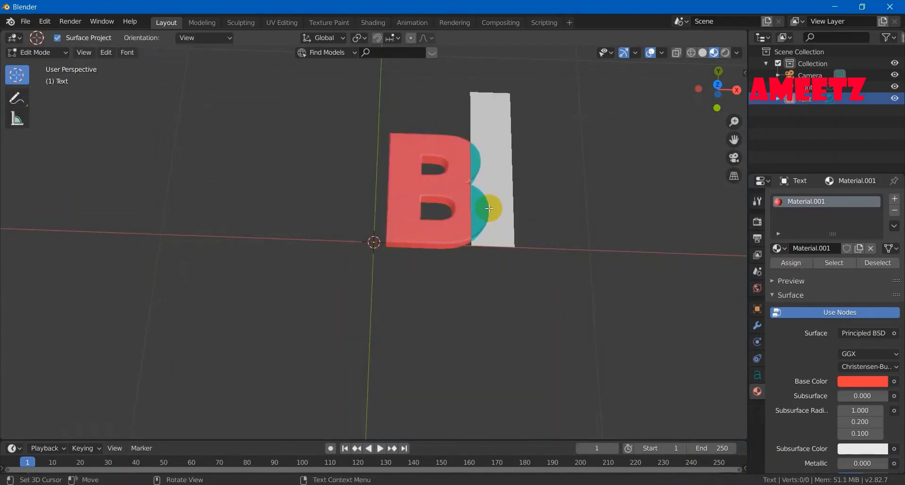
key(Tab)
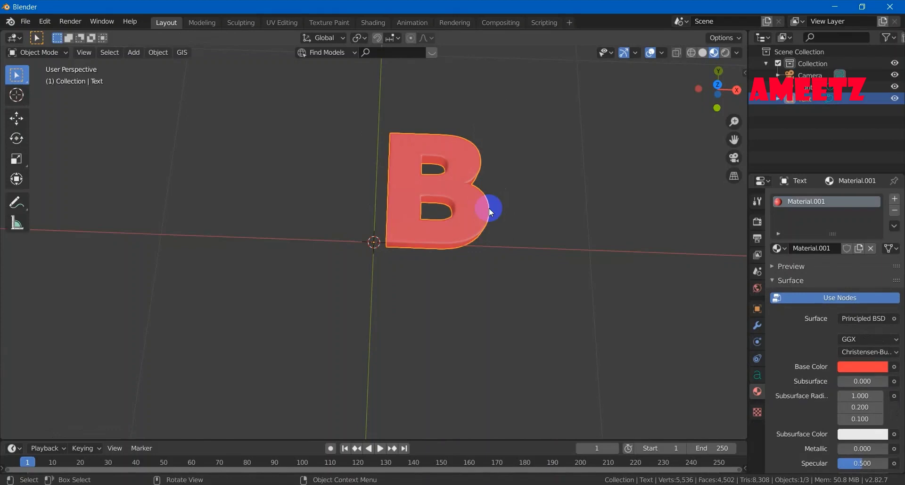
click(881, 368)
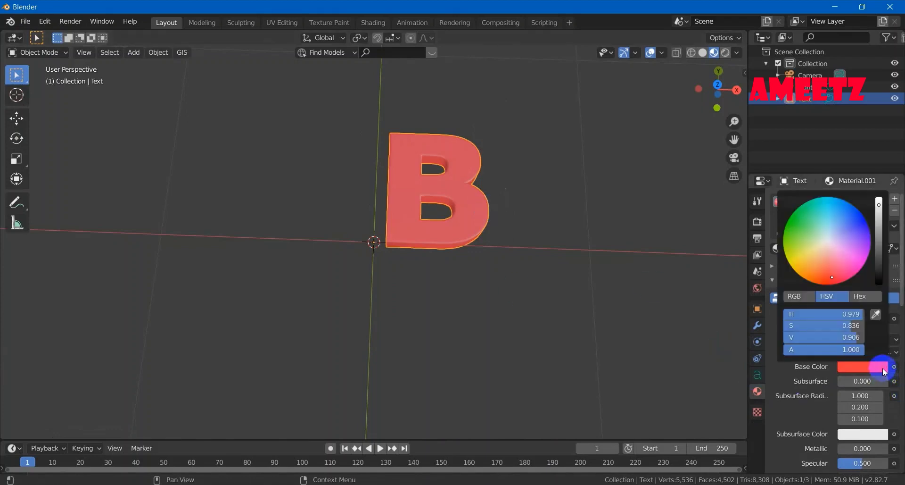
click(856, 208)
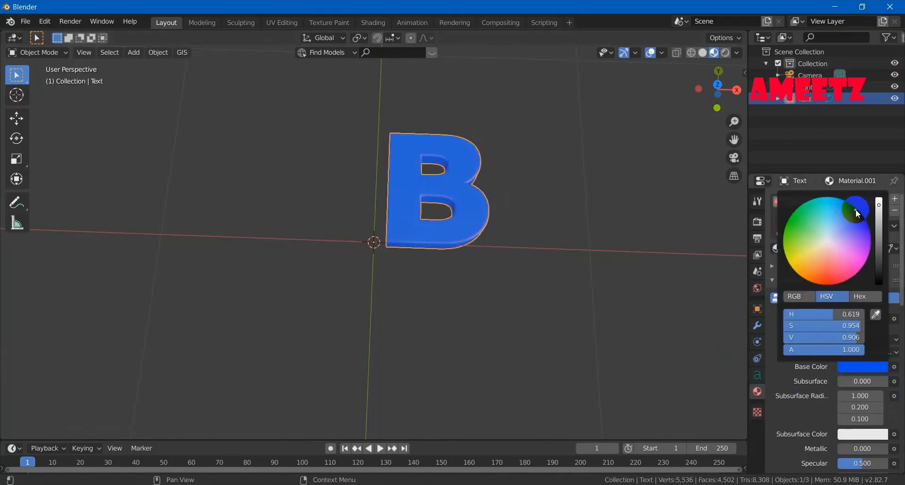
Export the blue B to the Desktop as tutorials1.fbx and deselect it
click(20, 27)
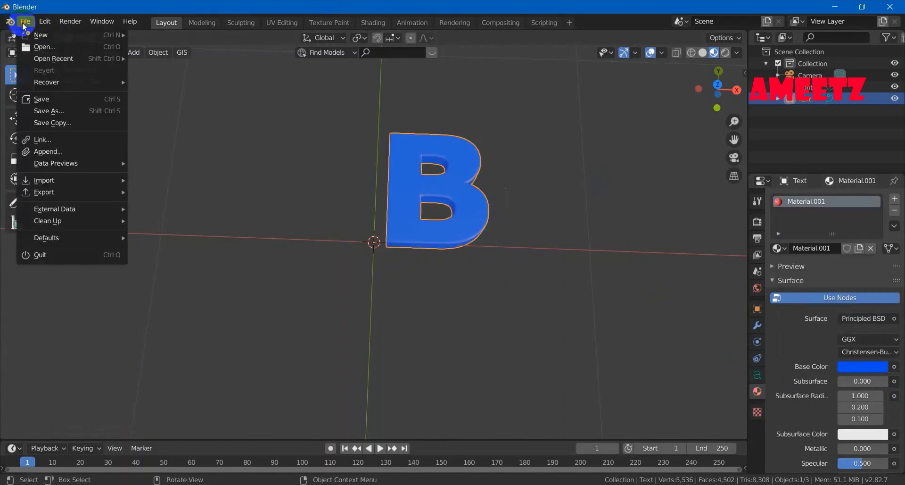
mouse_move(67, 193)
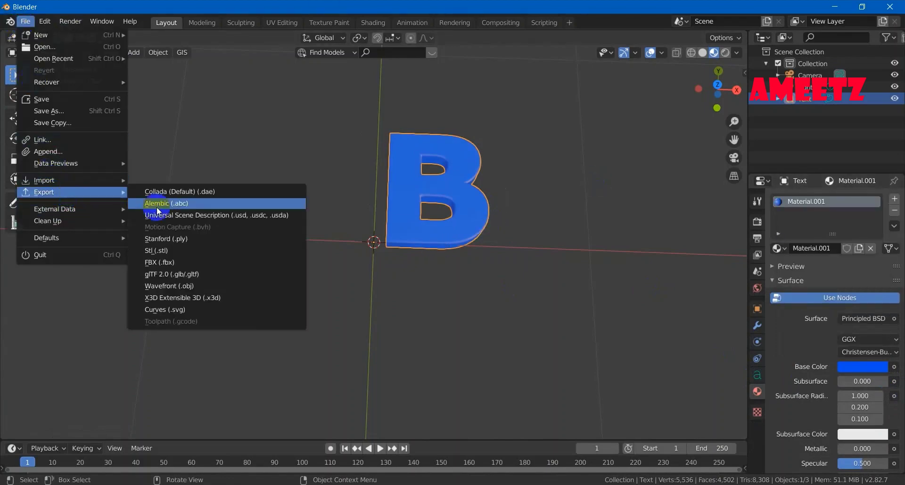
click(180, 266)
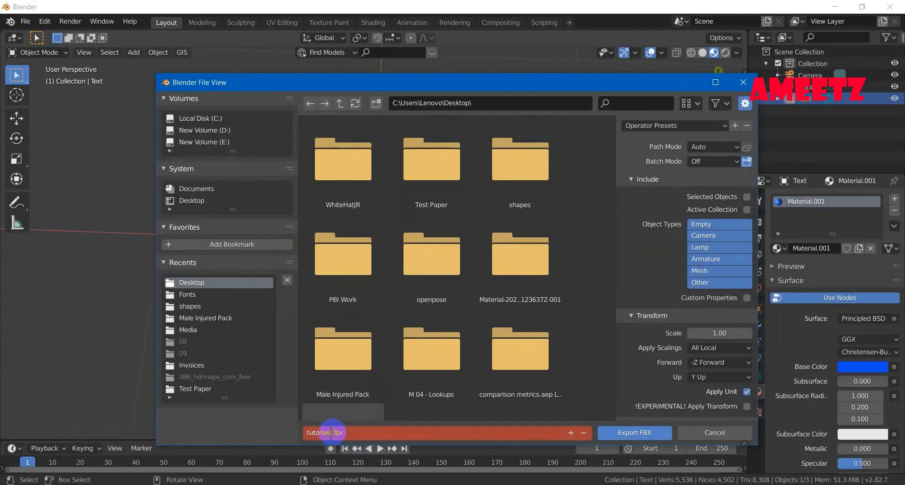
text(1)
click(639, 433)
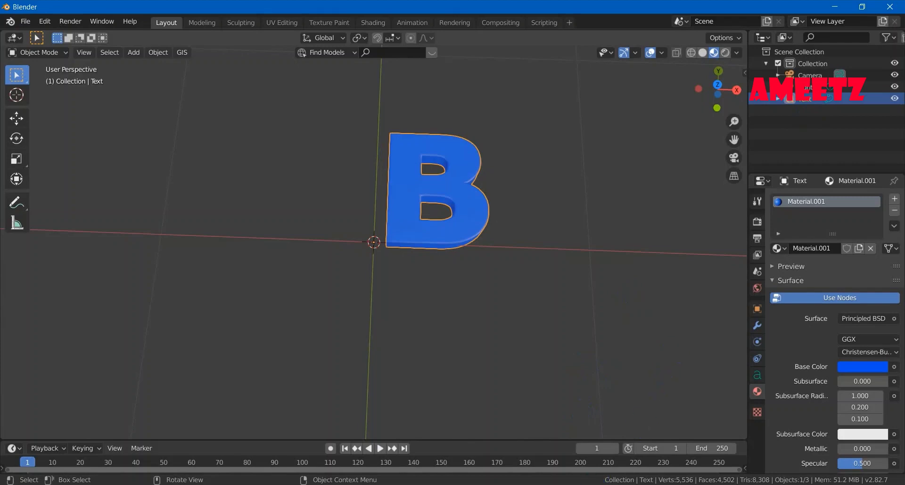
key(alt+a)
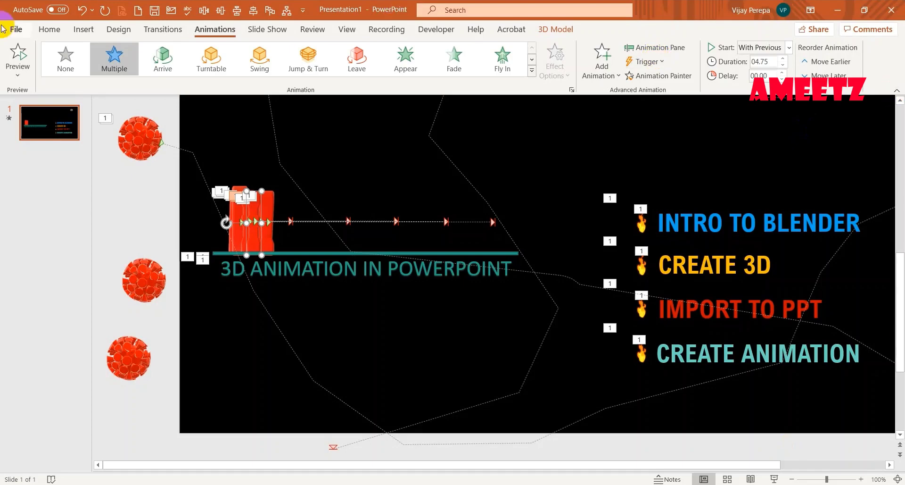
In a new presentation, insert tutorials.fbx and rotate it upright into a red A
click(137, 11)
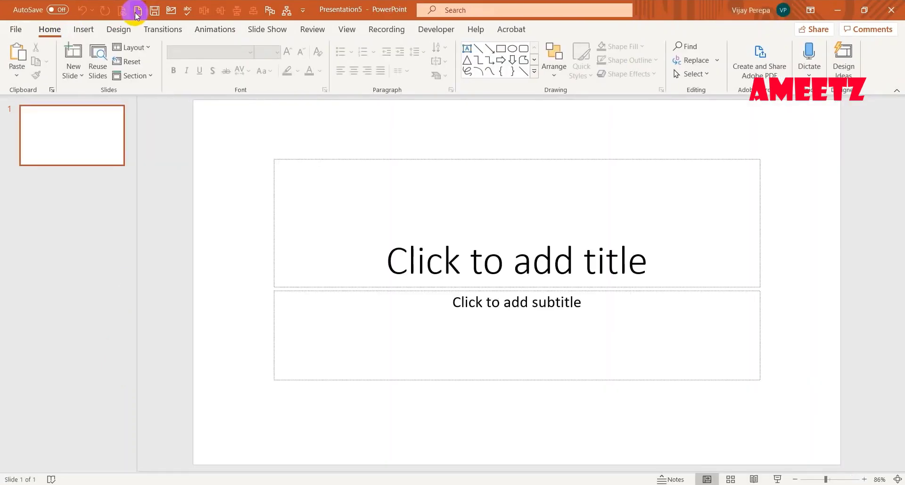
click(88, 35)
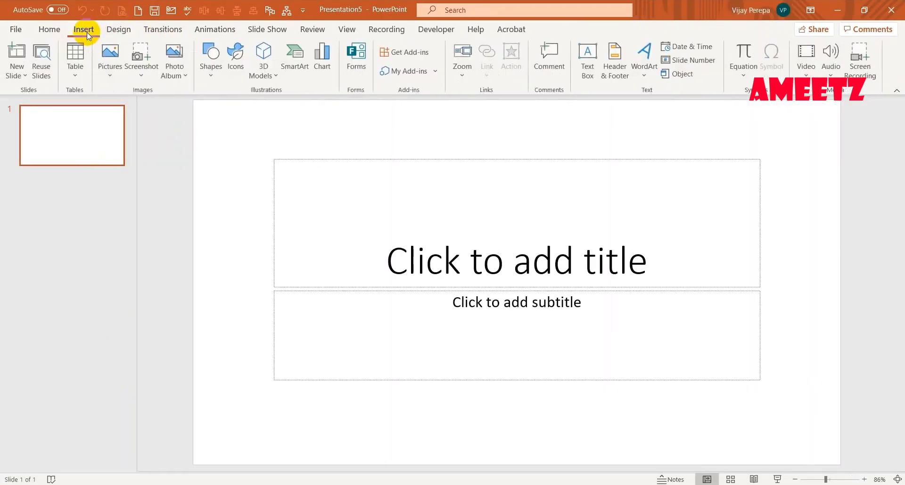
click(265, 67)
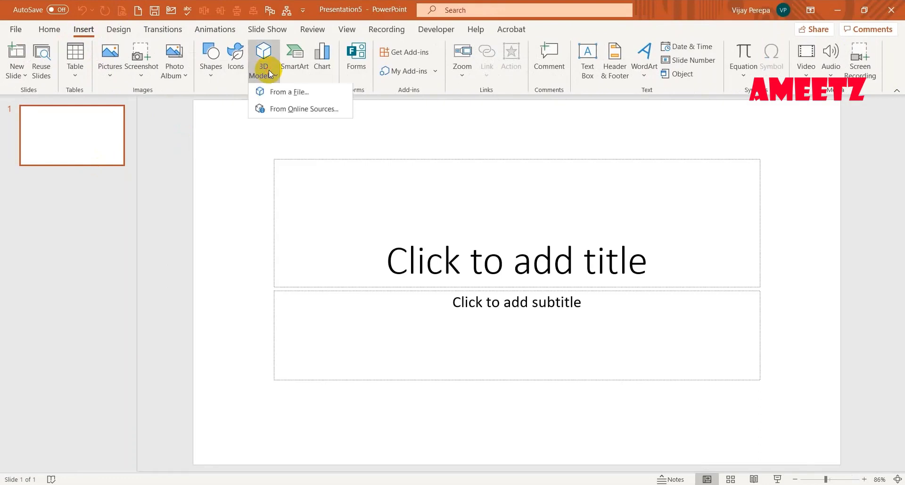
click(288, 93)
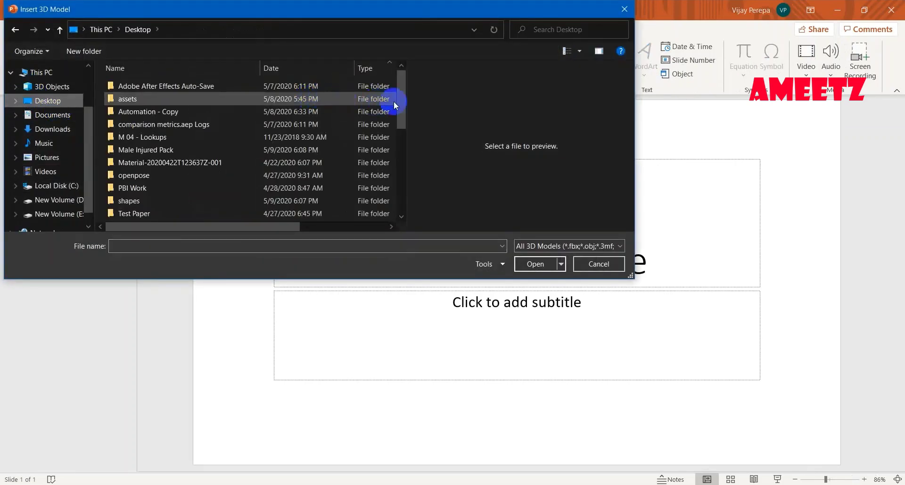
drag(401, 101, 406, 184)
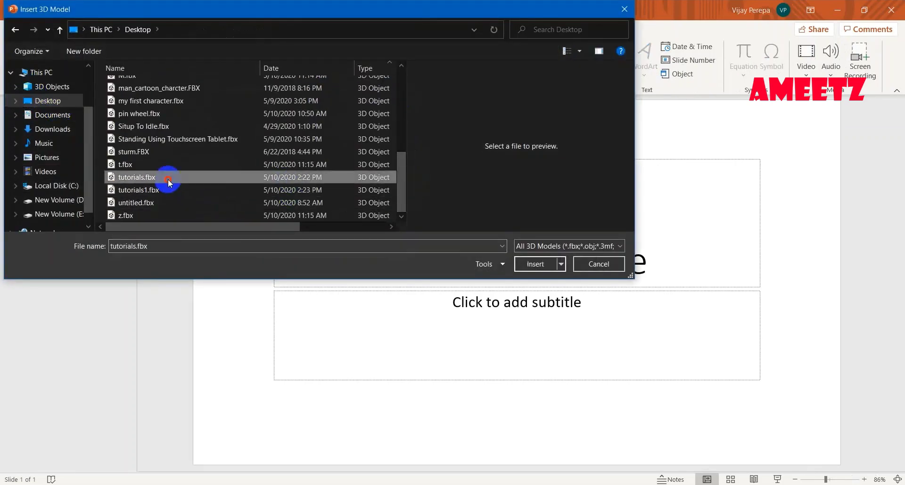
double_click(168, 178)
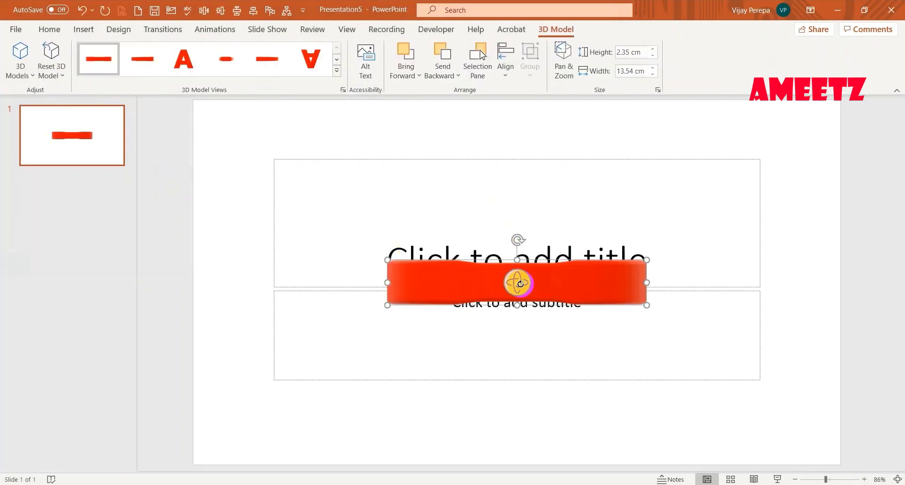
mouse_move(519, 281)
mouse_down()
mouse_move(545, 454)
mouse_move(529, 456)
mouse_up()
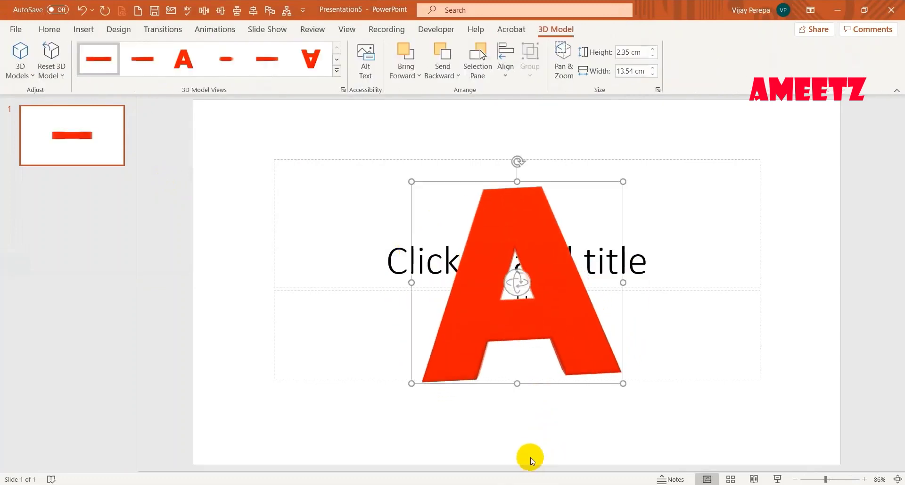
Insert the tutorials1.fbx 3D model onto the slide from this device
click(17, 29)
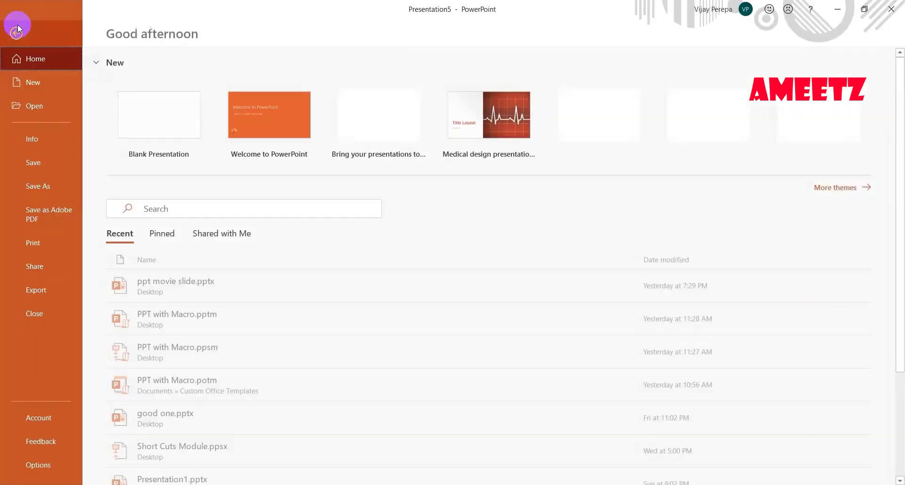
click(20, 33)
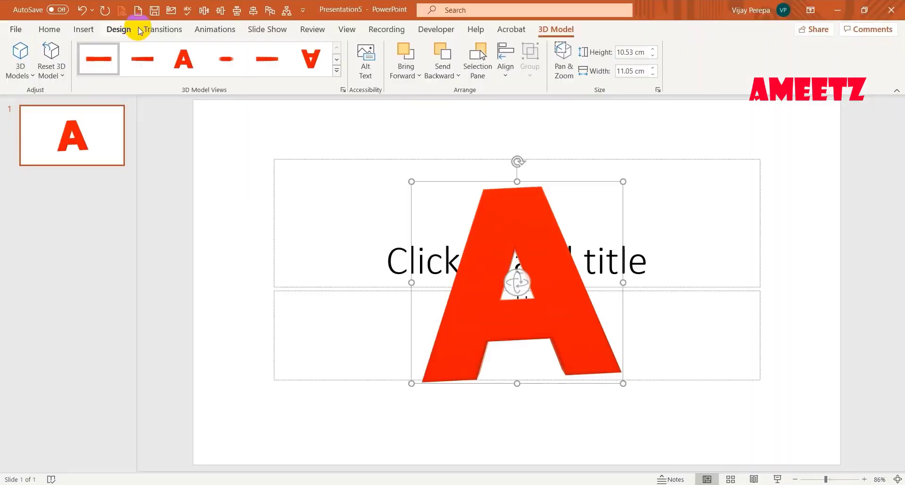
click(92, 30)
click(267, 70)
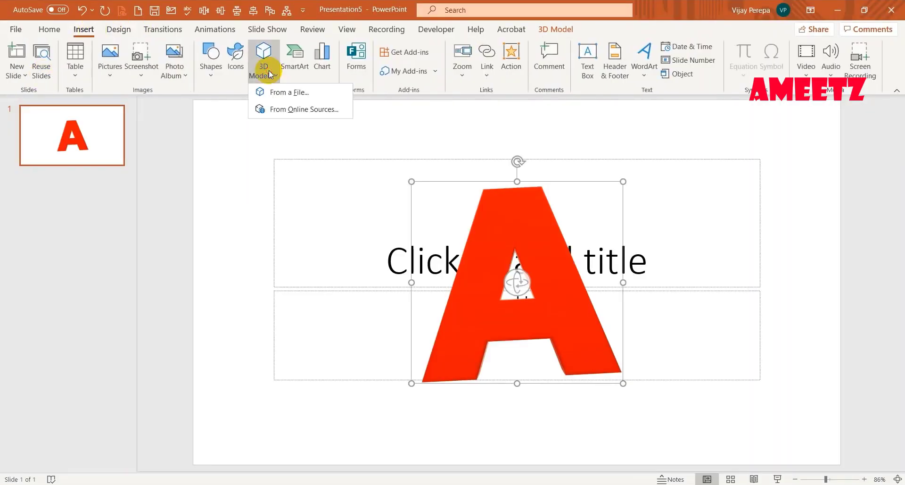
click(294, 93)
scroll(276, 160, down, 10)
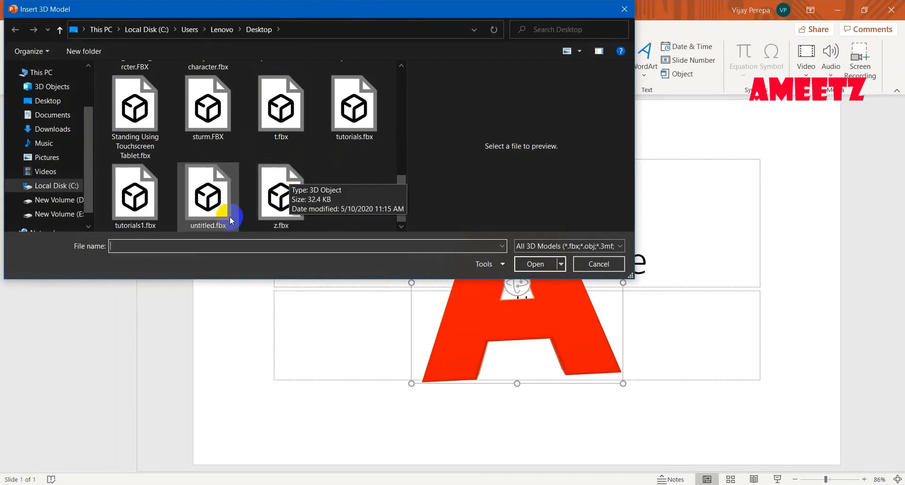
click(151, 203)
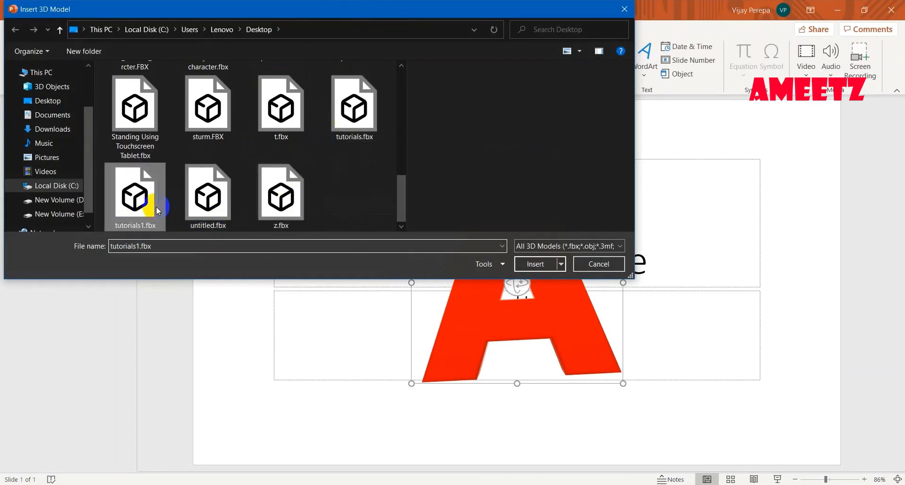
click(533, 264)
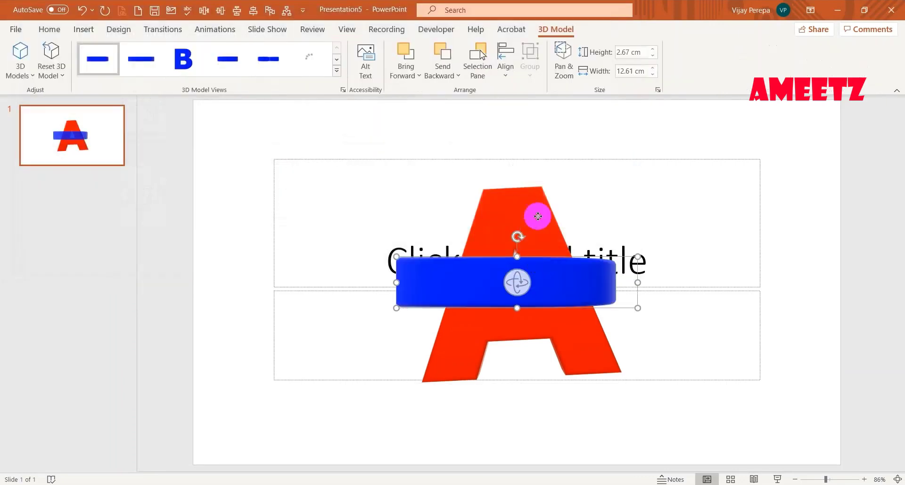
Rotate the blue model upright into a letter B and place it left of the red A
mouse_move(514, 278)
mouse_down()
mouse_move(541, 388)
mouse_move(519, 288)
mouse_move(530, 366)
mouse_move(547, 264)
mouse_move(385, 234)
mouse_up()
click(453, 292)
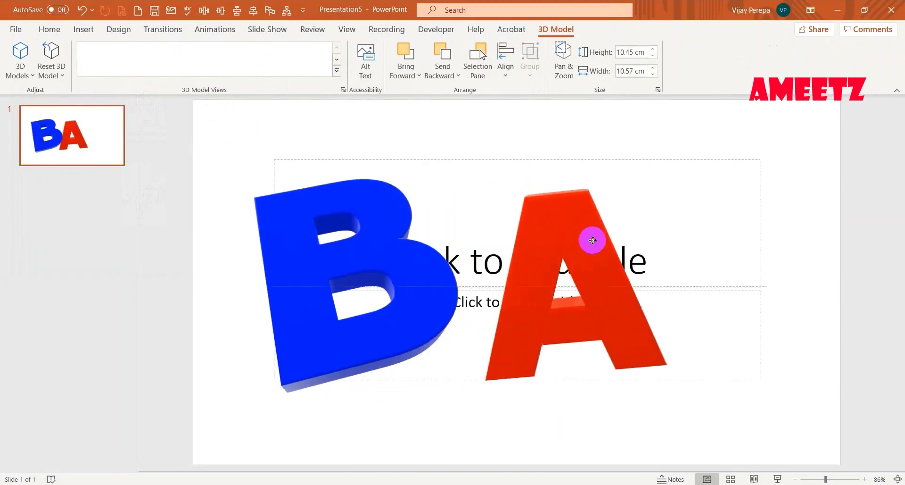
drag(516, 251, 640, 236)
click(215, 30)
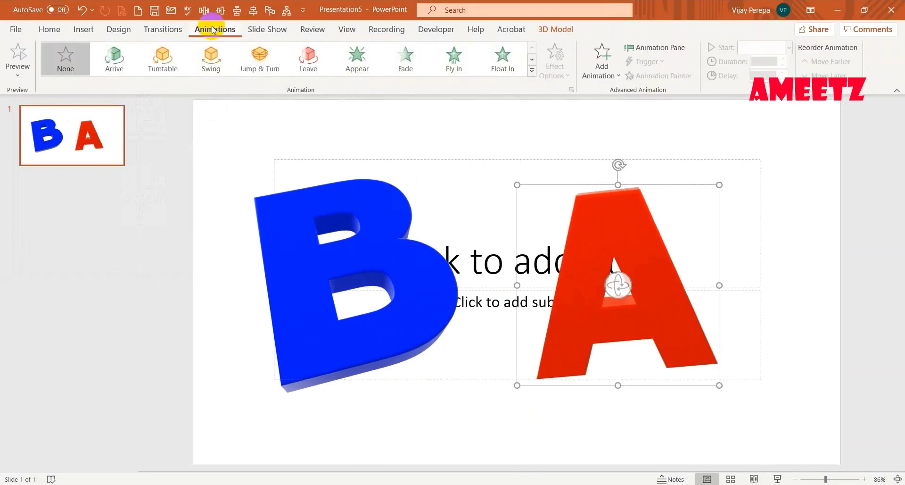
Try Turntable and Swing on the red A, settle on Jump & Turn, then switch to Presentation1
click(155, 69)
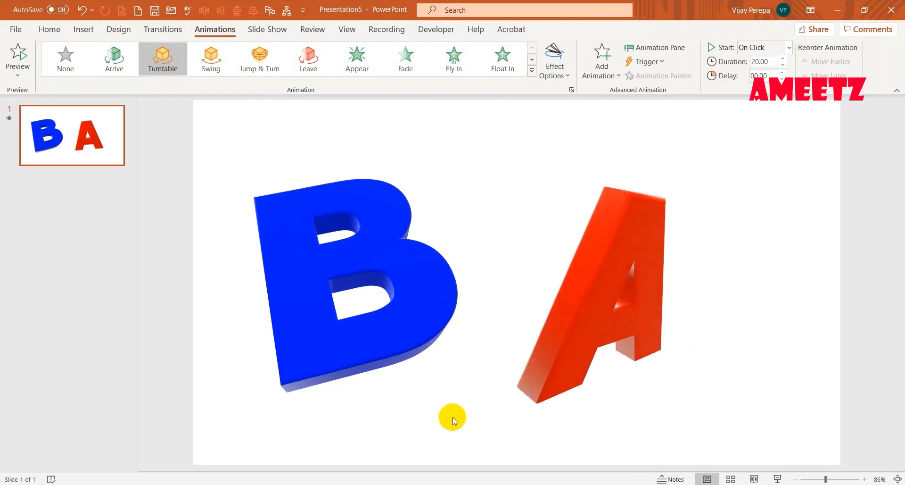
click(211, 63)
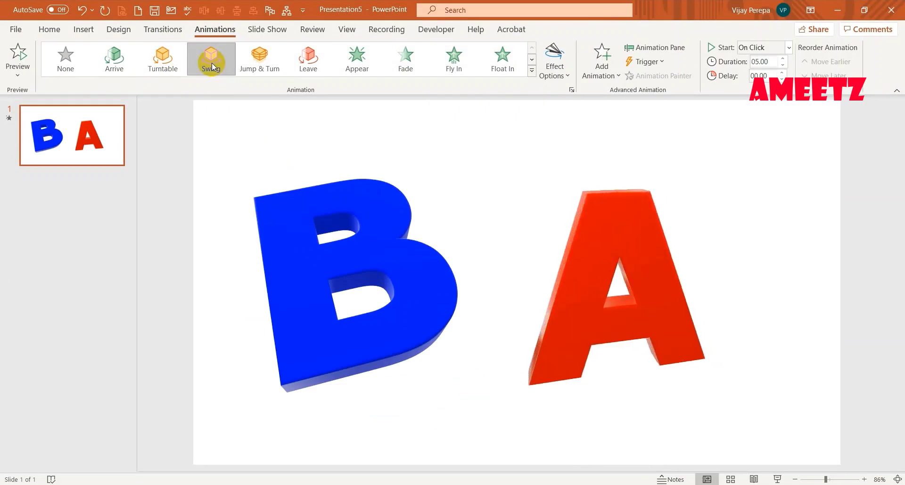
click(282, 65)
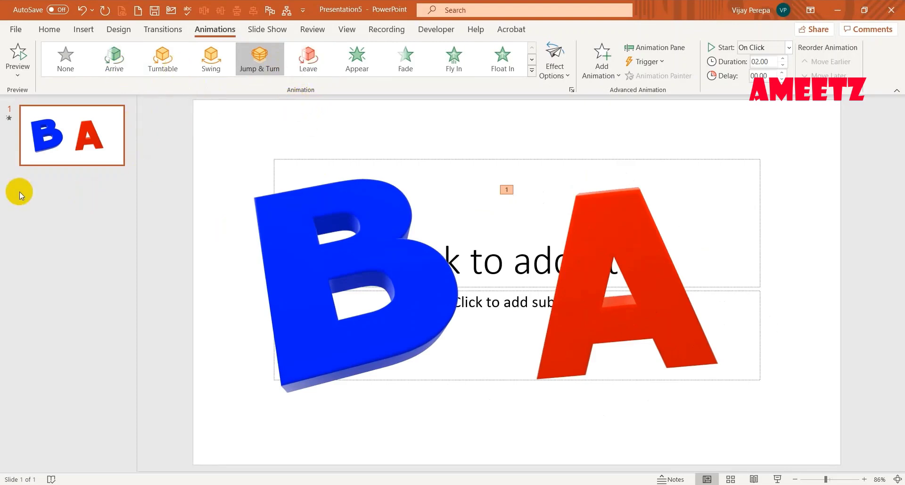
click(533, 71)
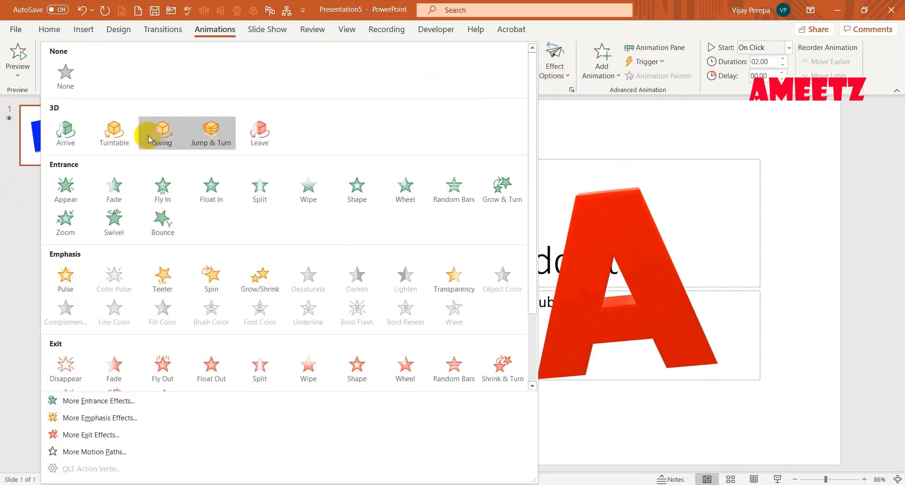
click(865, 129)
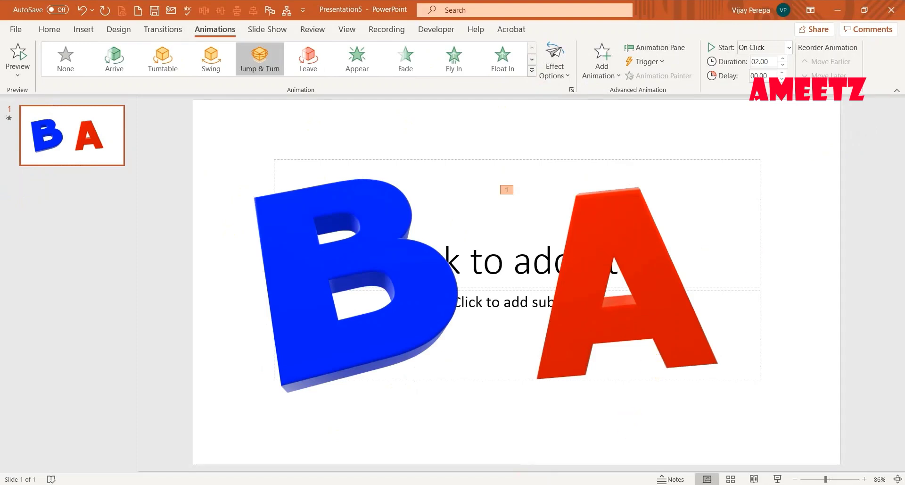
click(460, 476)
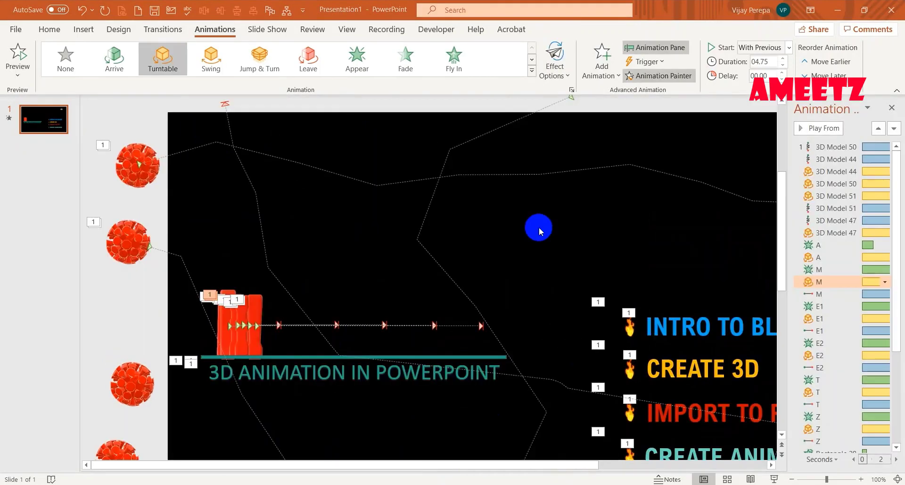
Create a new presentation and change its slide to the Blank layout
click(138, 9)
right_click(239, 175)
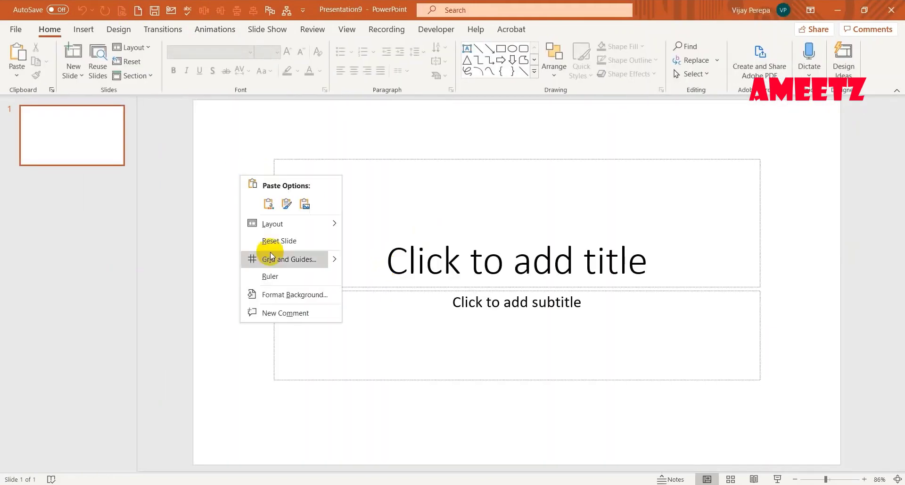
mouse_move(293, 222)
click(374, 363)
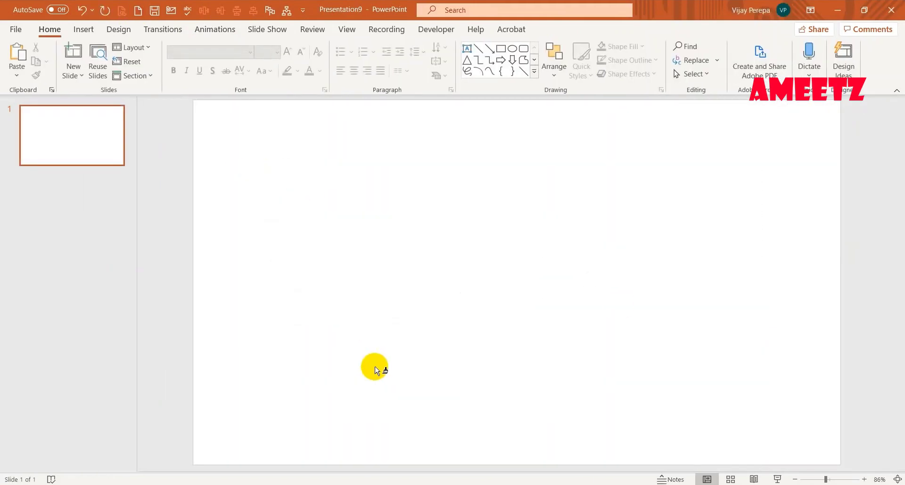
Set the slide background to solid black
right_click(732, 186)
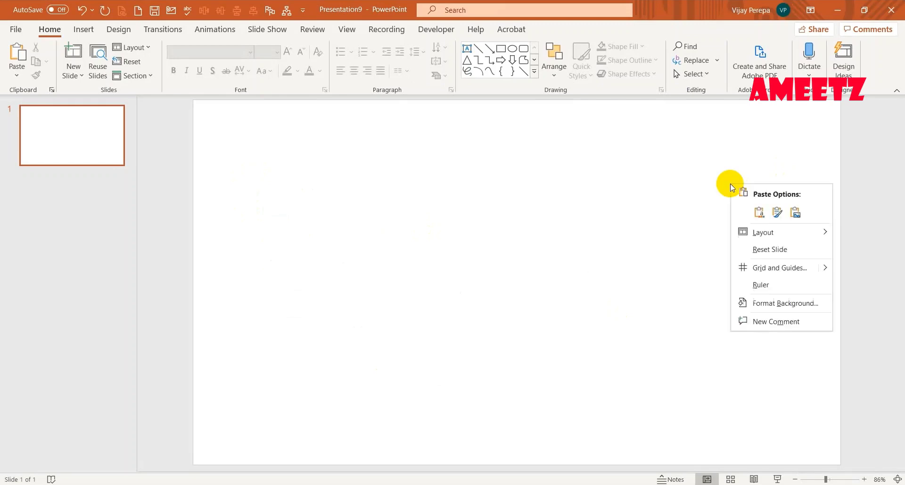
click(784, 304)
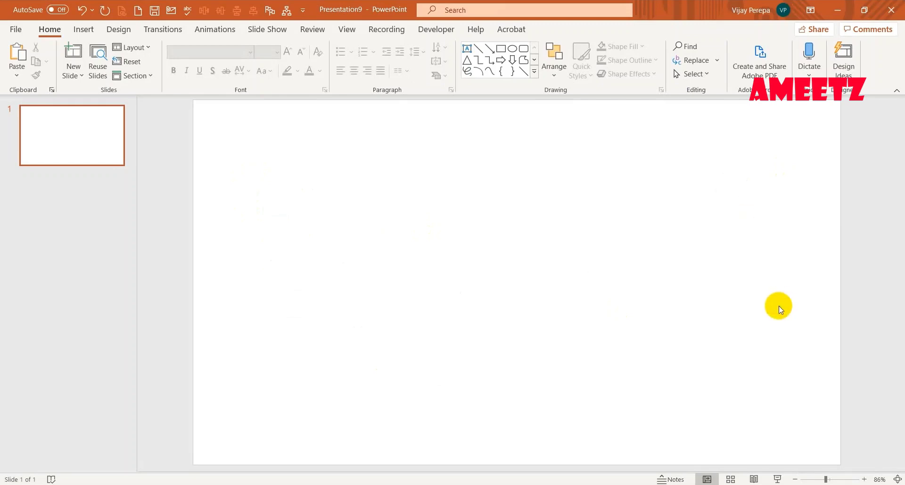
click(878, 251)
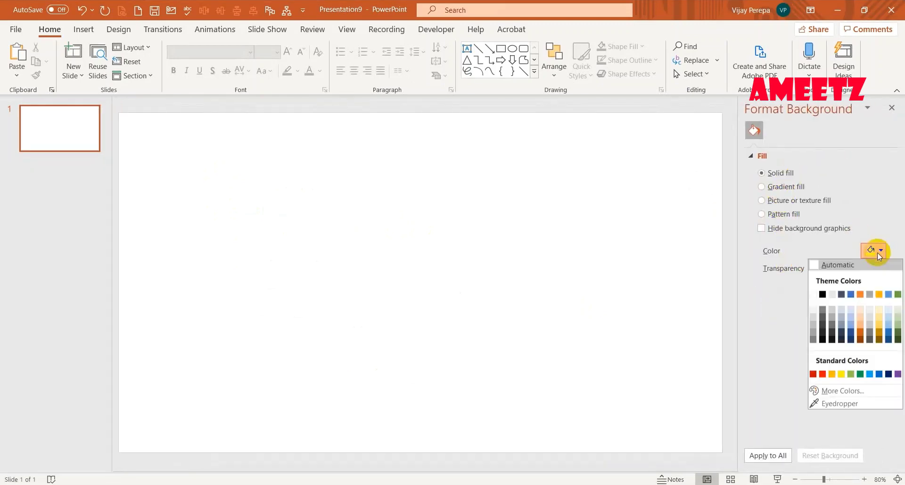
click(819, 294)
click(877, 255)
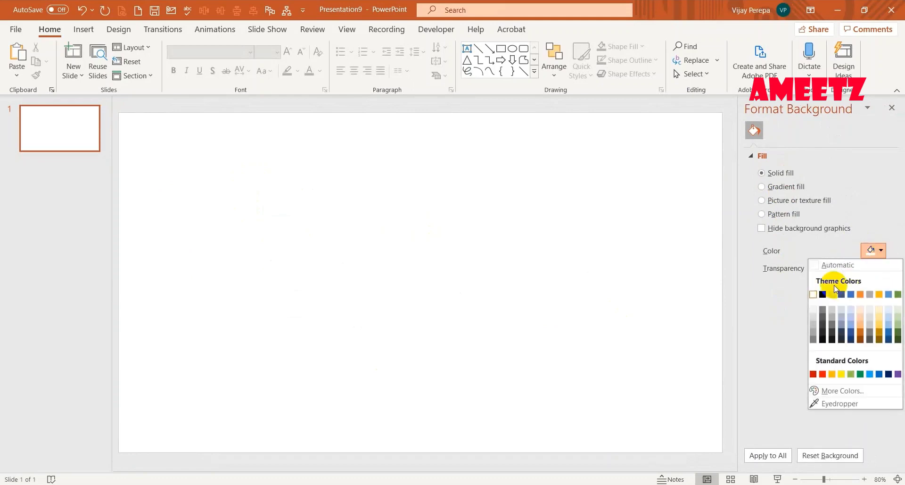
click(821, 295)
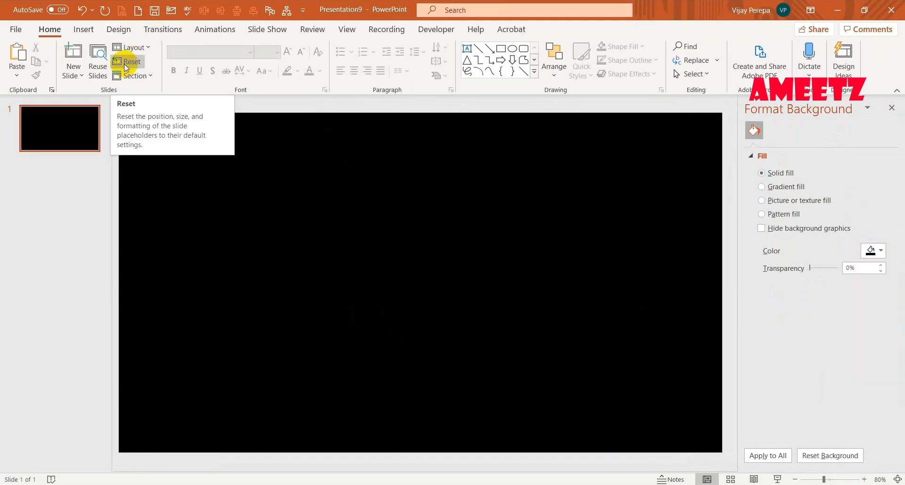
Open the Insert 3D Model from This Device file browser
click(84, 30)
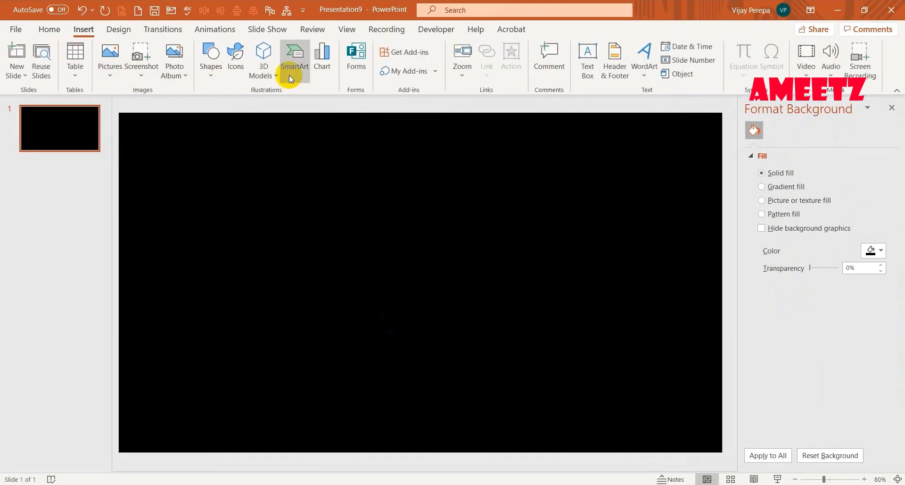
click(262, 72)
click(279, 89)
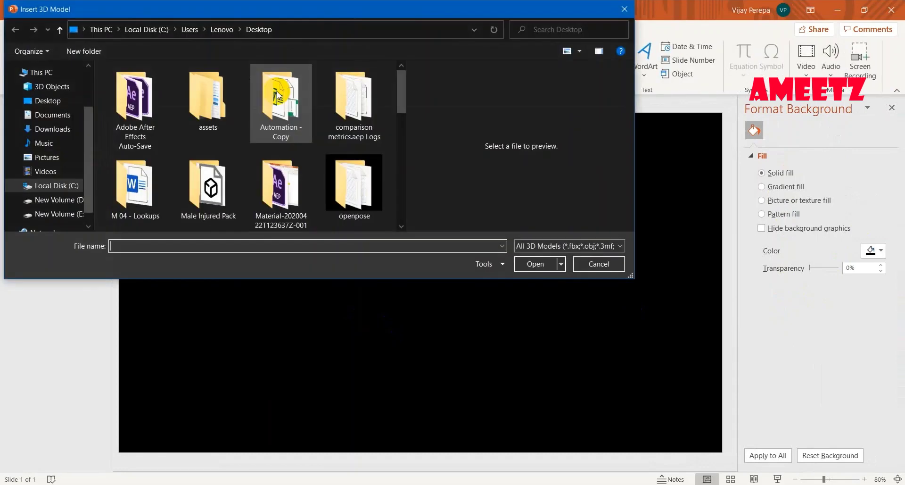
Multi-select z.fbx, t.fbx, a.fbx, E.fbx and M.fbx on the Desktop and insert them
click(400, 72)
drag(403, 87, 407, 202)
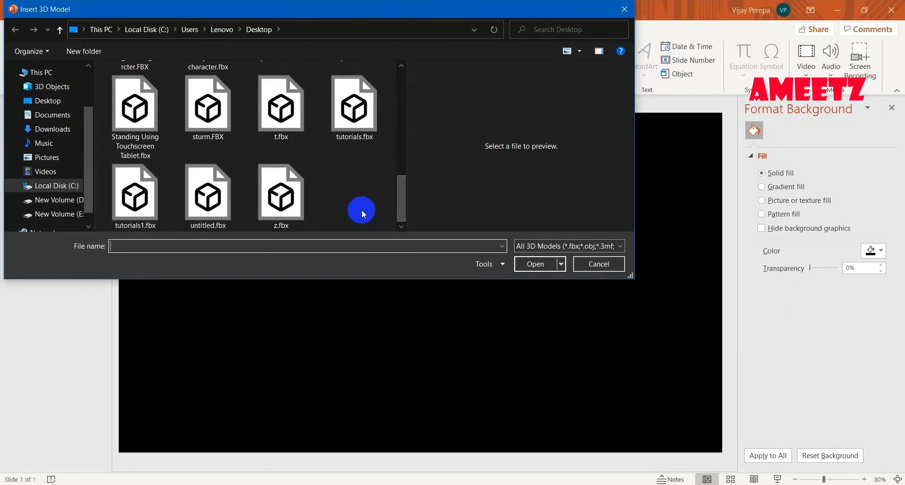
click(290, 207)
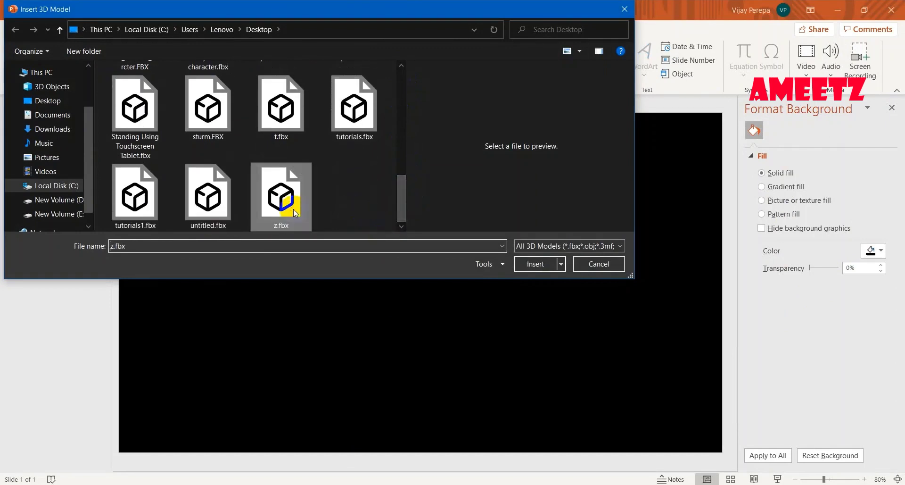
ctrl+click(304, 134)
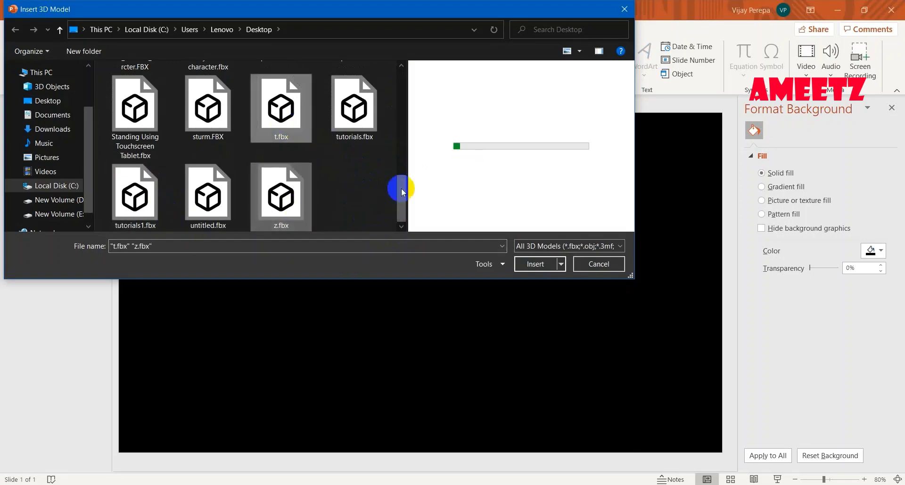
drag(401, 197, 399, 155)
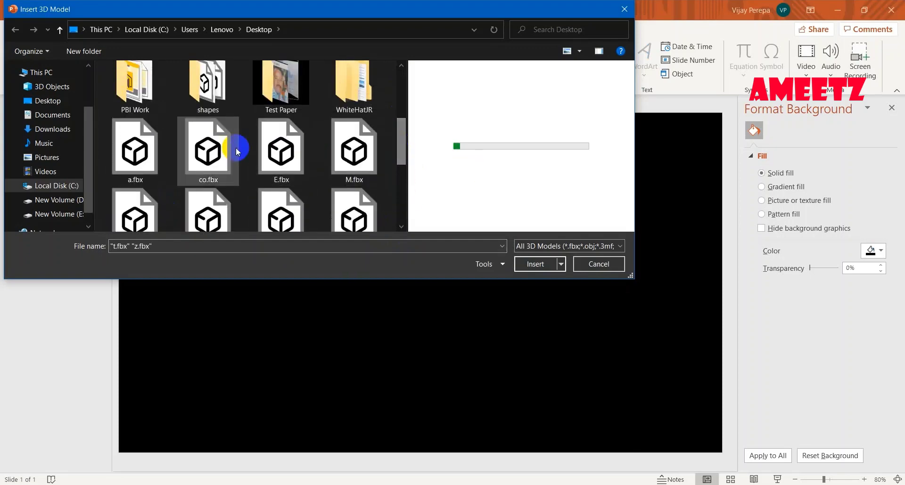
ctrl+click(134, 154)
ctrl+click(282, 157)
ctrl+click(370, 168)
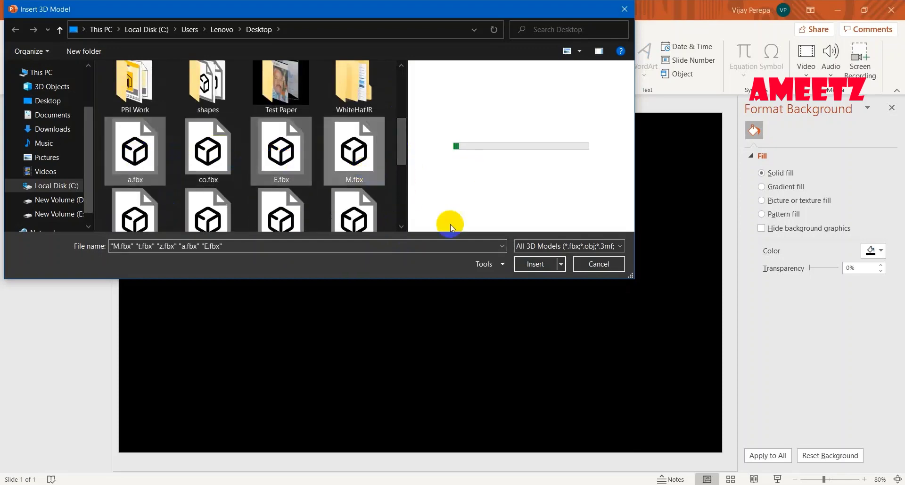
click(533, 264)
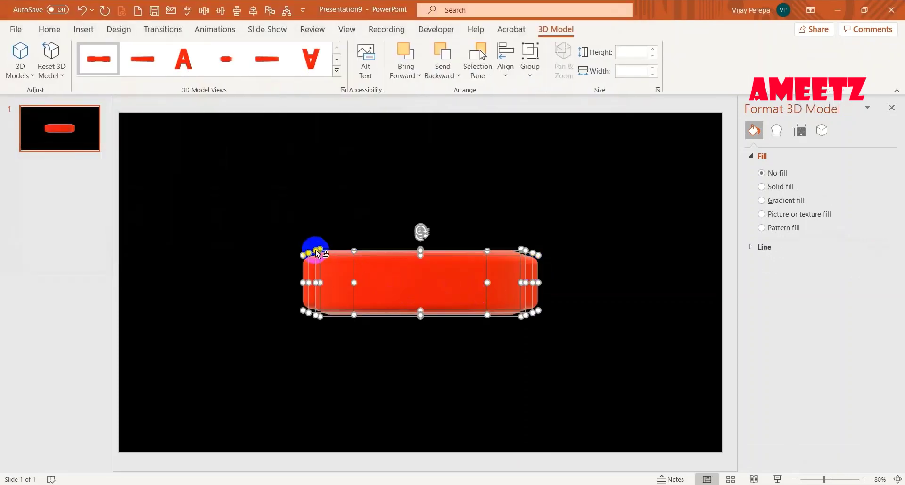
click(252, 205)
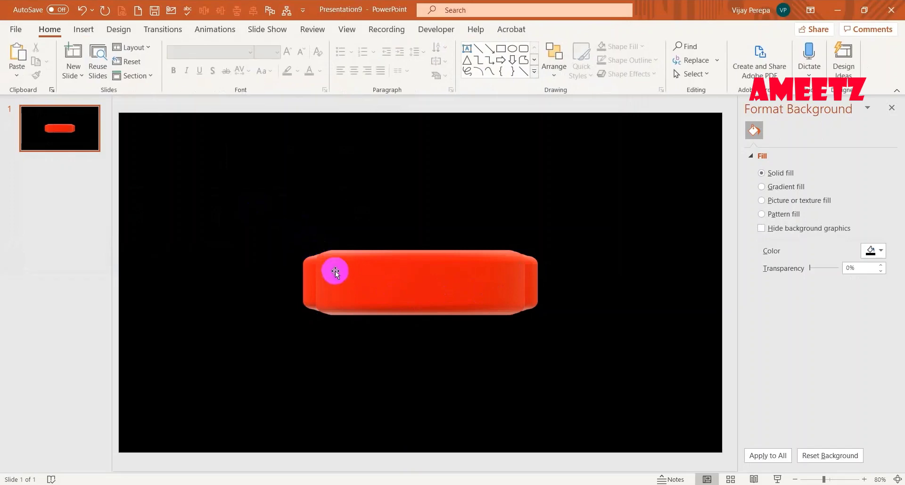
Select all five stacked letters, shrink them, and apply the front 3D Model View
drag(276, 218, 627, 356)
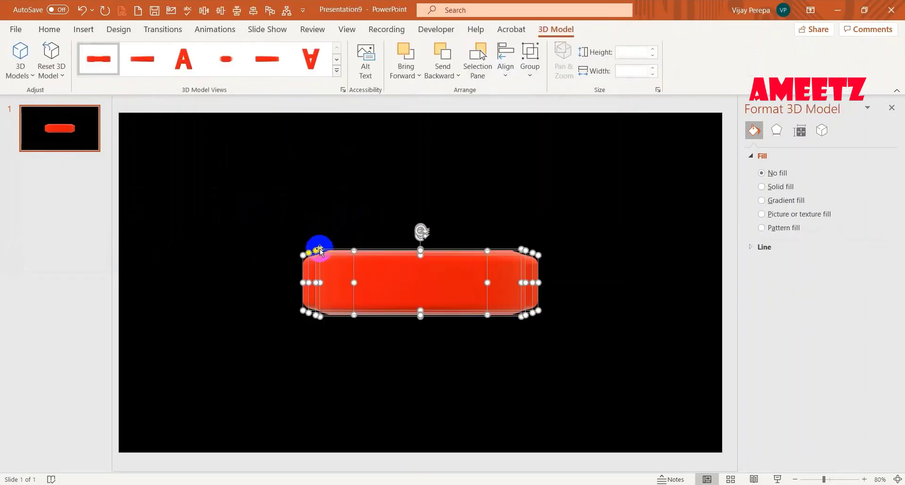
drag(320, 245, 495, 302)
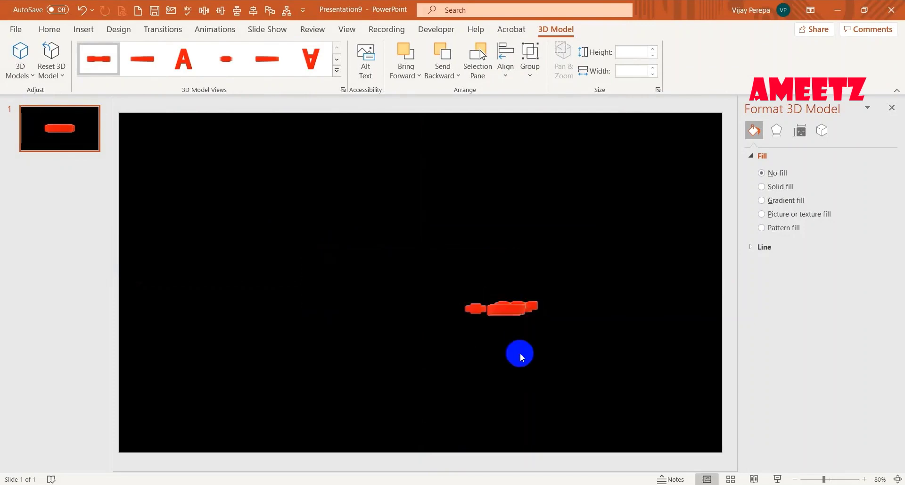
click(525, 338)
drag(413, 267, 577, 355)
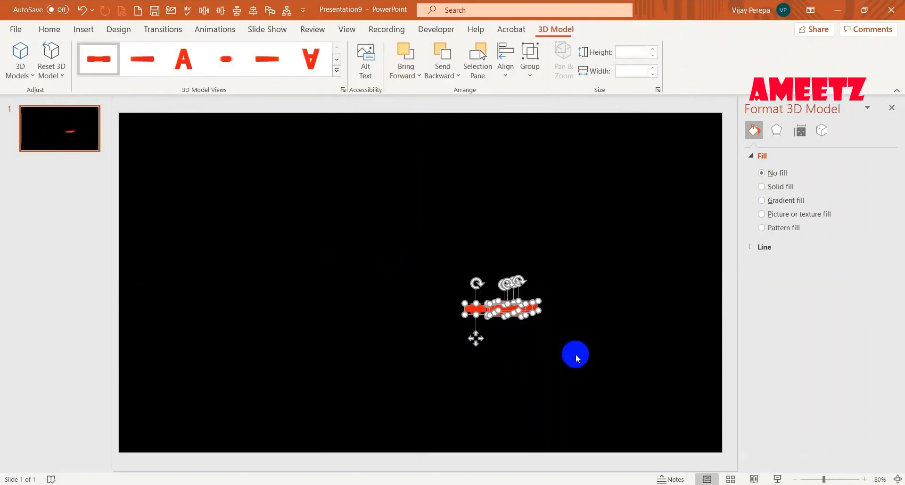
click(178, 71)
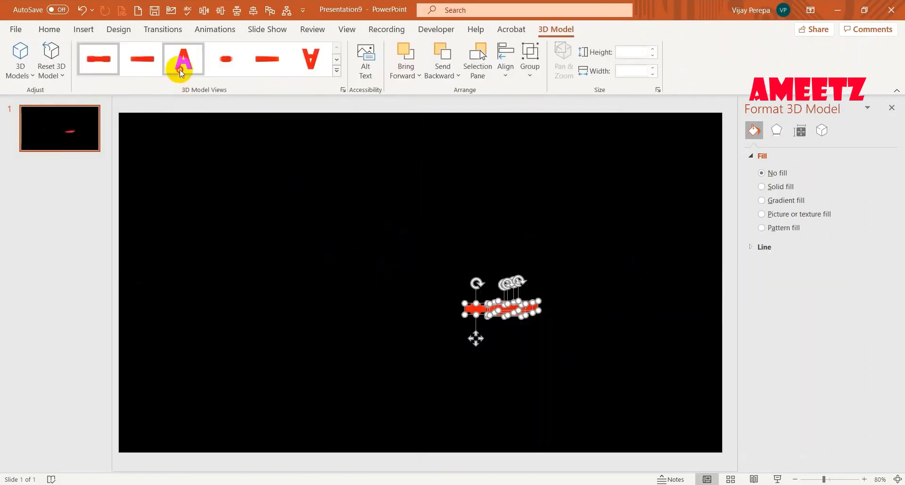
click(517, 344)
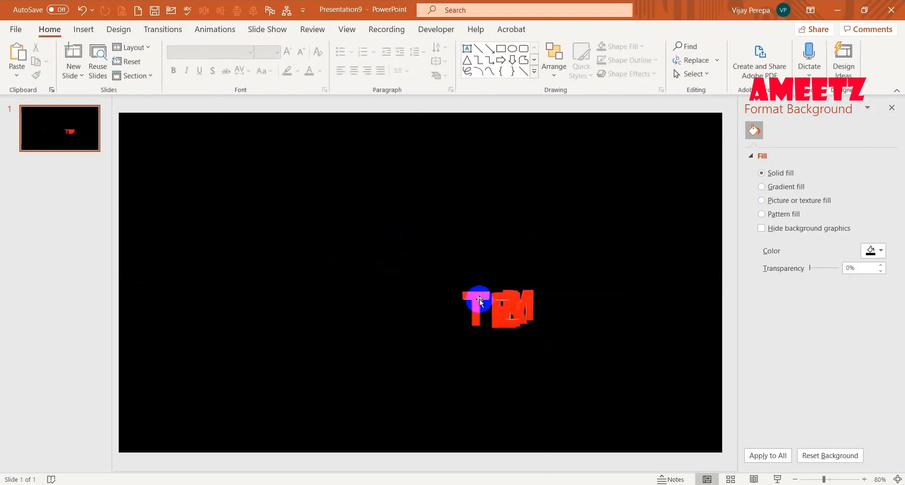
Pull the T out of the stack, undo an accidental tilt, then move and enlarge the M beside it
drag(488, 316, 215, 254)
click(501, 303)
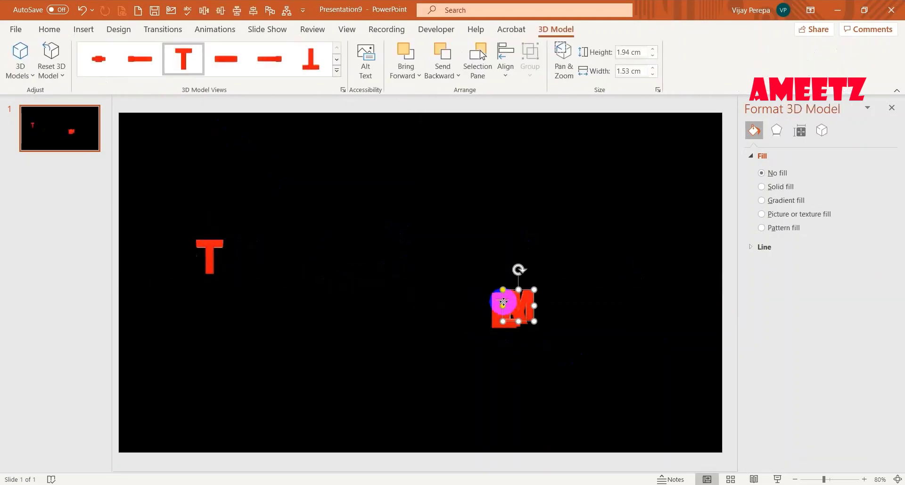
drag(513, 304, 438, 285)
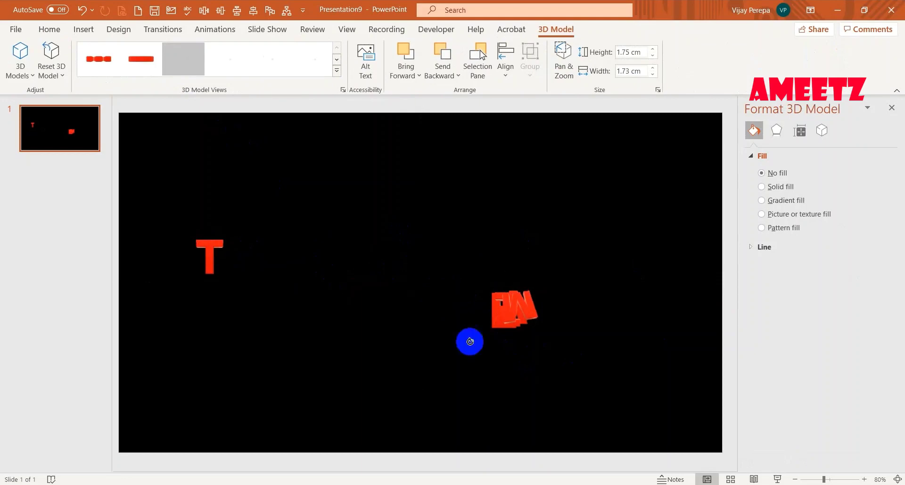
key(ctrl+z)
click(570, 370)
click(523, 299)
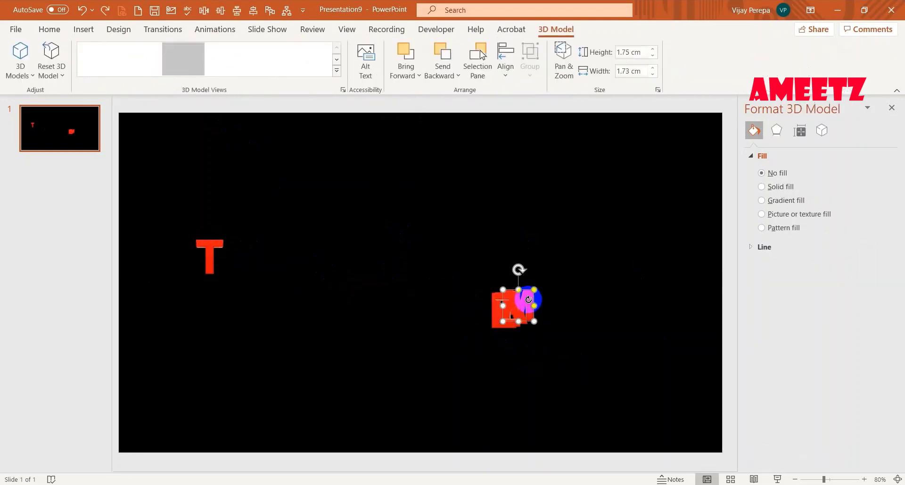
drag(525, 299, 253, 241)
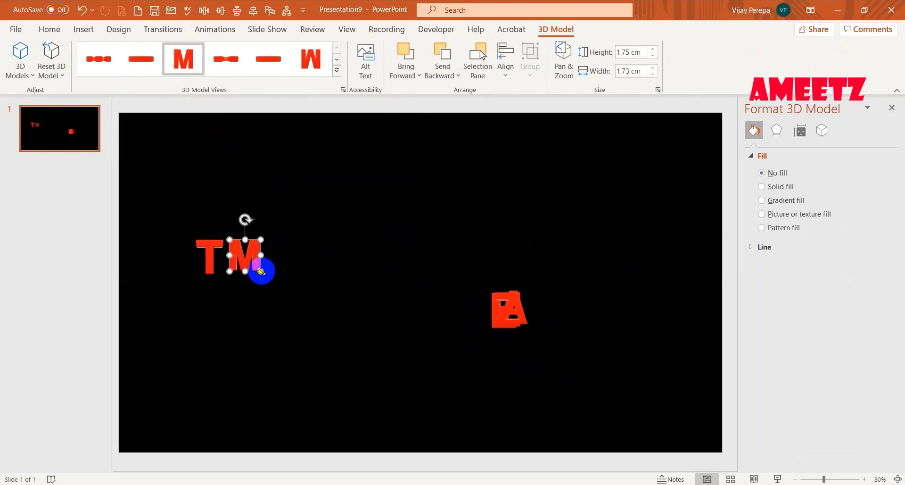
drag(263, 271, 263, 270)
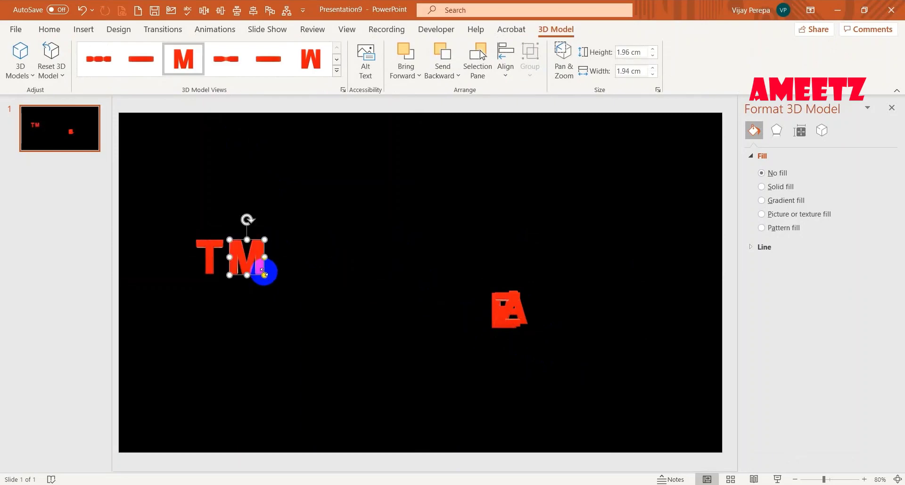
click(277, 295)
Drag Z, E and A out of the stack, then put T below the row and M beside A
click(540, 307)
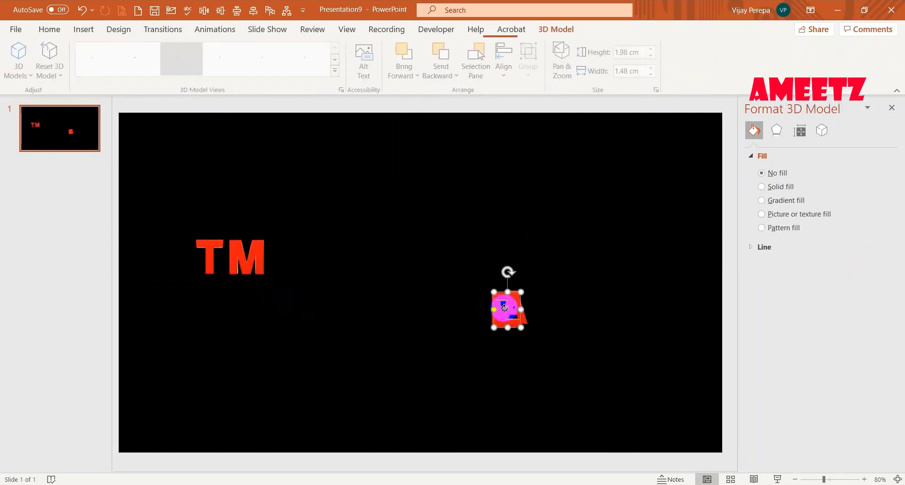
drag(509, 283, 295, 237)
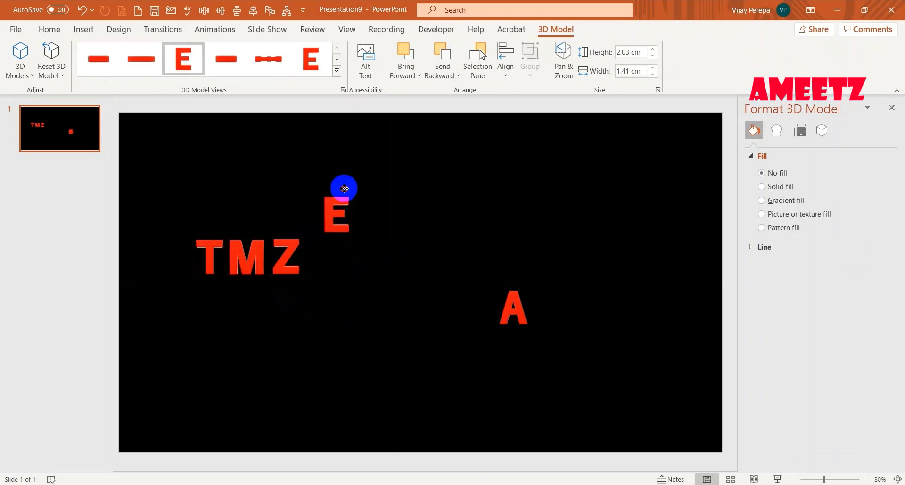
drag(507, 301, 325, 178)
mouse_move(515, 302)
mouse_down()
mouse_move(193, 289)
mouse_move(160, 239)
mouse_move(262, 330)
mouse_up()
click(214, 245)
click(257, 240)
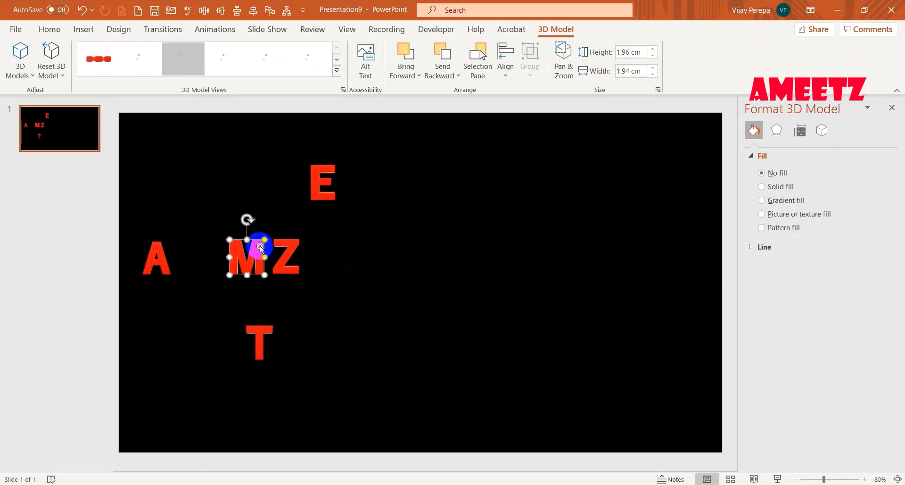
drag(257, 239, 206, 242)
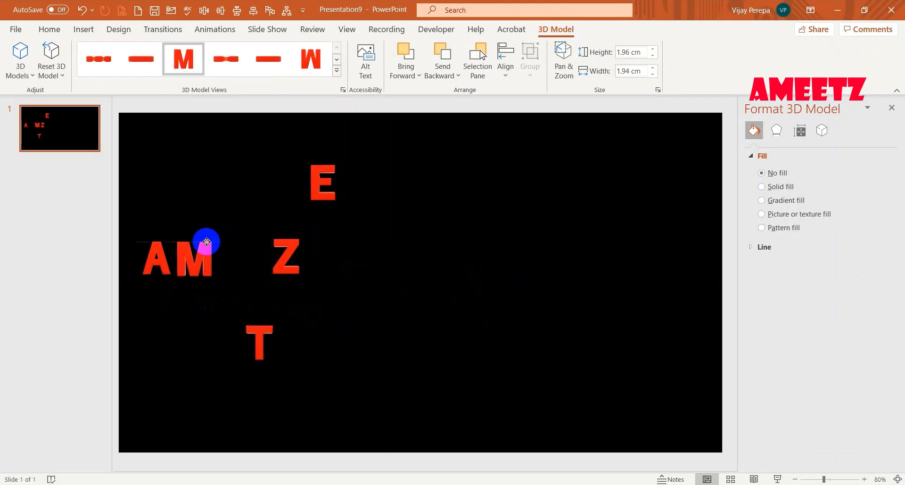
Line the E up between M and Z with arrow nudges, then fine-tune Z, E and M positions
click(324, 174)
drag(324, 174, 237, 243)
key(Down)
key(Down)
key(Right)
key(Right)
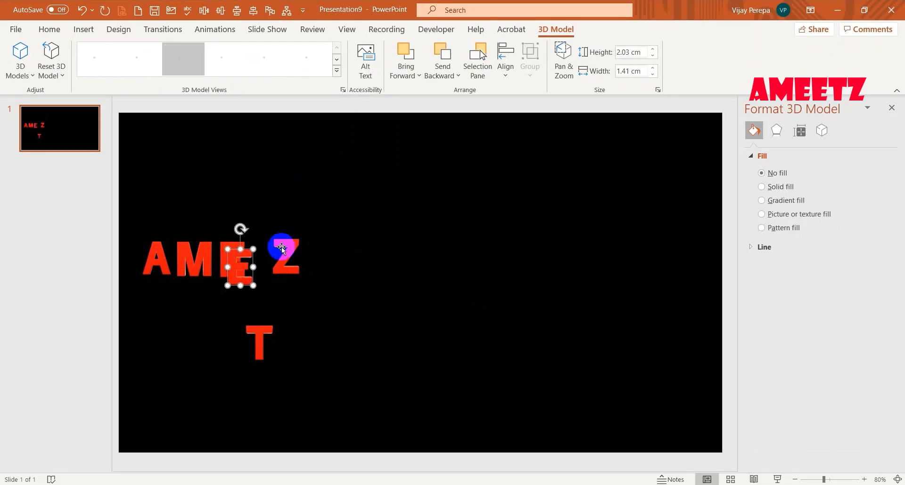
mouse_move(246, 251)
mouse_down()
mouse_move(266, 242)
mouse_move(348, 262)
mouse_up()
click(304, 257)
click(262, 252)
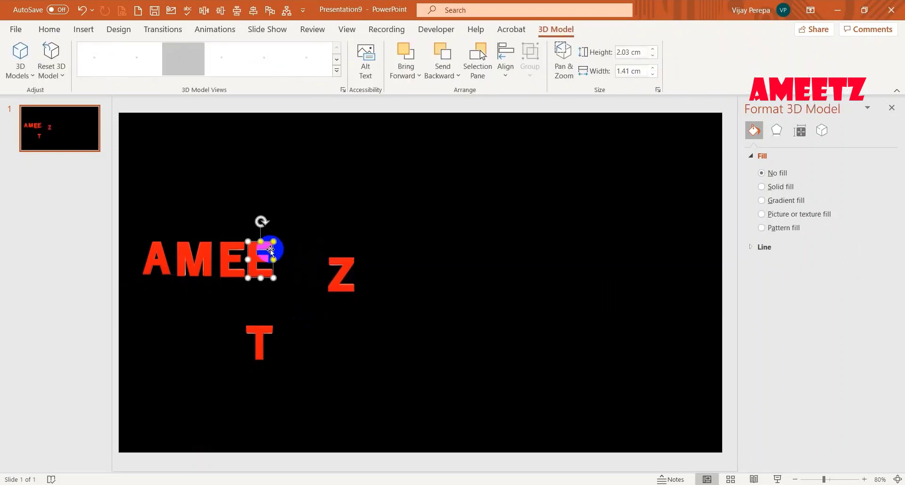
drag(264, 243, 271, 242)
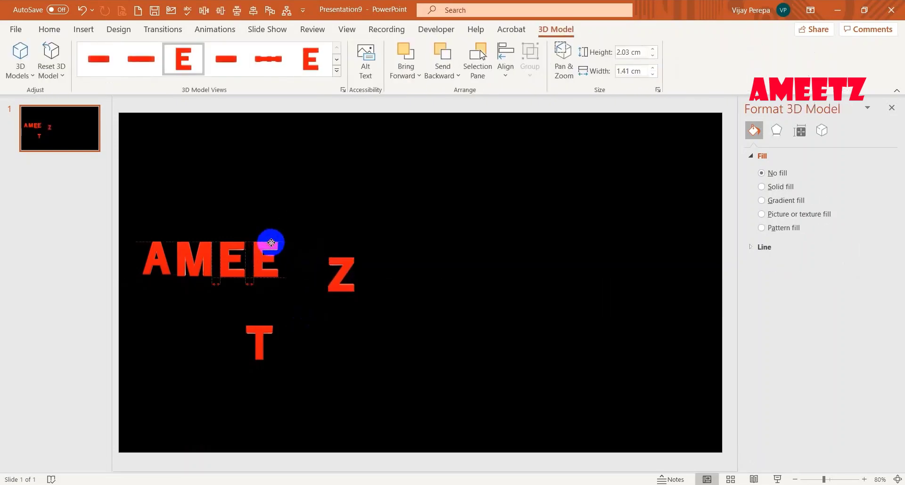
click(182, 246)
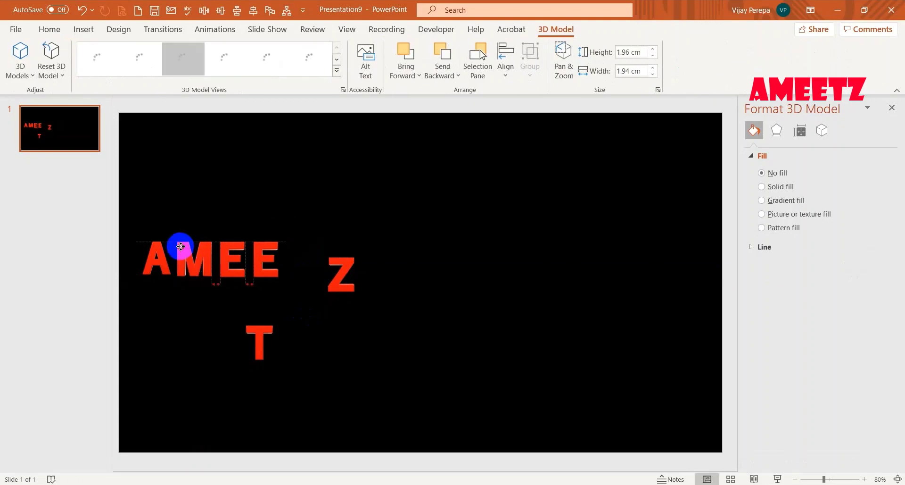
drag(182, 246, 182, 244)
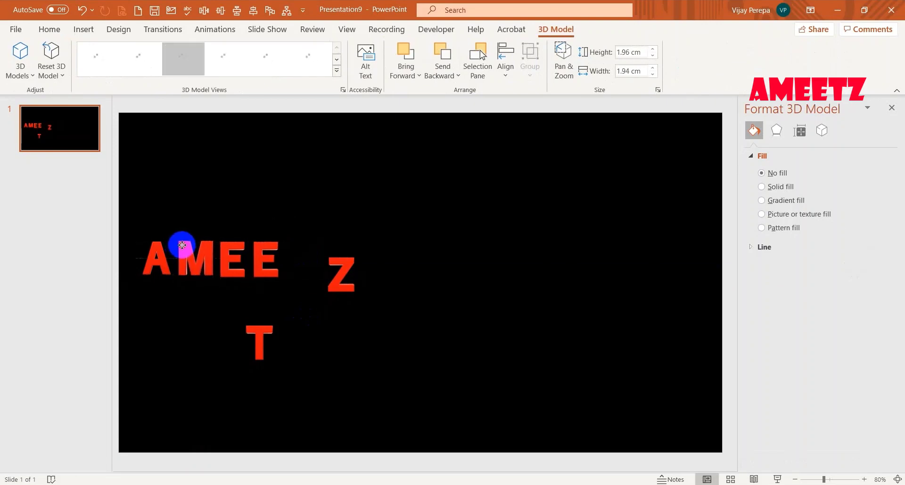
Enlarge the A to match the other letters and shift the M right toward the E
click(334, 299)
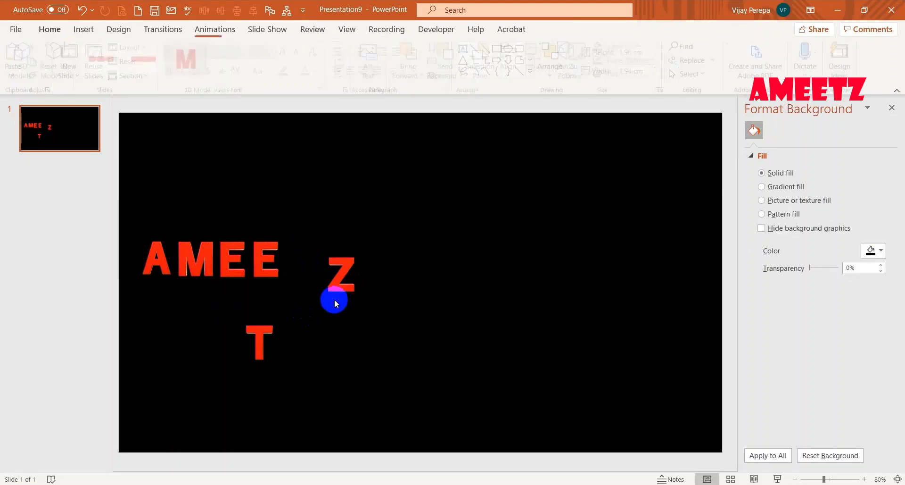
click(148, 258)
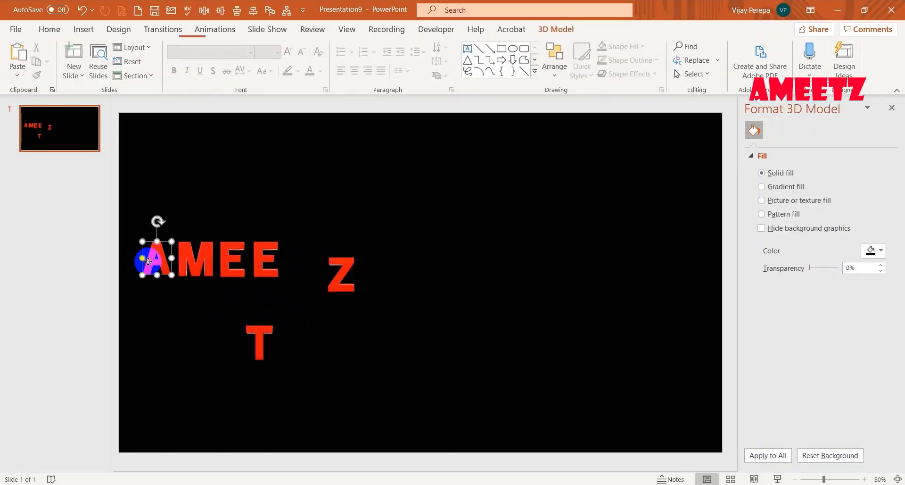
drag(171, 277, 175, 279)
click(193, 299)
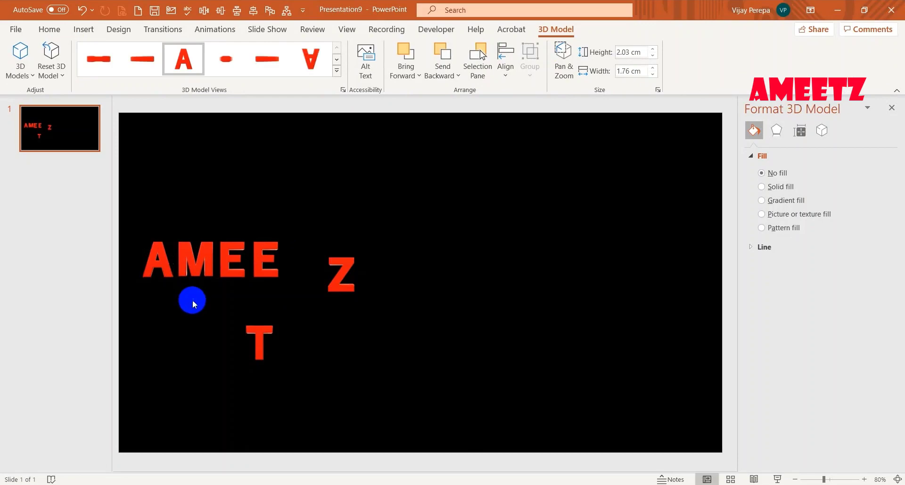
click(197, 257)
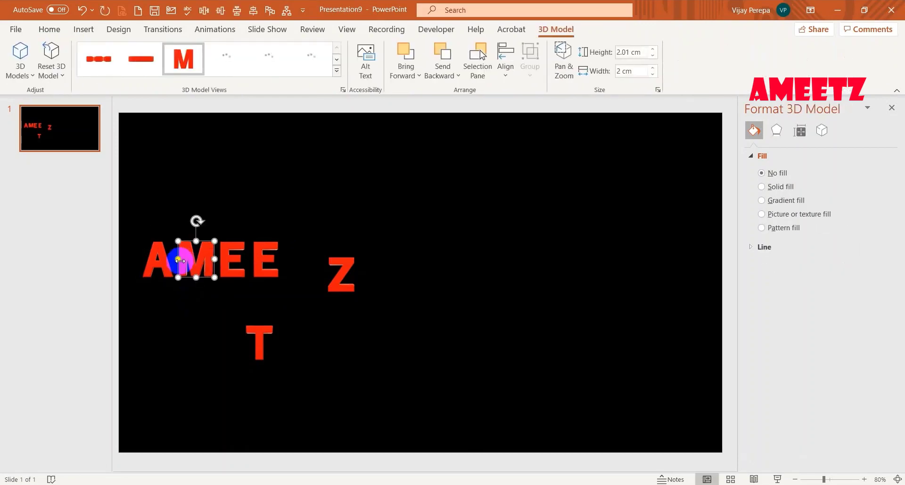
click(211, 244)
drag(210, 244, 228, 243)
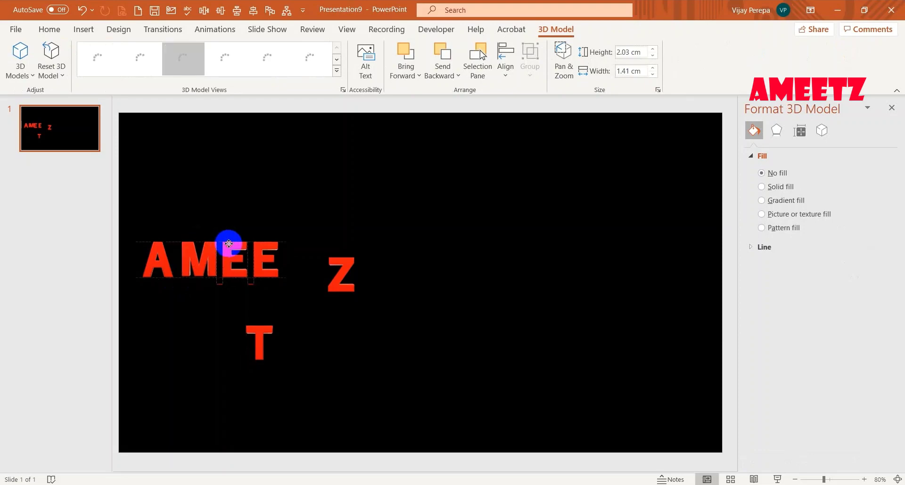
Bring the T up beside the E and the Z next to it, completing AMEETZ
click(299, 294)
click(344, 268)
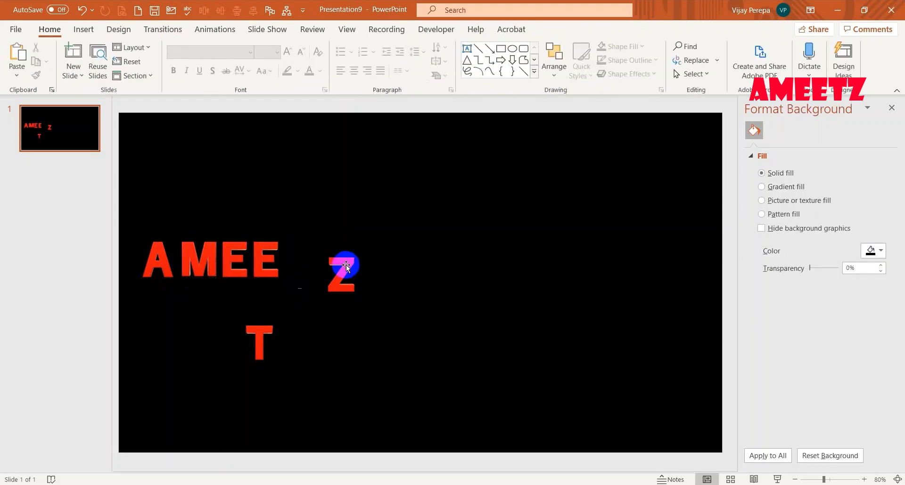
drag(245, 336, 302, 243)
drag(350, 258, 340, 243)
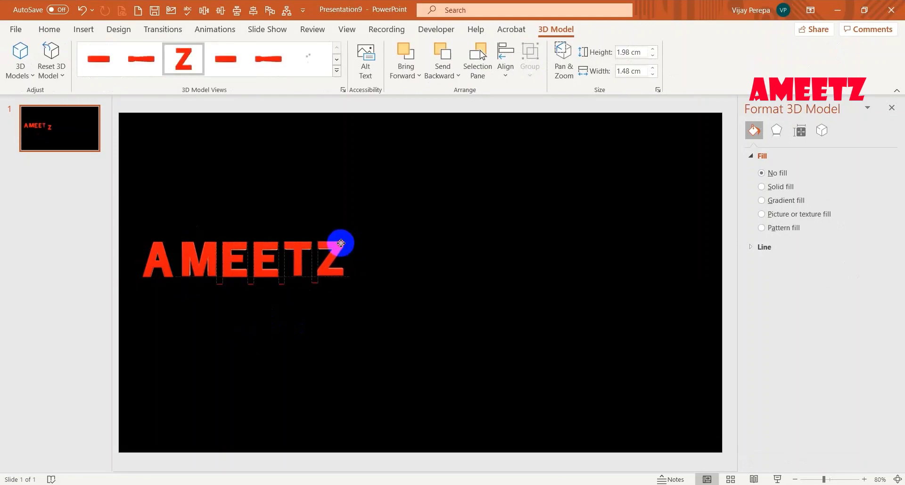
click(369, 299)
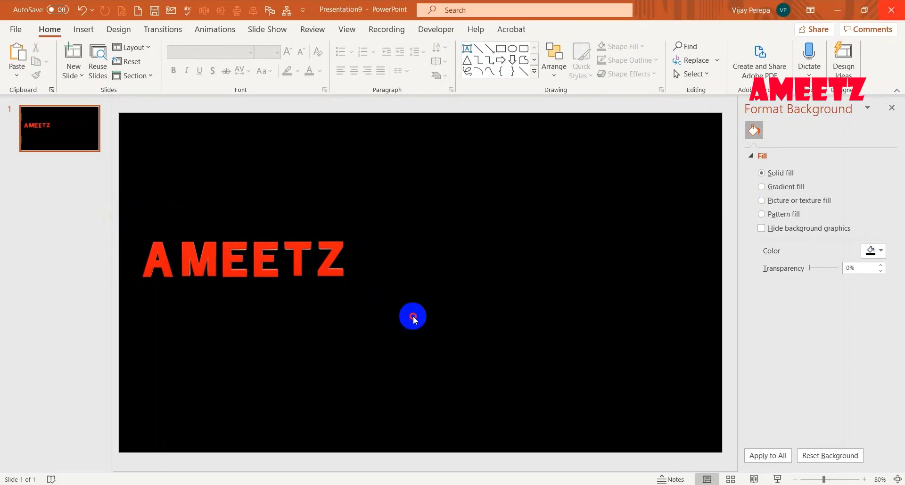
Select all six letters, apply the edge-on 3D Model View, and rotate them into upright bars
drag(401, 311, 115, 184)
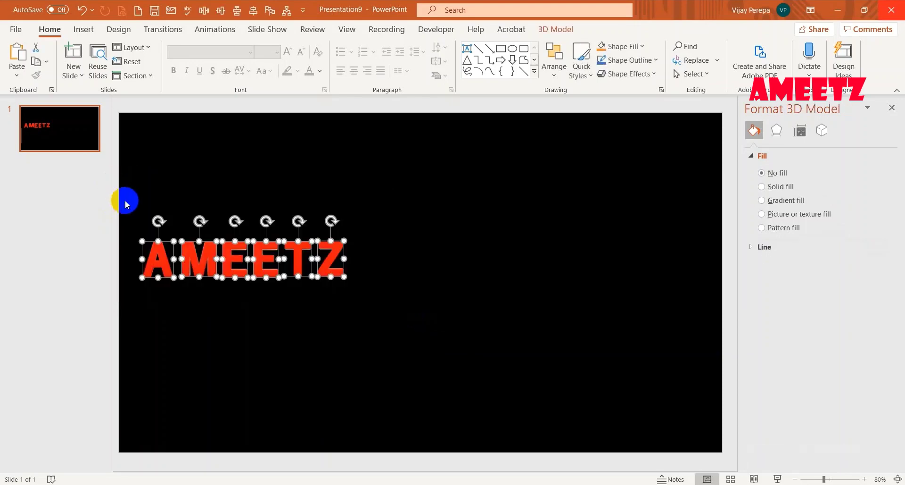
click(554, 29)
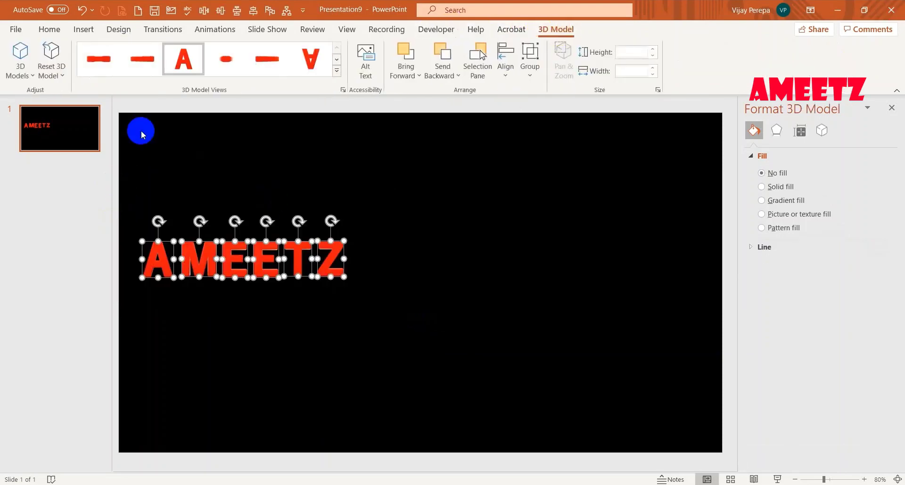
click(273, 61)
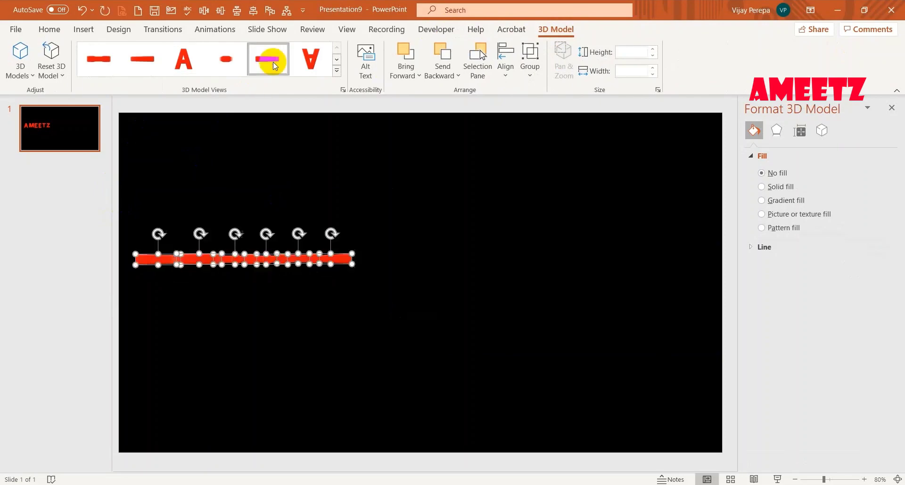
drag(331, 231, 168, 260)
click(278, 324)
Drag bars three through six left so all six bars pack tightly together
click(234, 258)
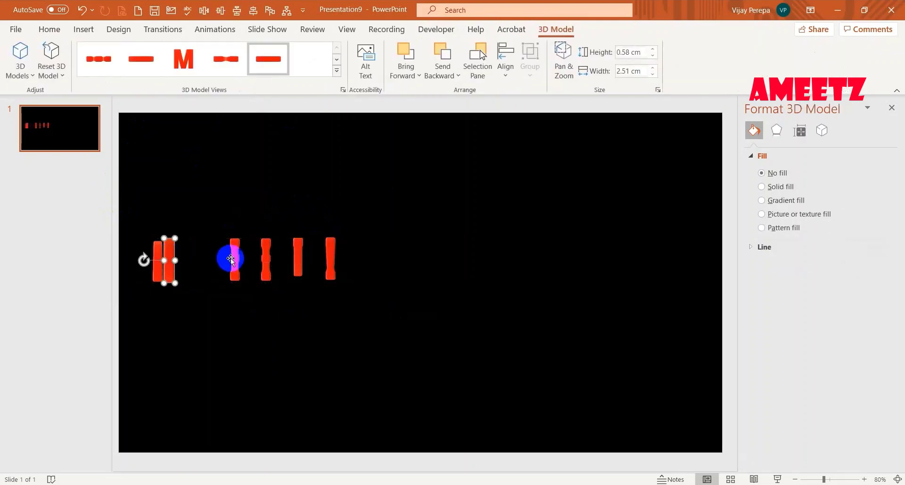
drag(234, 259, 181, 260)
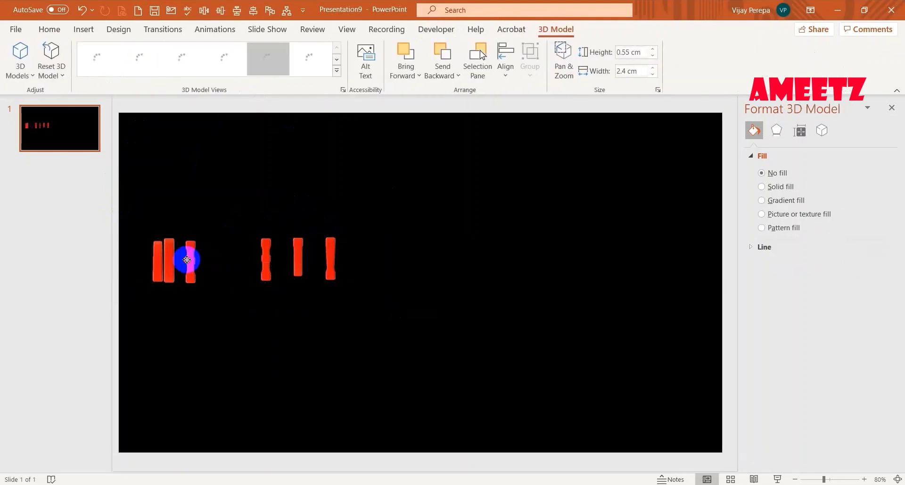
click(267, 255)
mouse_move(268, 255)
mouse_down()
mouse_move(195, 258)
mouse_move(189, 248)
mouse_up()
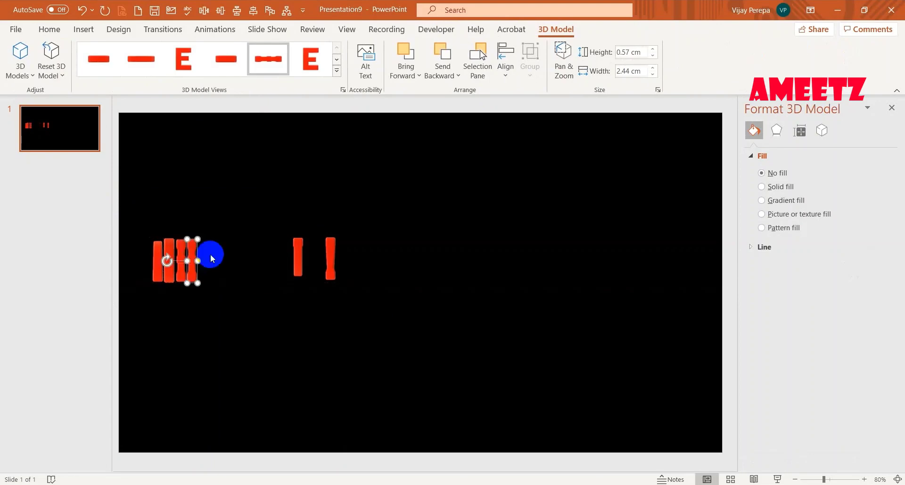
drag(299, 255, 201, 256)
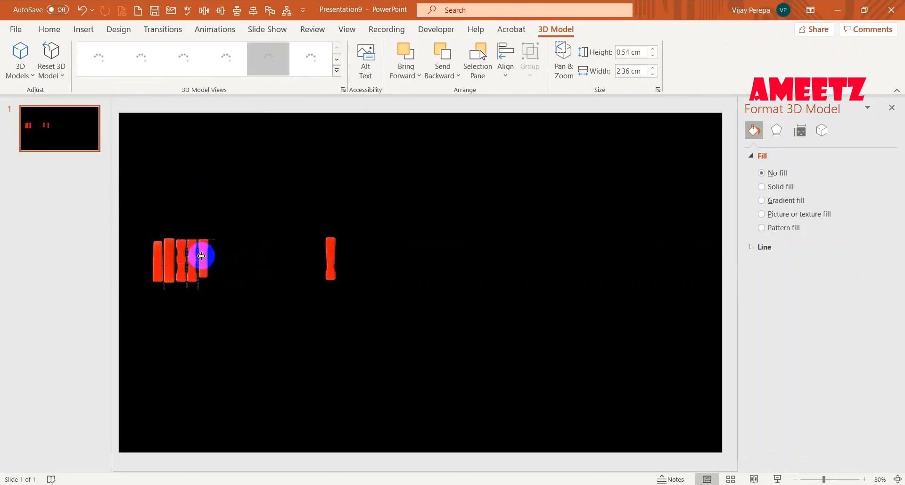
drag(328, 254, 211, 255)
click(238, 278)
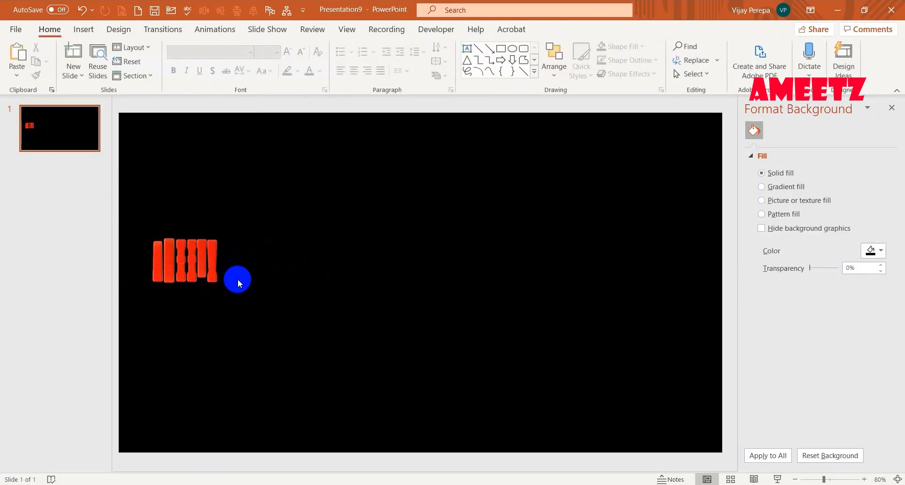
click(157, 271)
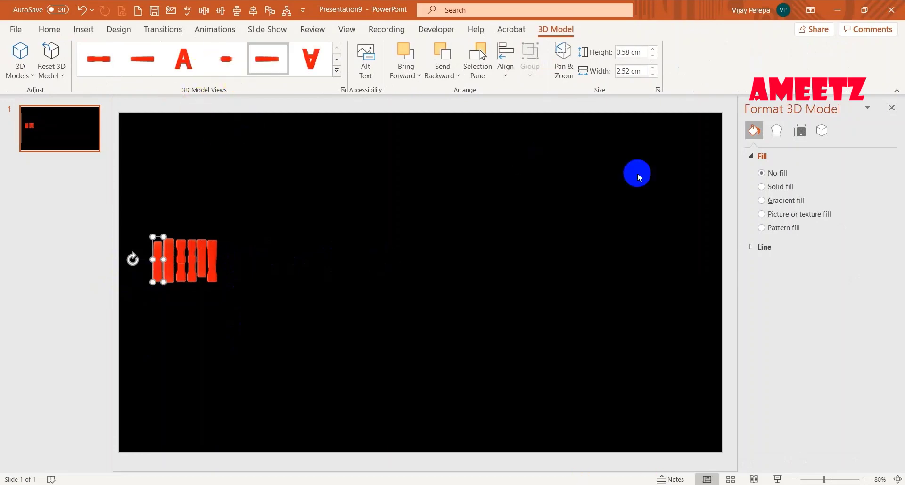
click(45, 30)
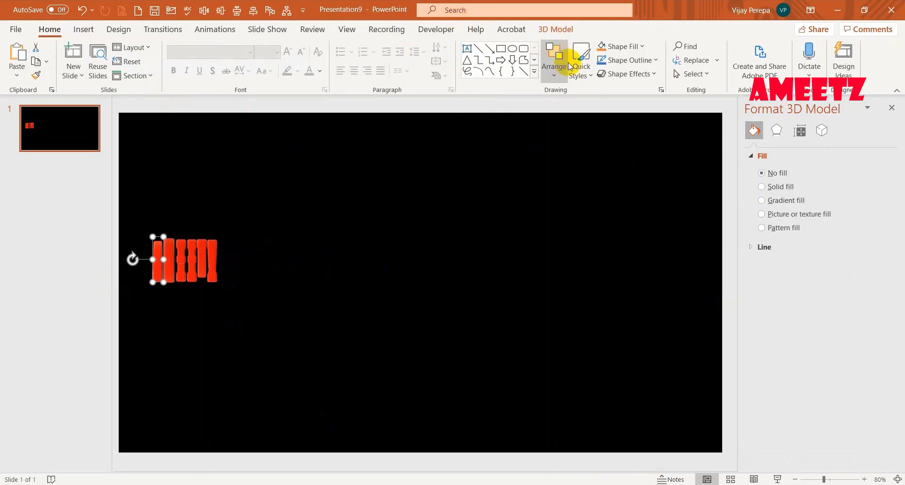
Open the Selection Pane from Arrange and rename 3D Model 3 to A
click(554, 70)
click(579, 302)
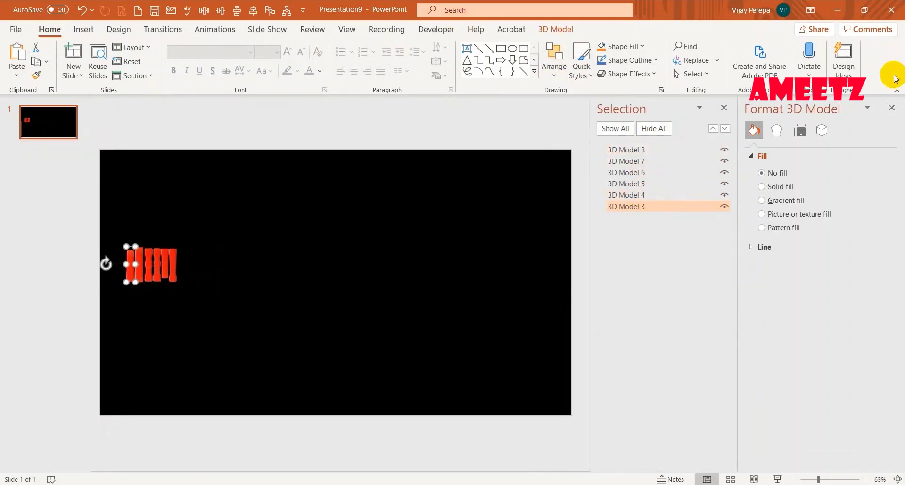
click(891, 107)
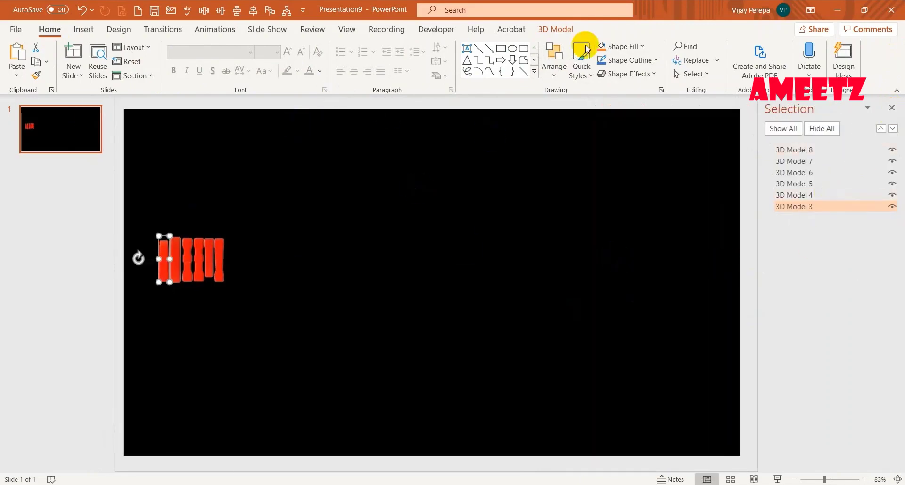
click(572, 28)
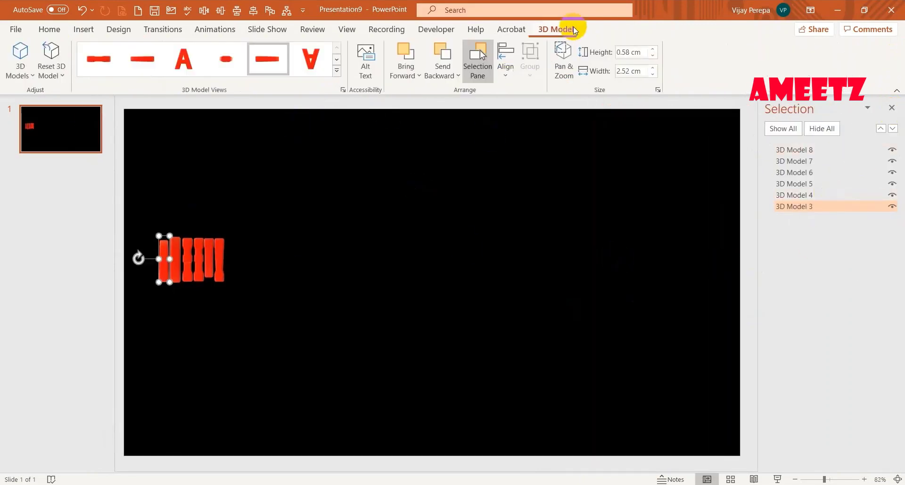
double_click(799, 209)
text(A)
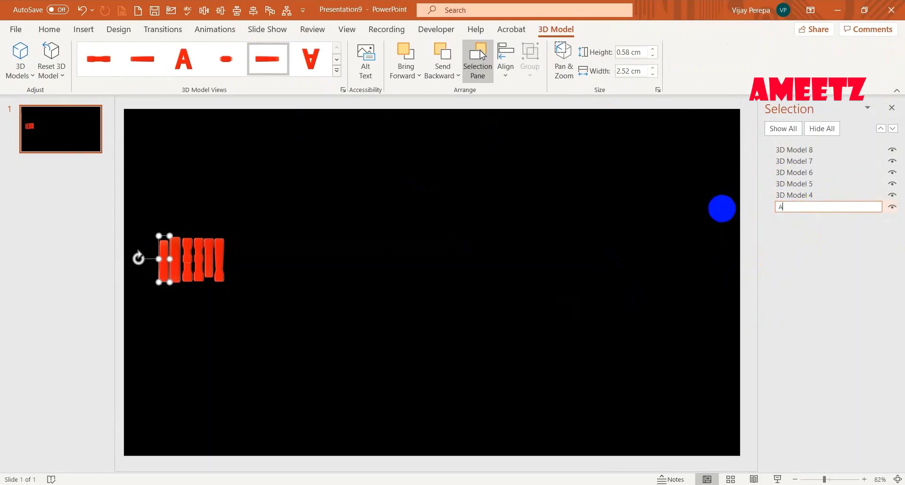
click(378, 279)
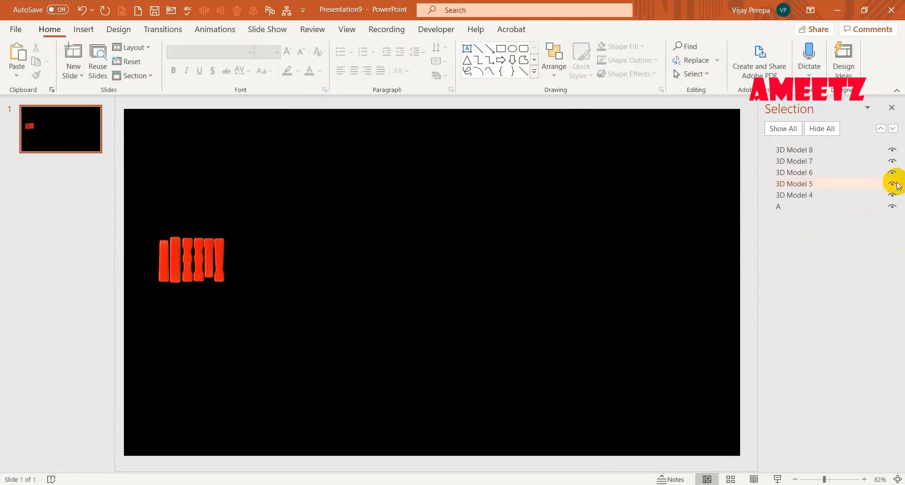
Rename 3D Model 4 to E1 and 3D Model 5 to M
click(814, 197)
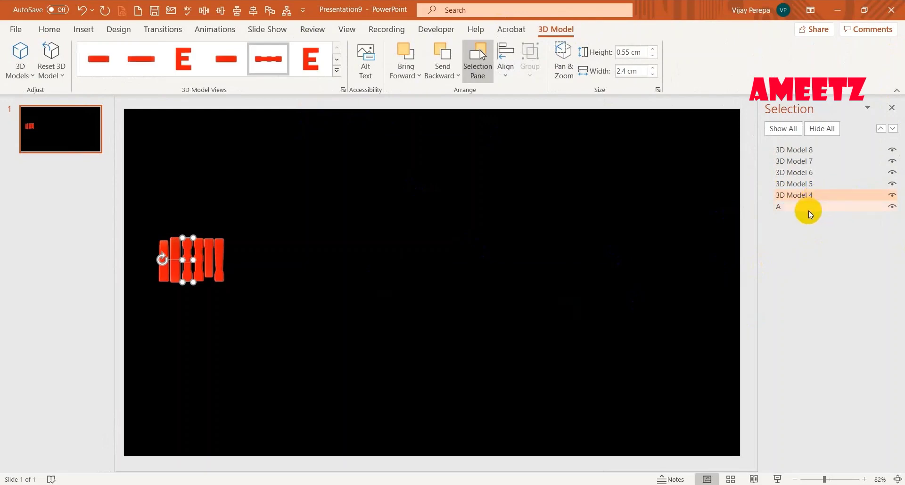
click(807, 206)
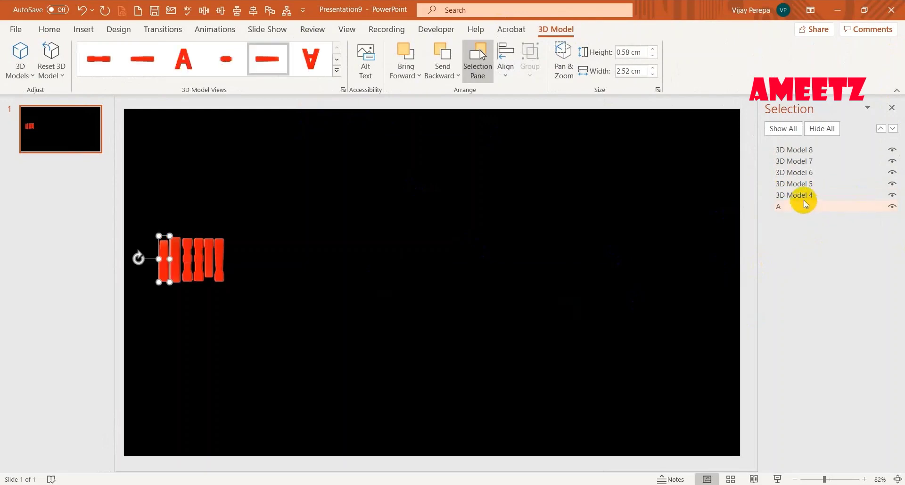
click(804, 199)
click(804, 202)
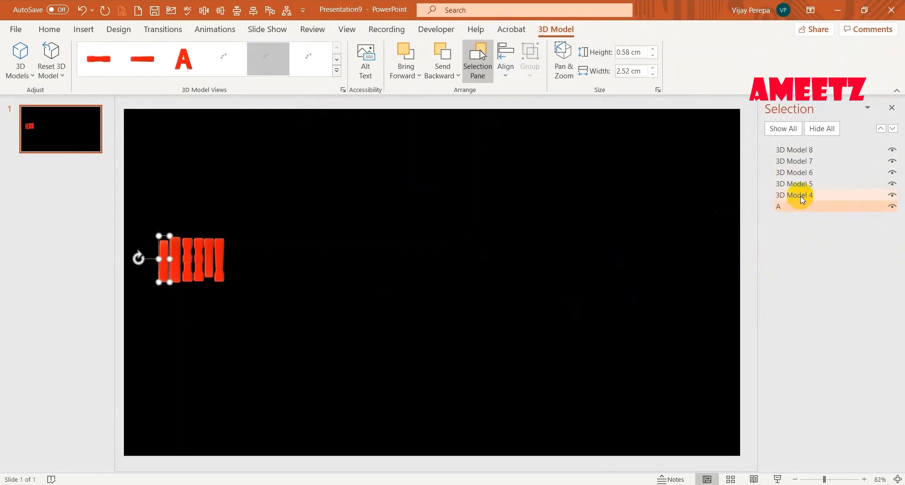
click(801, 196)
click(818, 192)
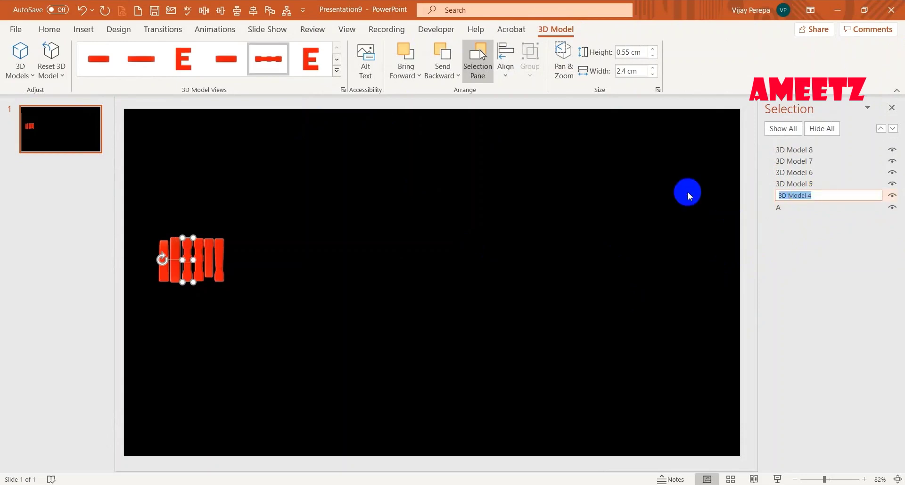
text(#)
key(Escape)
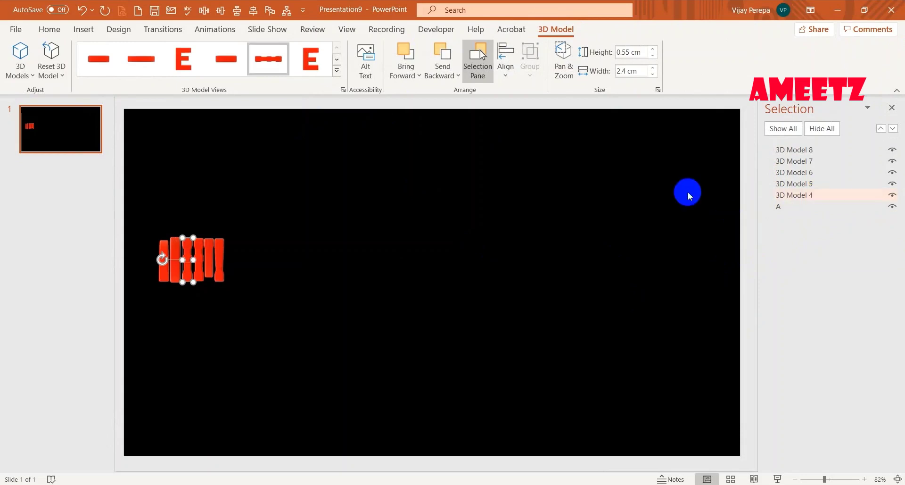
click(817, 193)
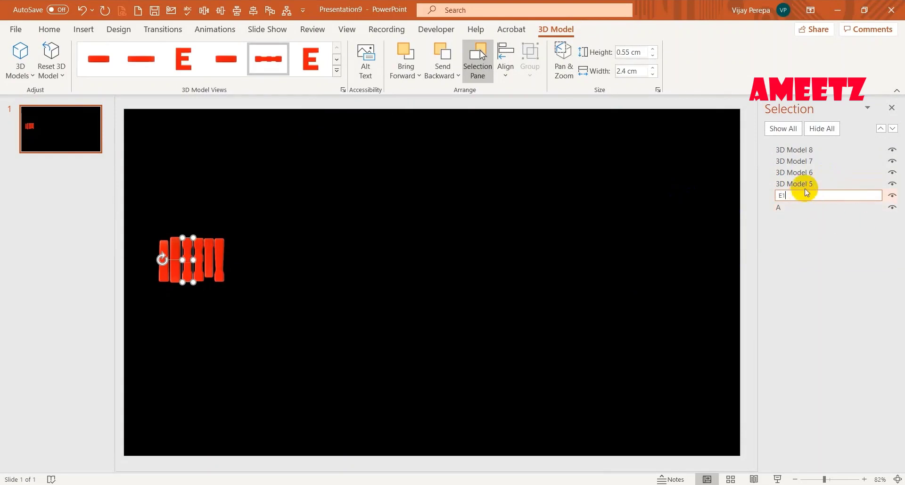
text(E)
click(807, 186)
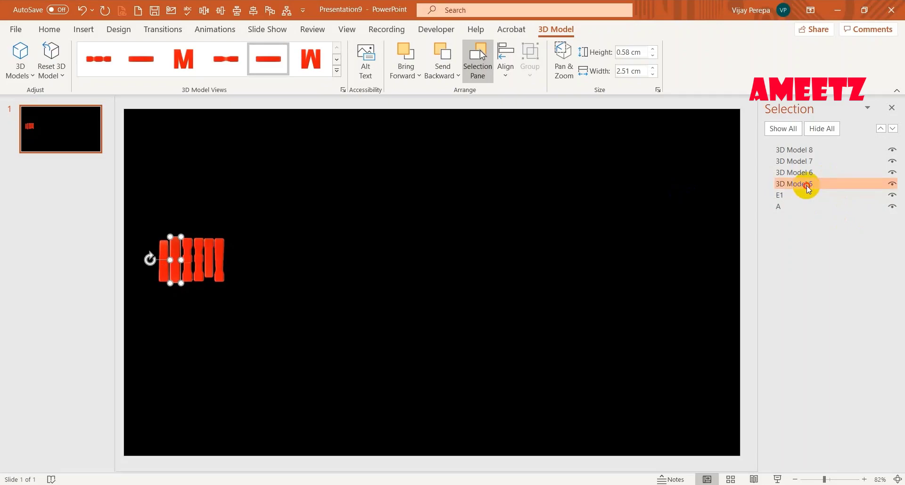
click(807, 185)
text(M)
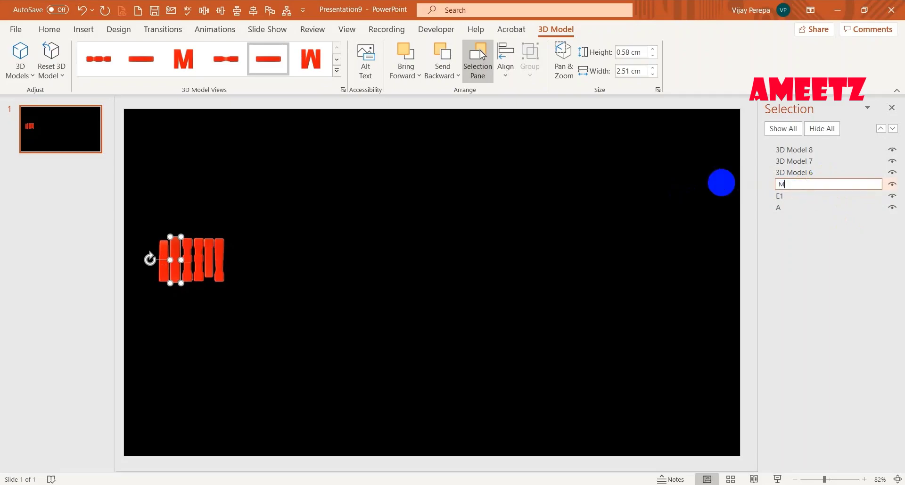
click(793, 174)
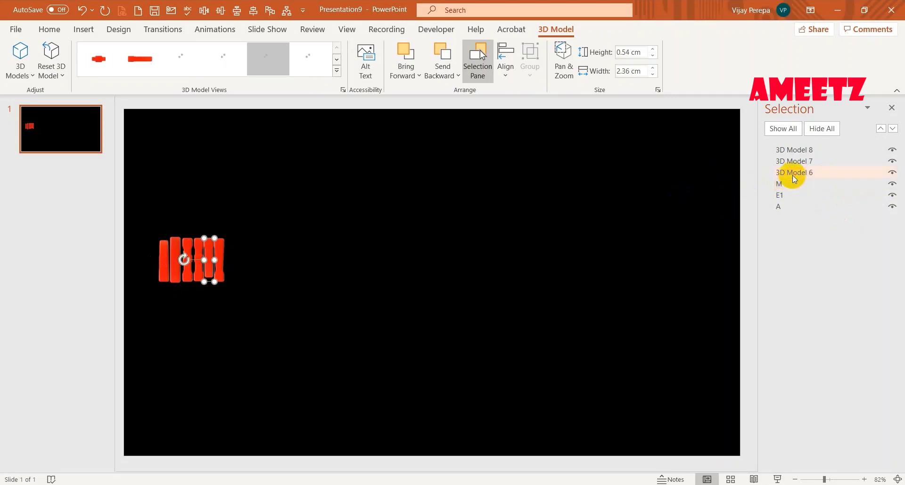
Rename 3D Models 6, 7 and 8 to T, Z and E
click(793, 175)
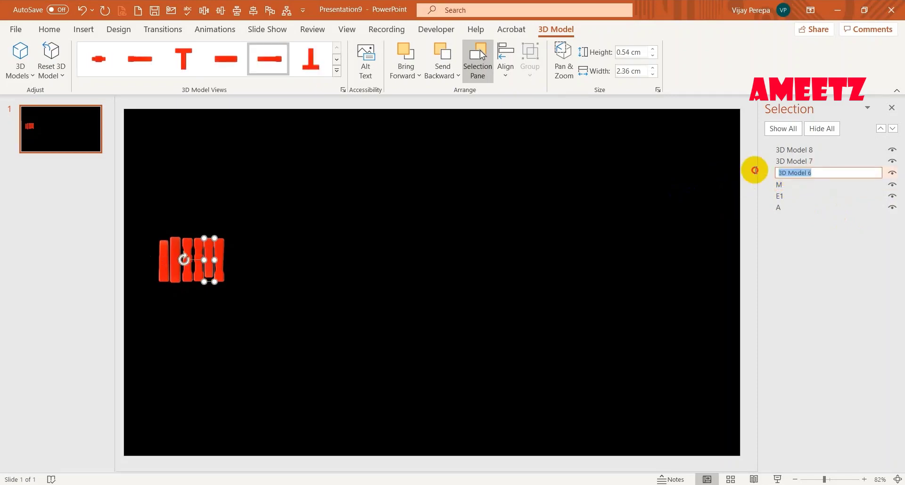
text(T)
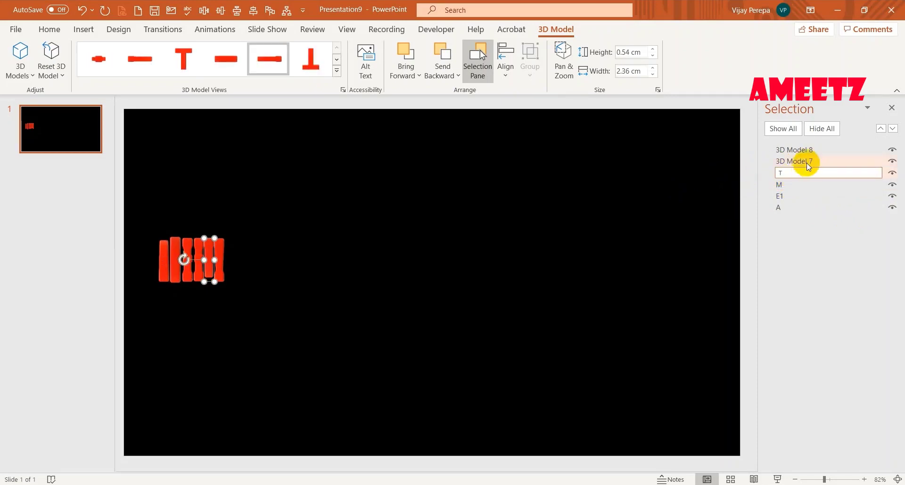
click(807, 161)
click(813, 161)
text(Z)
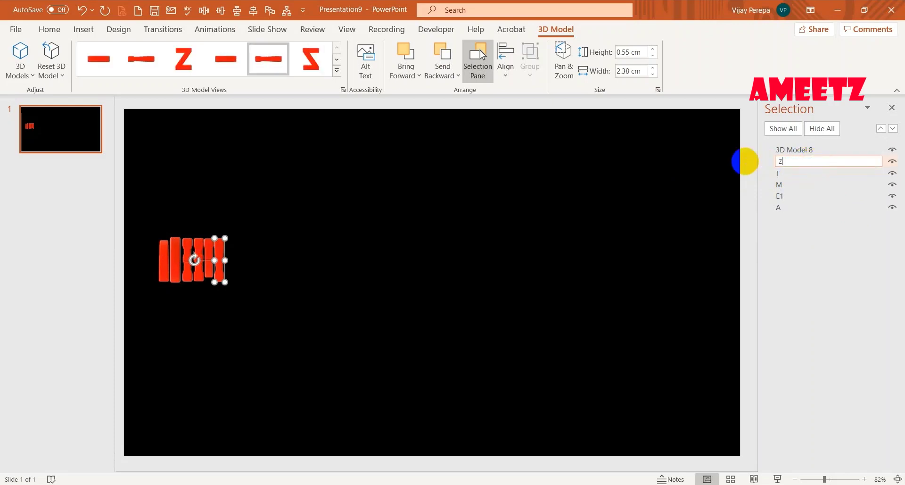
click(801, 149)
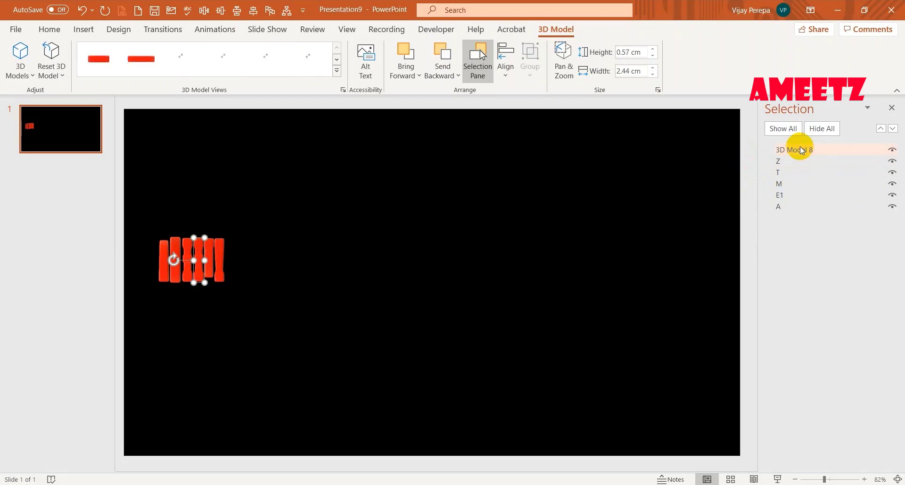
click(814, 150)
text(E)
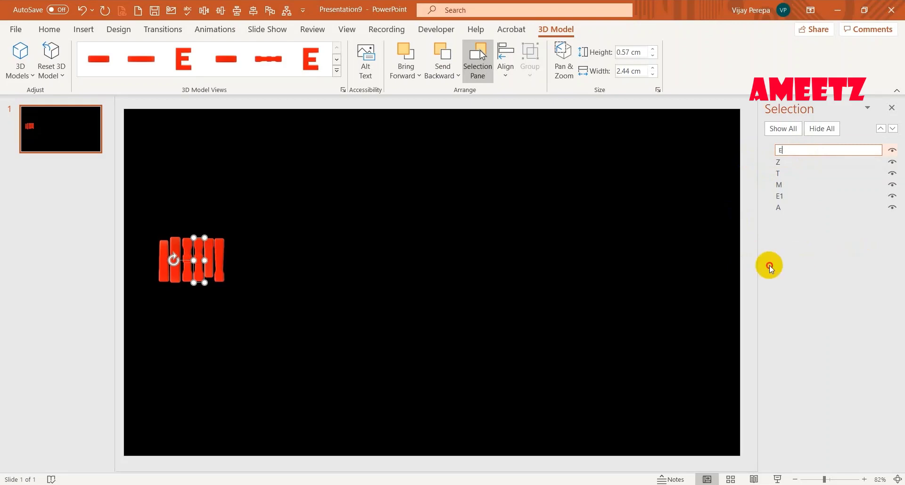
click(680, 299)
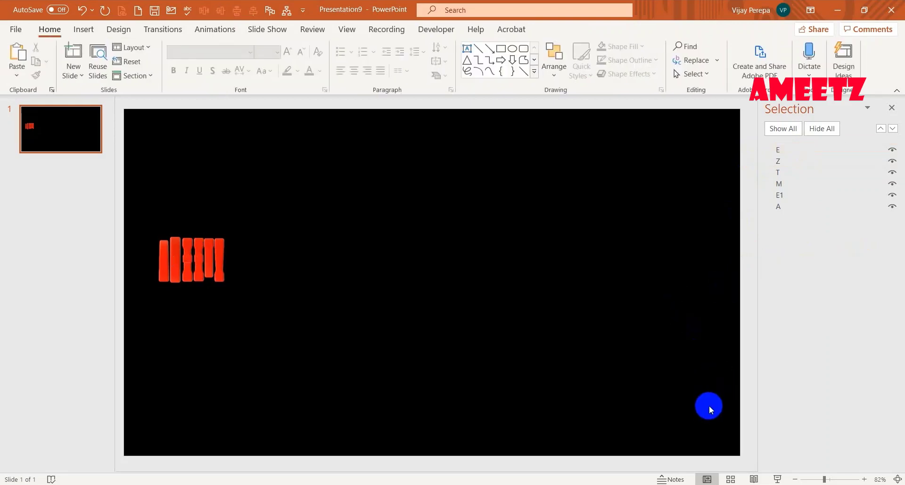
Drag A, E1, T and M in the Selection Pane so the list reads A, M, E1, E, T, Z
drag(788, 206, 791, 146)
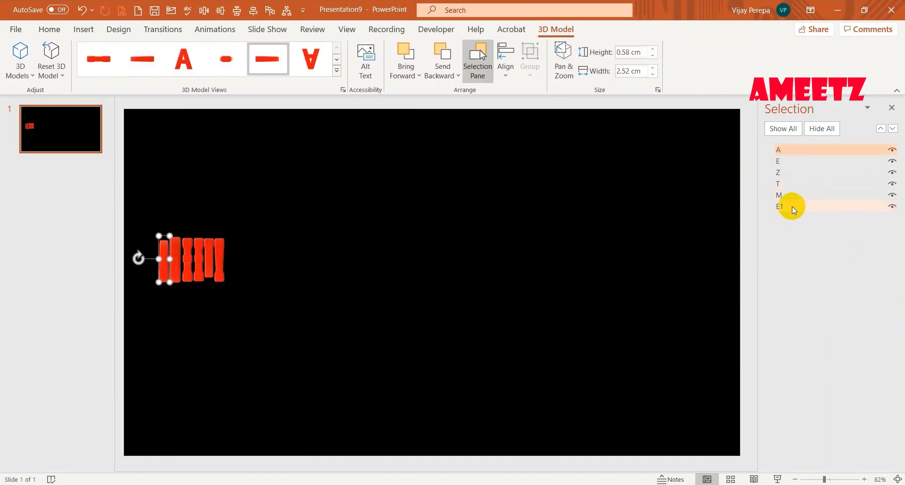
drag(792, 205, 799, 158)
click(794, 165)
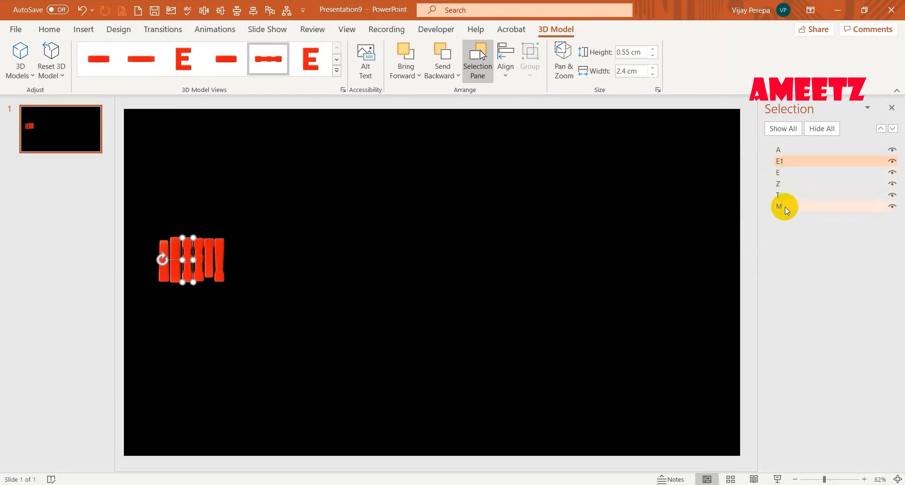
mouse_move(780, 194)
mouse_down()
mouse_move(789, 180)
mouse_move(785, 193)
mouse_up()
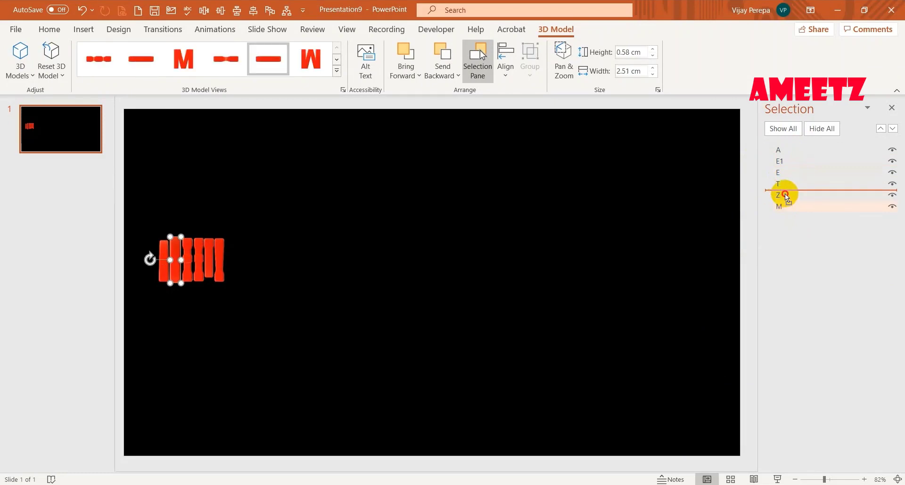
drag(785, 194, 794, 160)
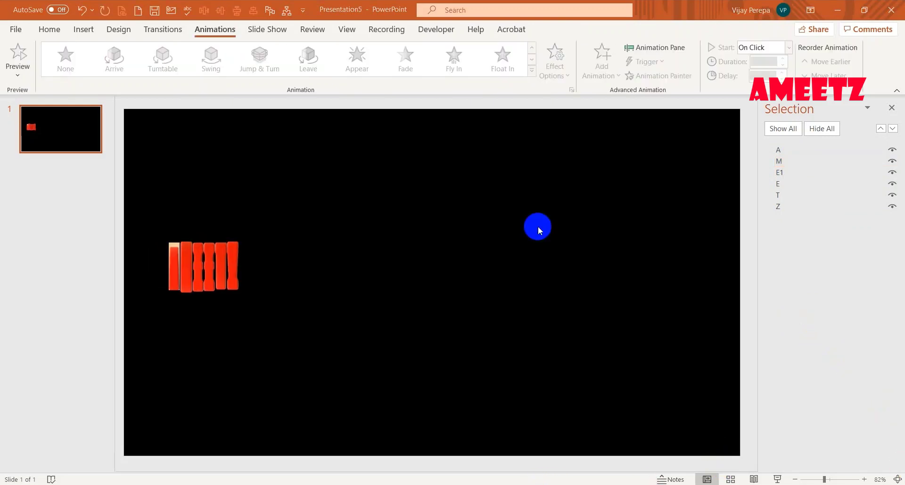
Give letter A an Appear entrance plus a Turntable spin, and show the Animation Pane
click(789, 152)
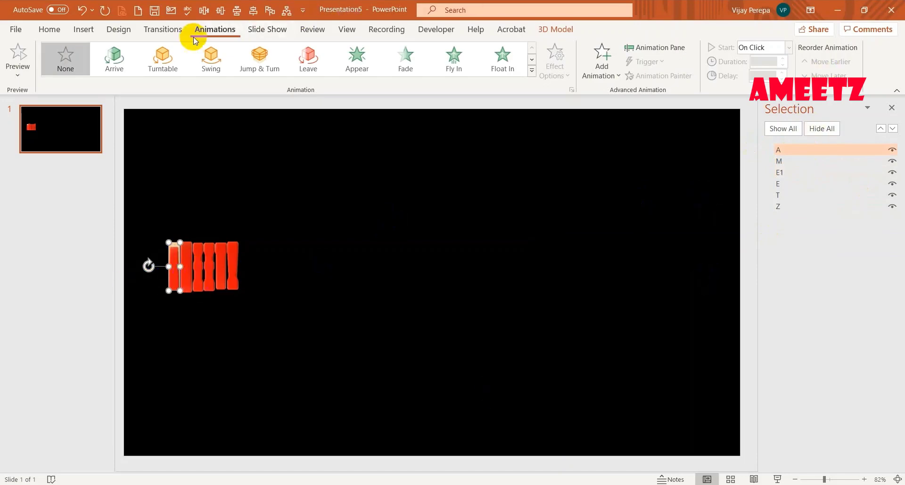
click(228, 33)
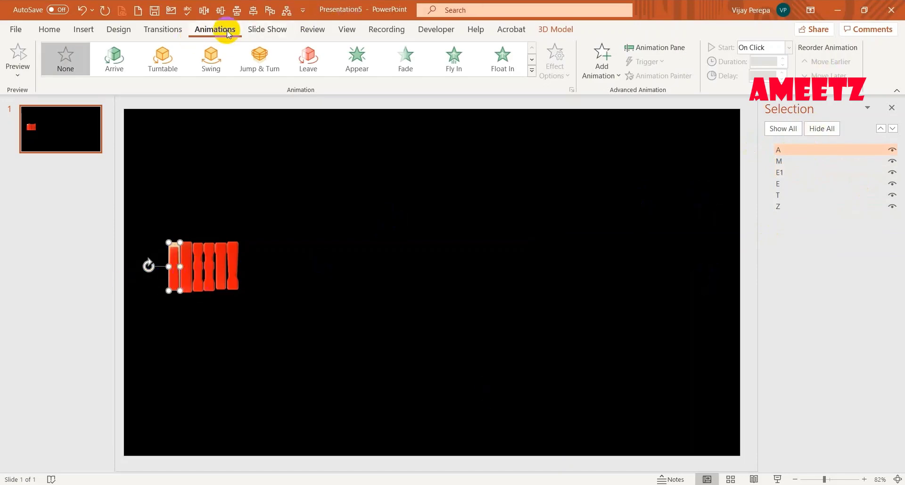
click(359, 67)
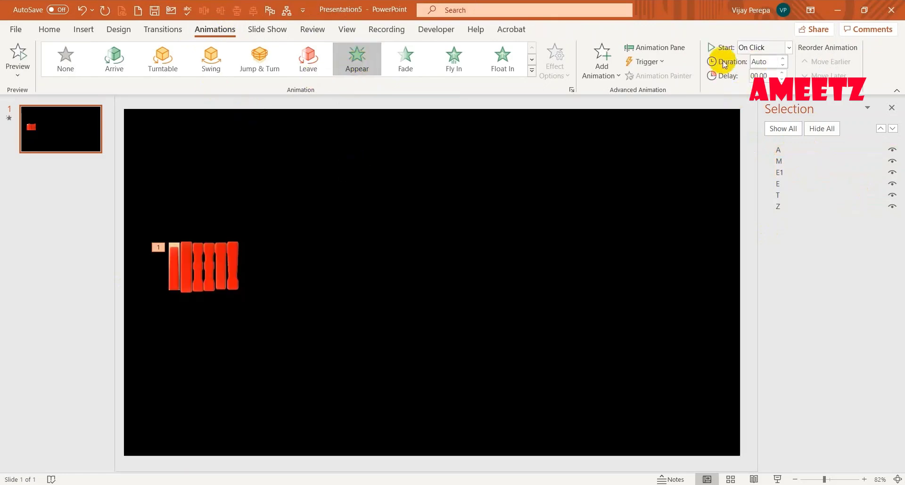
click(609, 79)
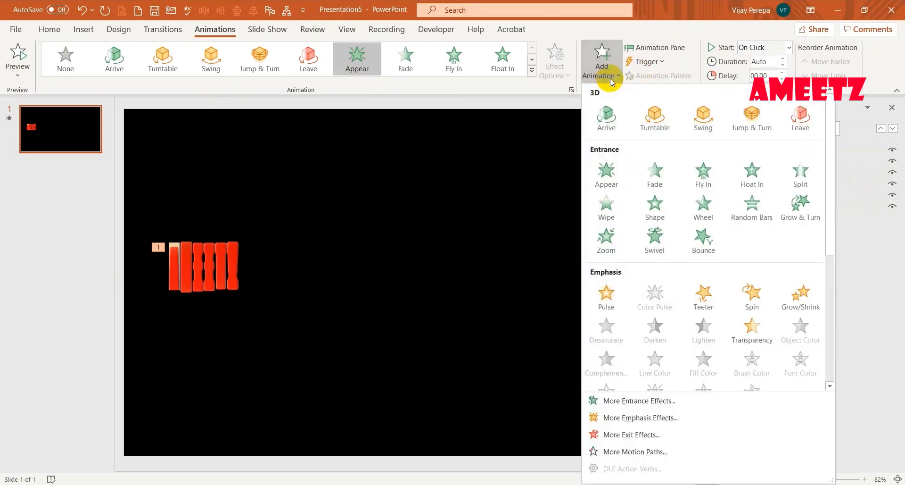
click(671, 126)
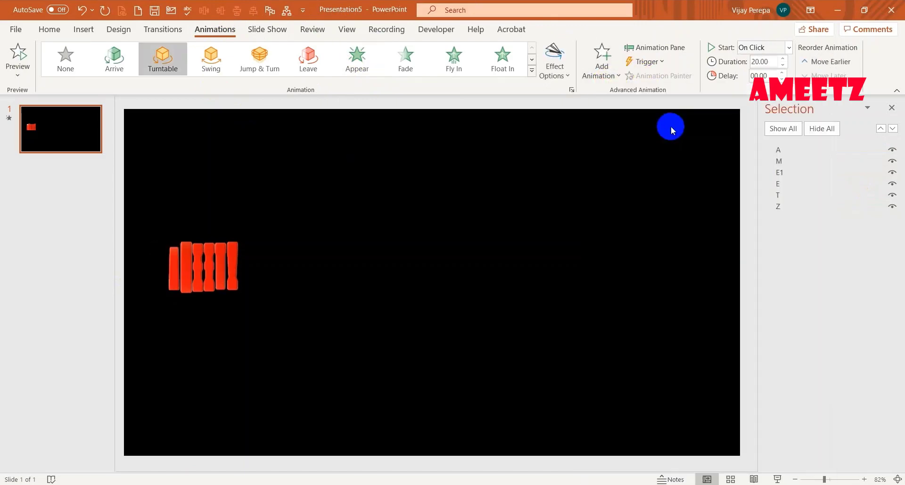
click(674, 47)
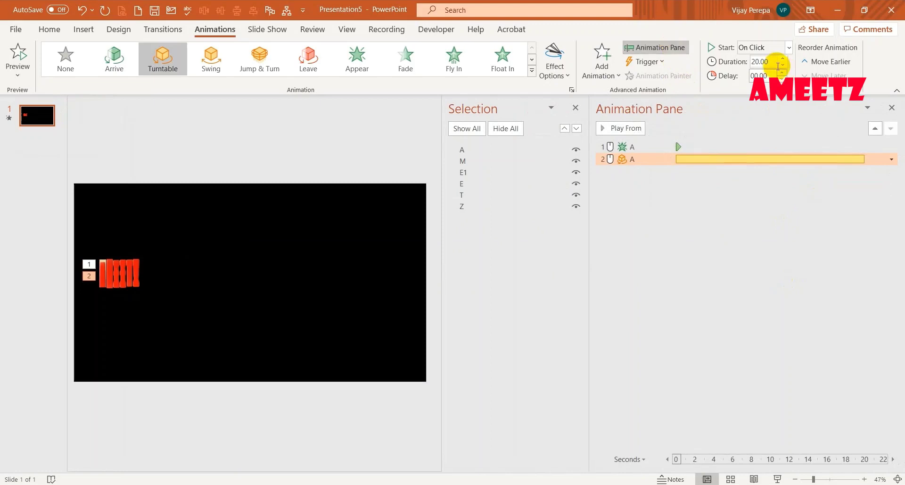
Set A's Turntable spin duration to 2 seconds
click(774, 65)
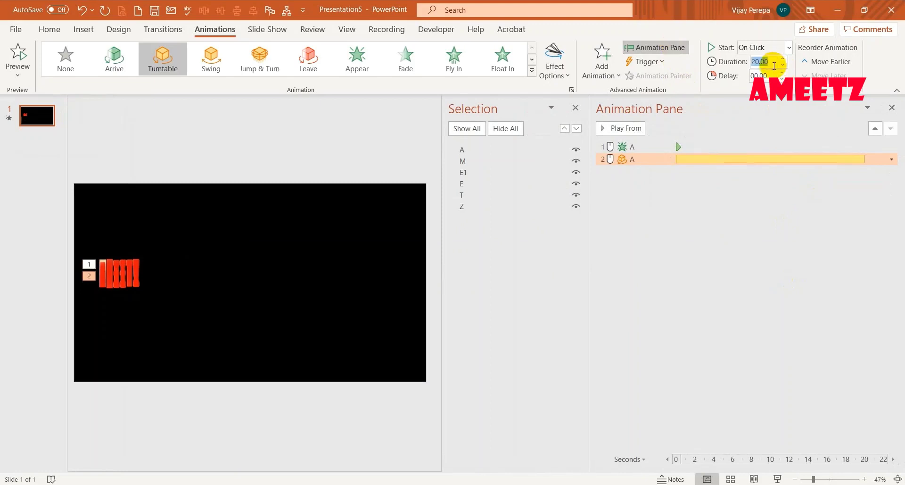
text(2)
key(Return)
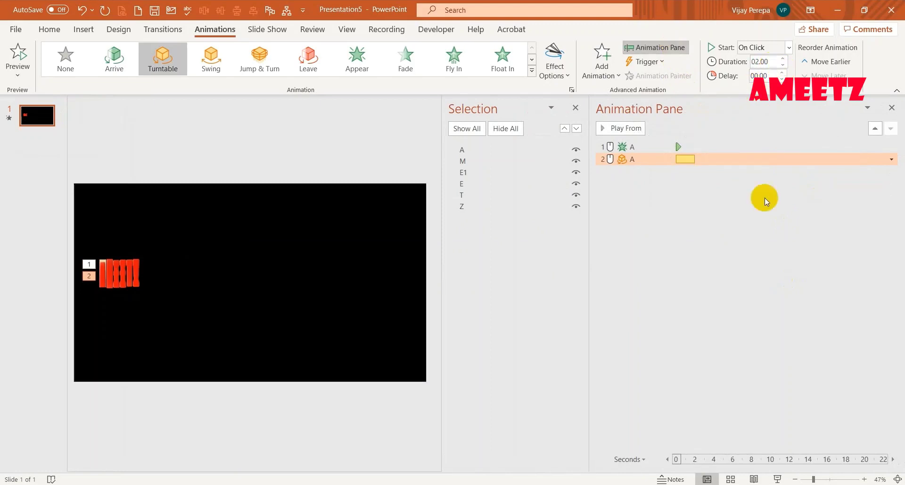
In the Turntable Effect Options, set the direction to Counterclockwise, keeping a full 360° spin
click(892, 158)
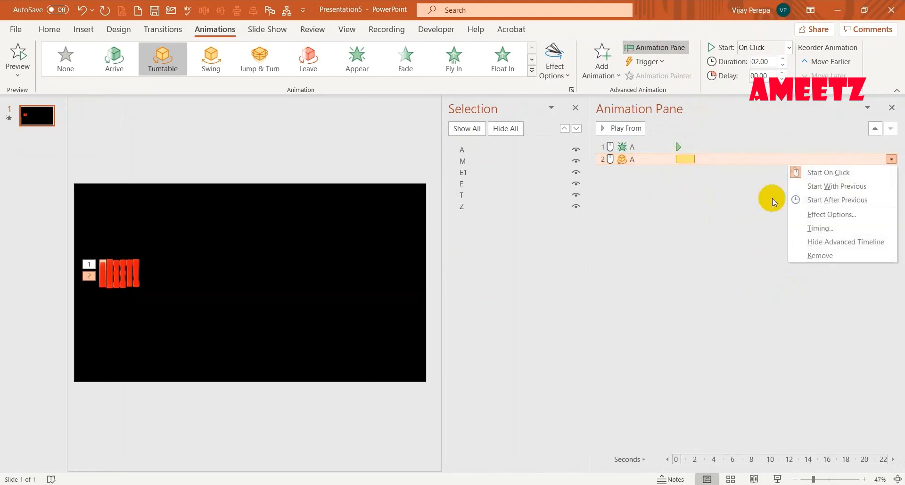
click(812, 218)
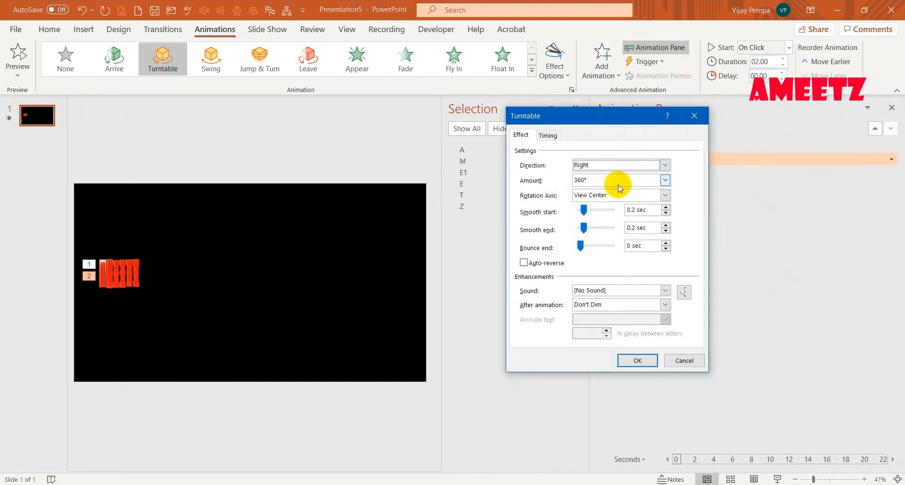
click(620, 182)
click(631, 166)
click(634, 165)
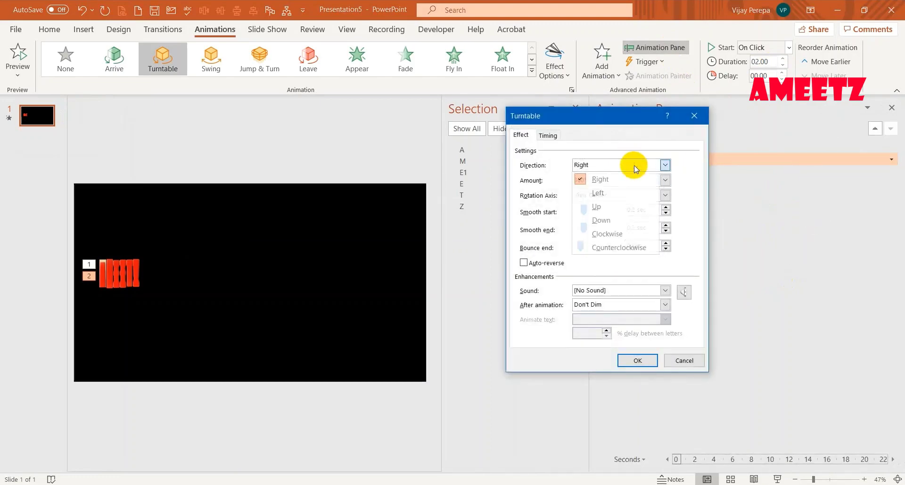
click(628, 246)
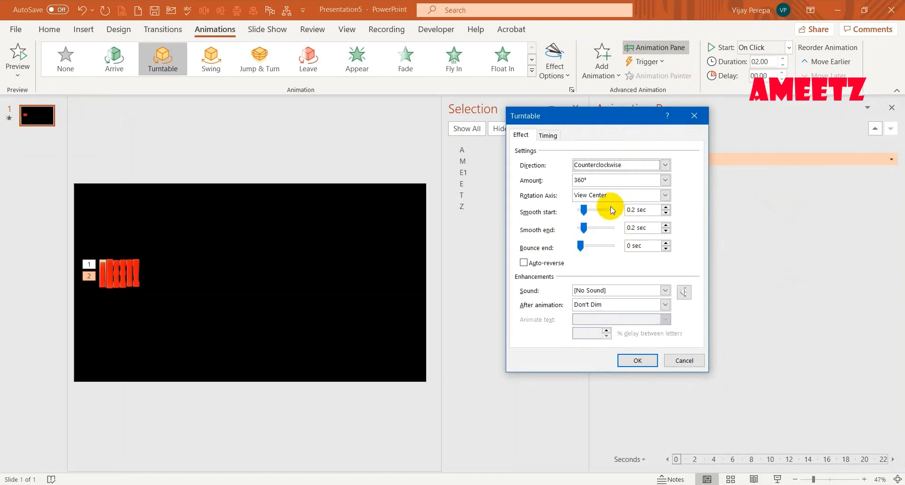
click(608, 181)
click(605, 247)
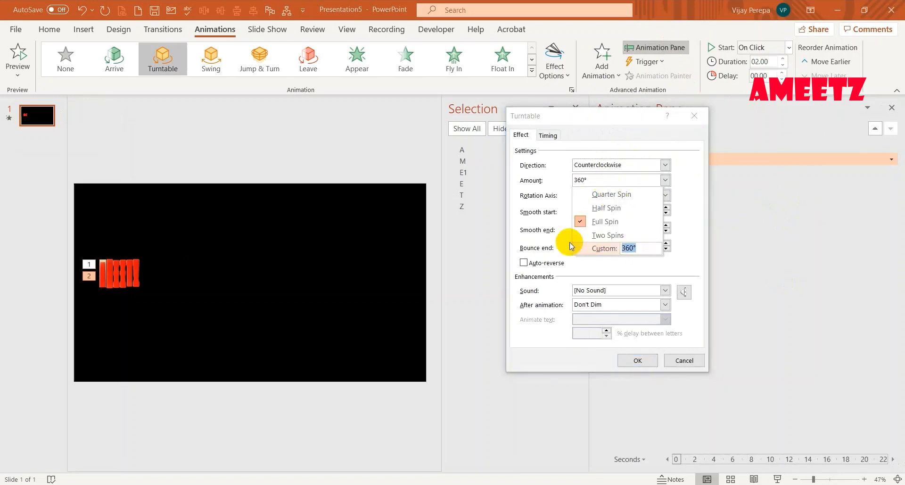
text(90)
click(670, 267)
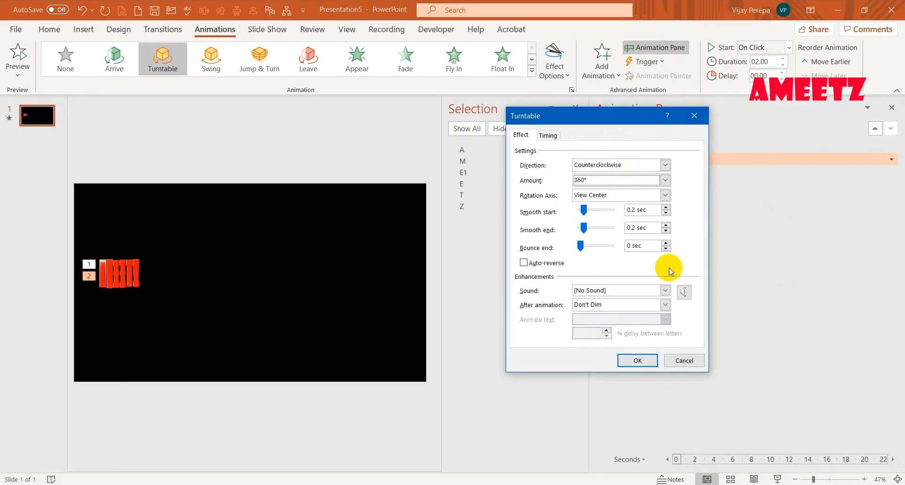
click(641, 361)
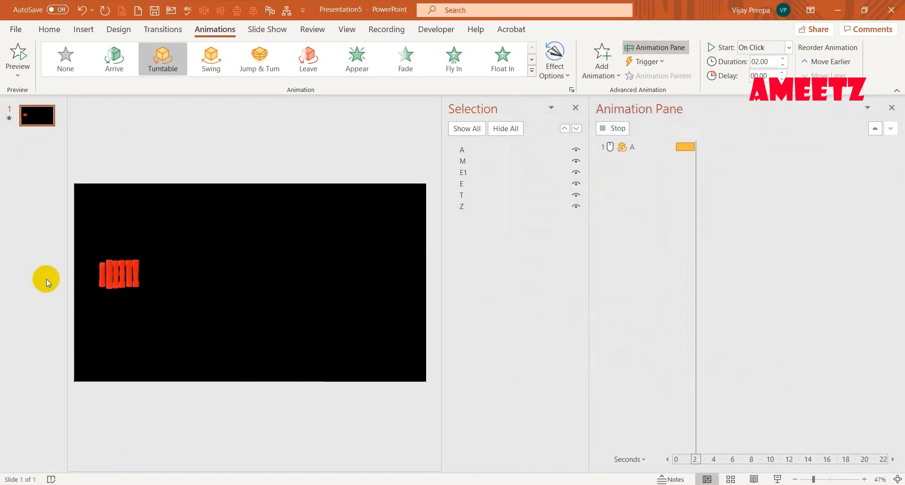
Make A's Turntable spin around the letter's own centre
click(563, 78)
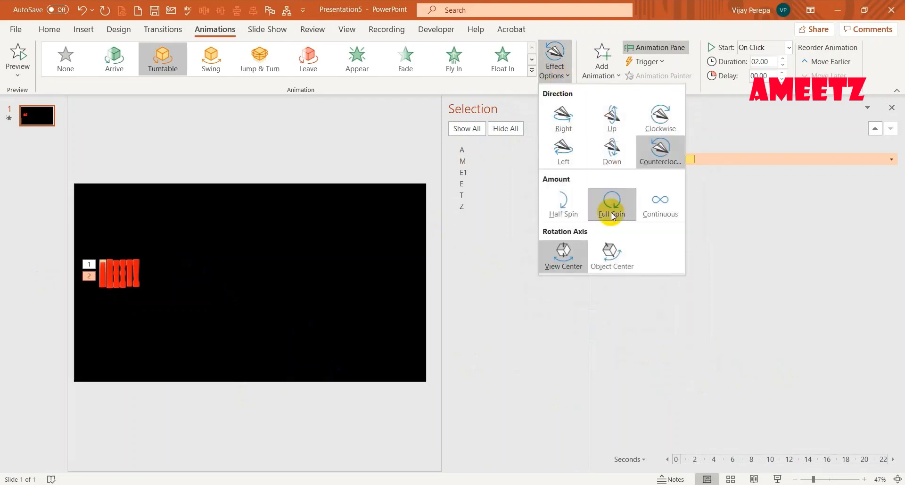
click(613, 255)
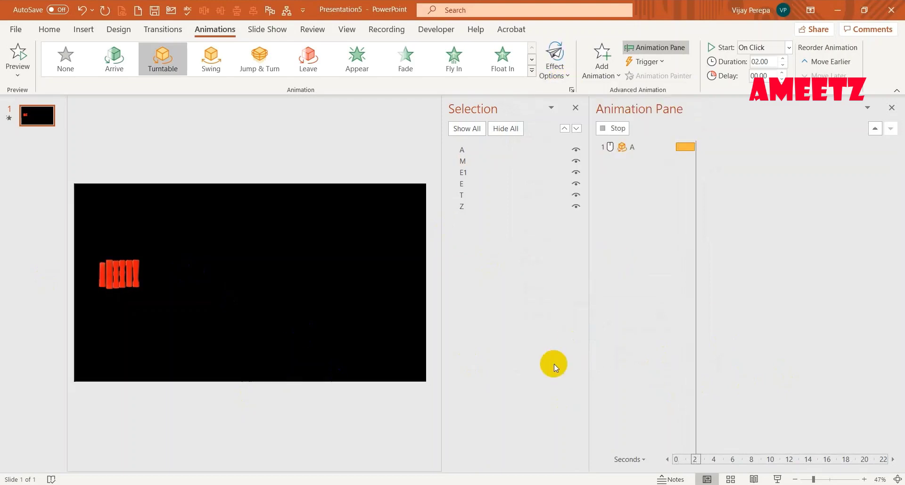
click(658, 150)
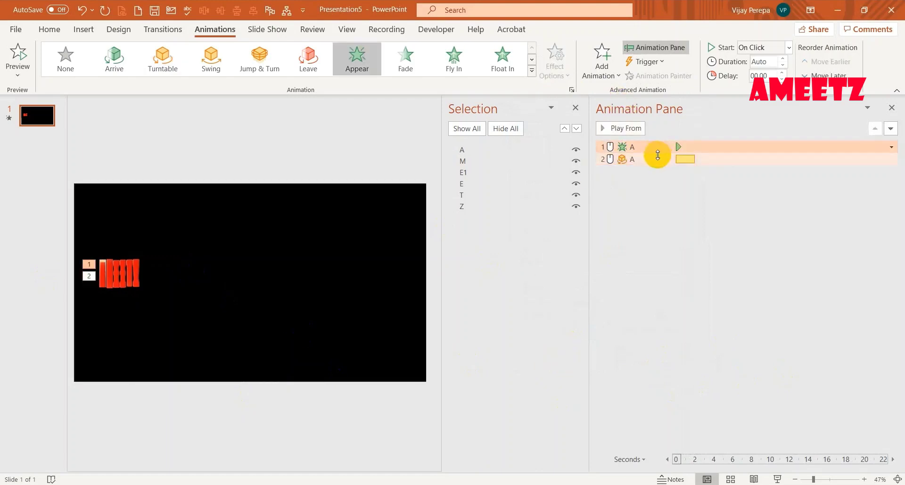
click(658, 158)
click(555, 59)
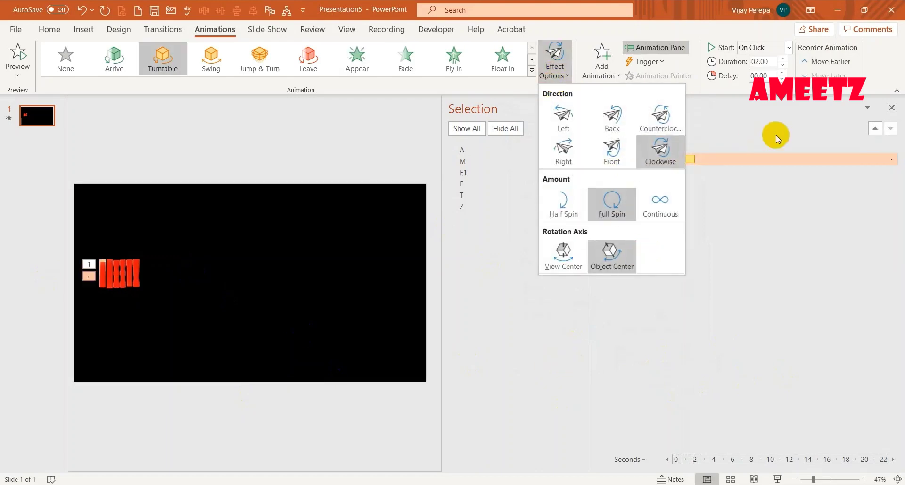
click(680, 169)
Set the Turntable to Counterclockwise with a custom 90° amount, then stop the preview
right_click(649, 155)
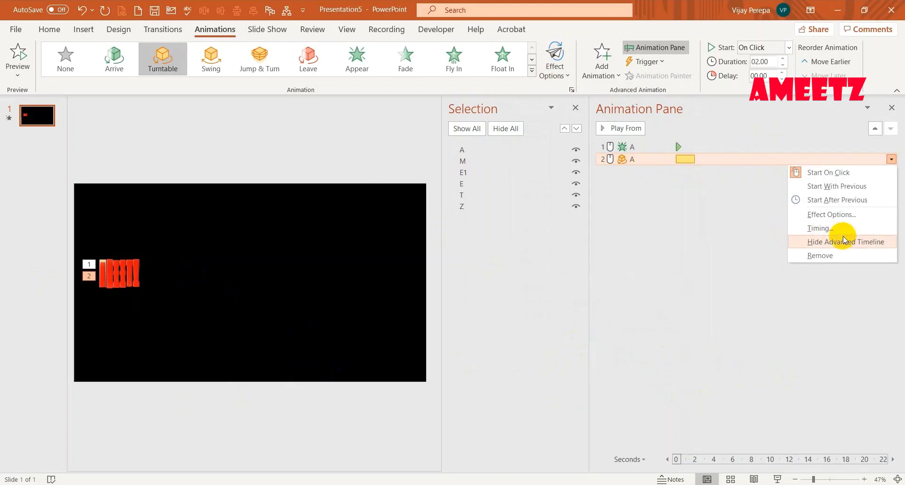
click(839, 218)
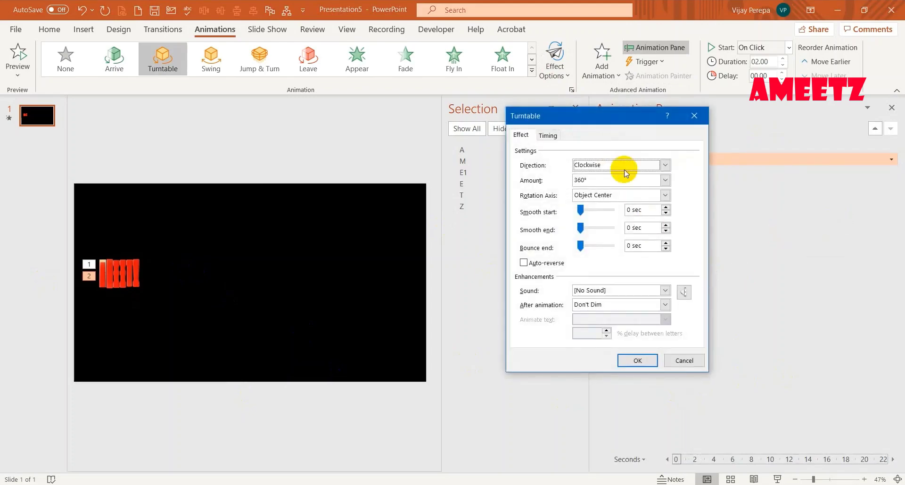
click(617, 176)
click(622, 164)
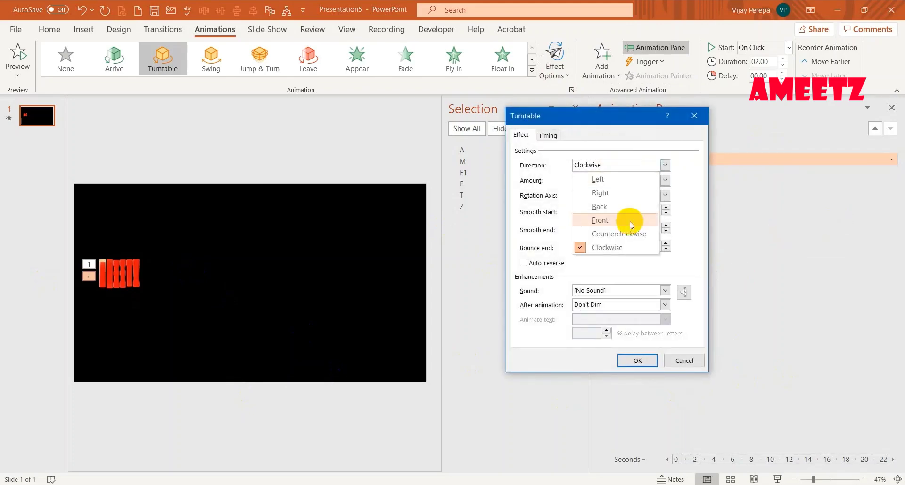
click(629, 232)
click(646, 182)
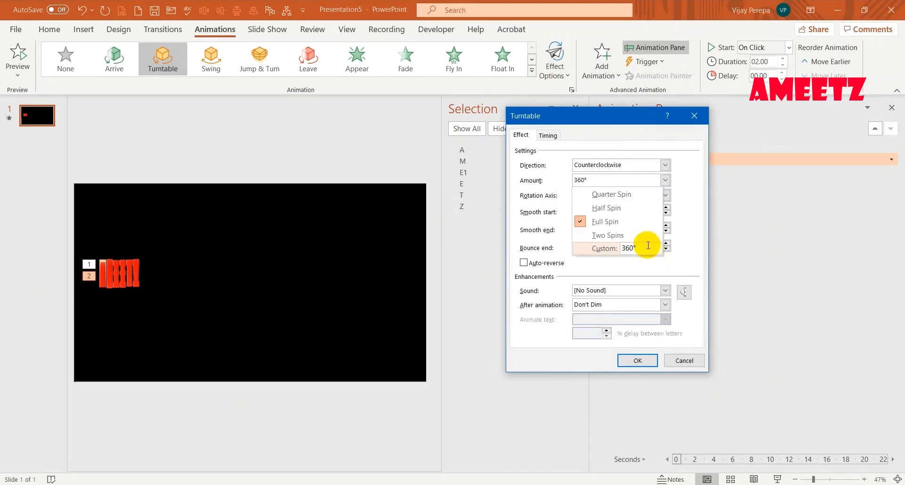
drag(648, 245, 565, 243)
text(90)
key(Return)
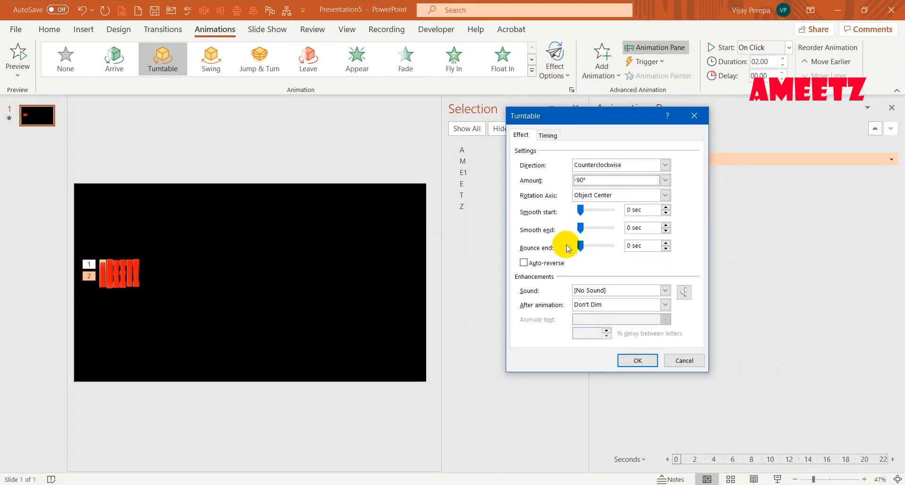
click(646, 362)
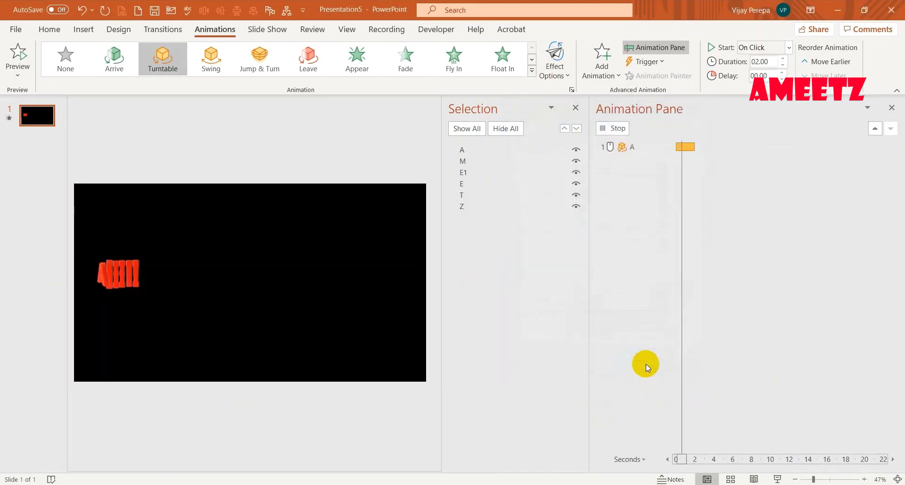
click(395, 357)
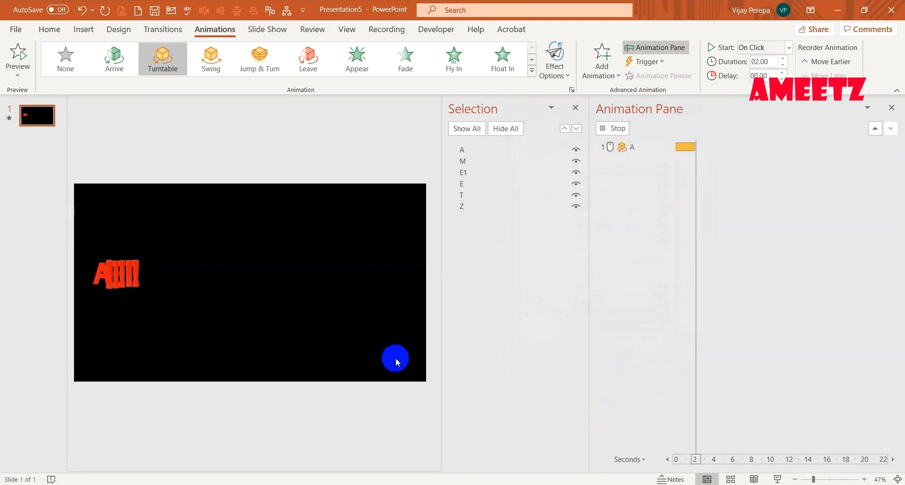
click(383, 357)
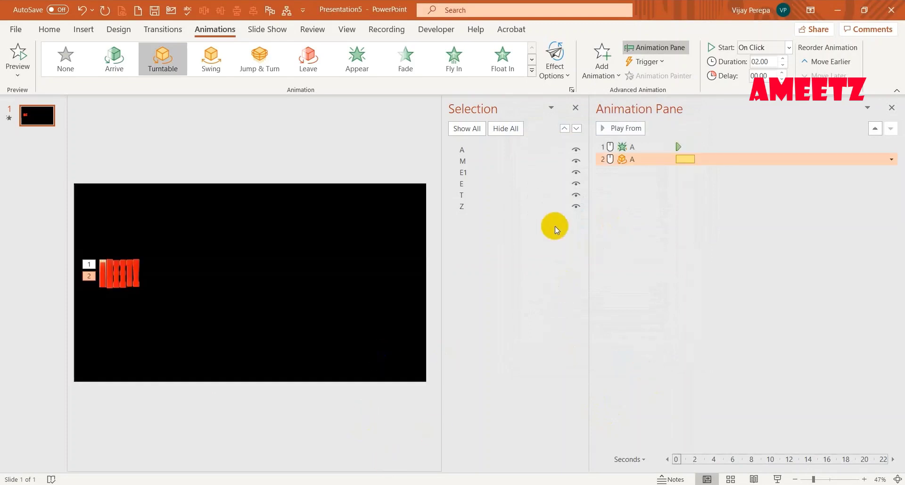
Hide the letters M, E1, E, T and Z in the Selection pane
click(577, 161)
click(577, 177)
click(577, 184)
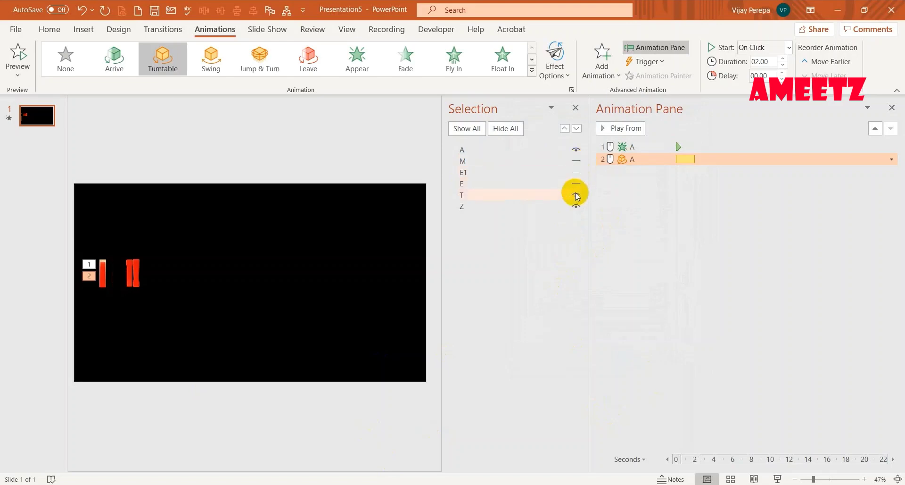
click(576, 194)
click(576, 205)
Run the slide show to check A's appear-and-spin animation, then exit
click(778, 478)
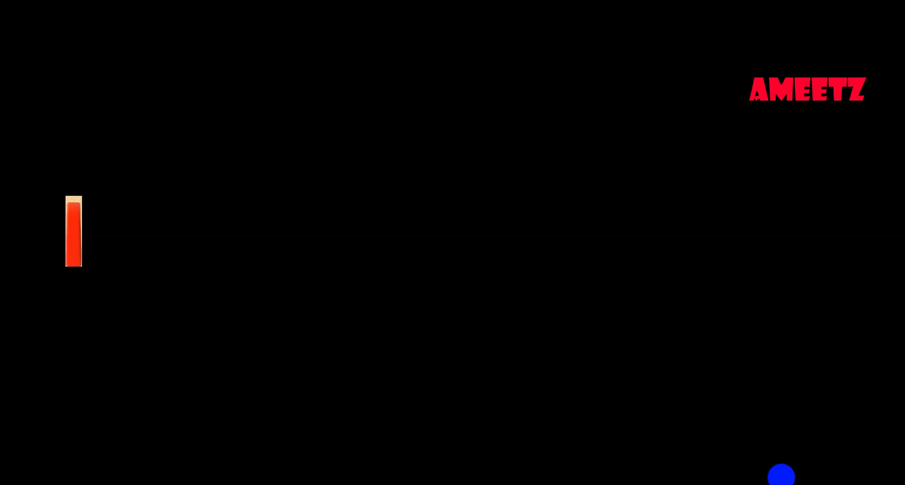
click(782, 474)
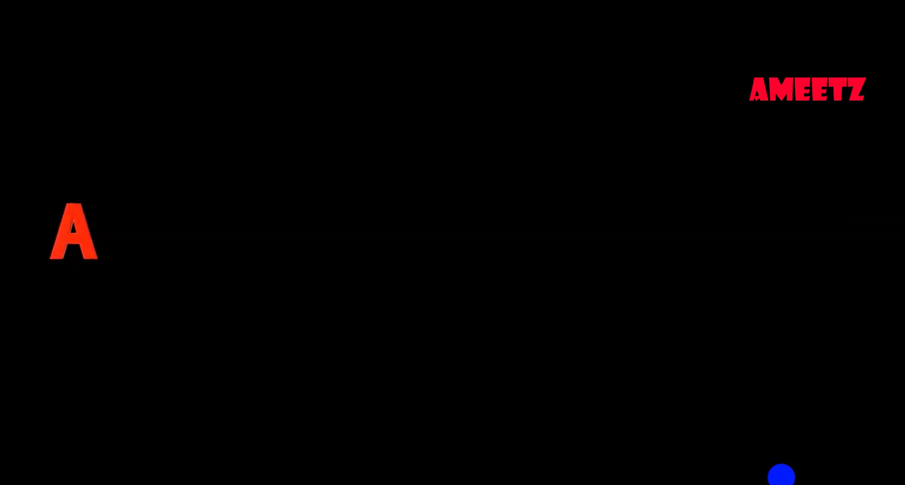
key(Escape)
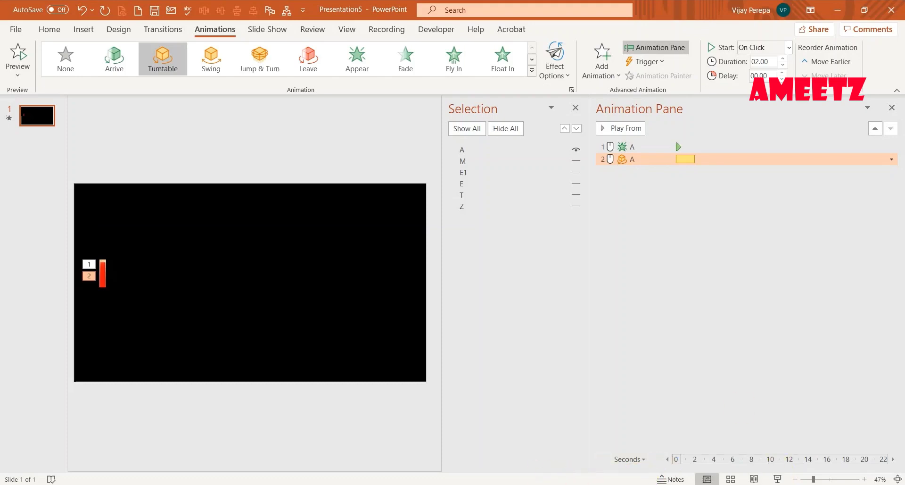
Copy A's Appear and Turntable animations onto M with Animation Painter
click(717, 259)
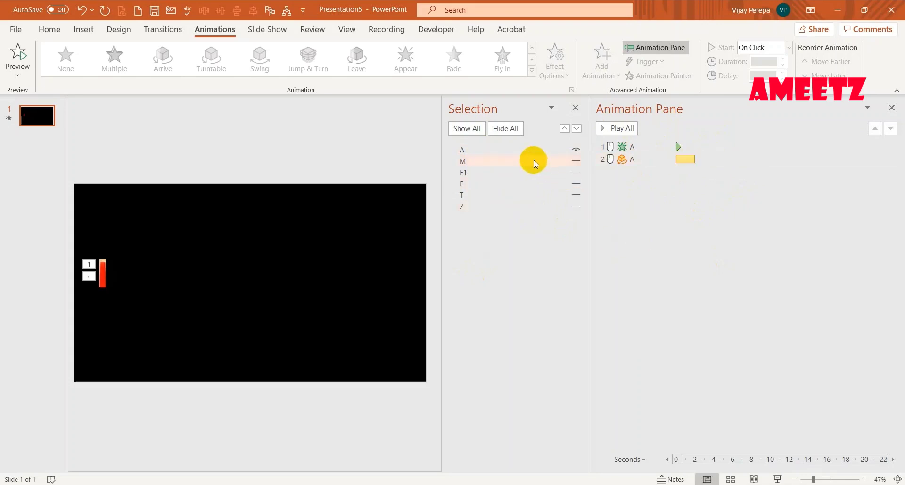
click(525, 151)
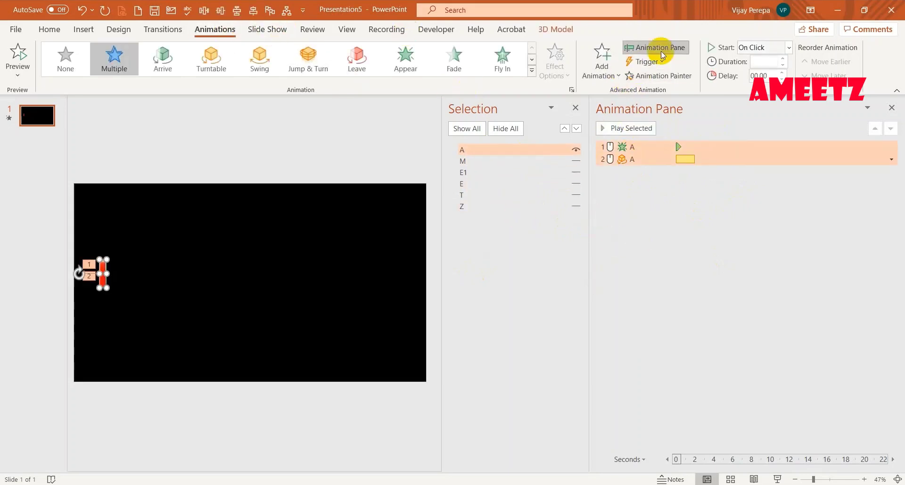
click(664, 76)
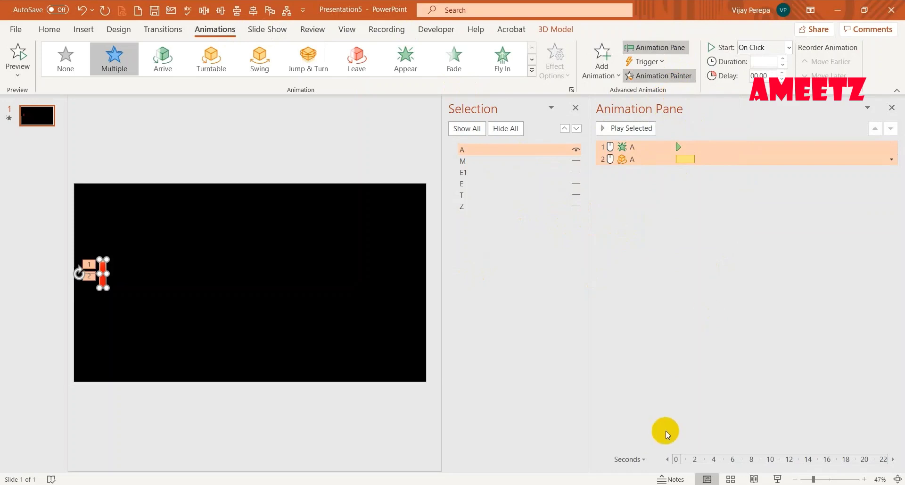
click(123, 274)
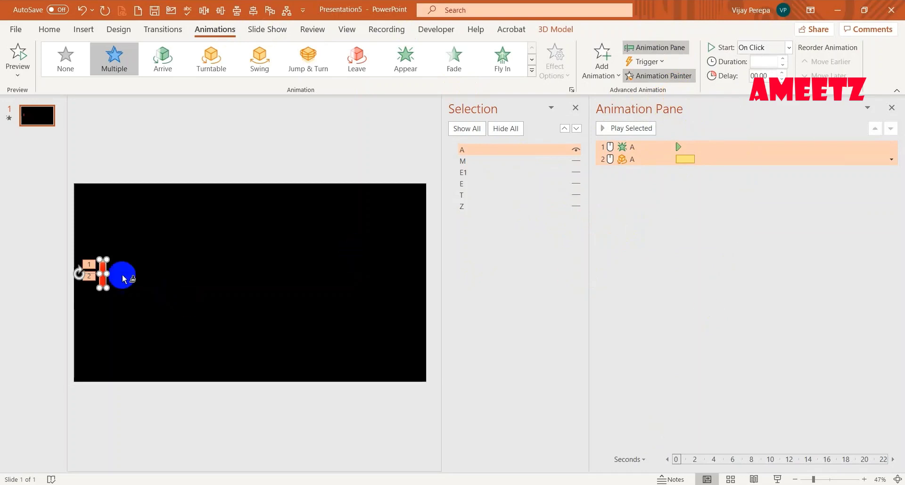
click(529, 161)
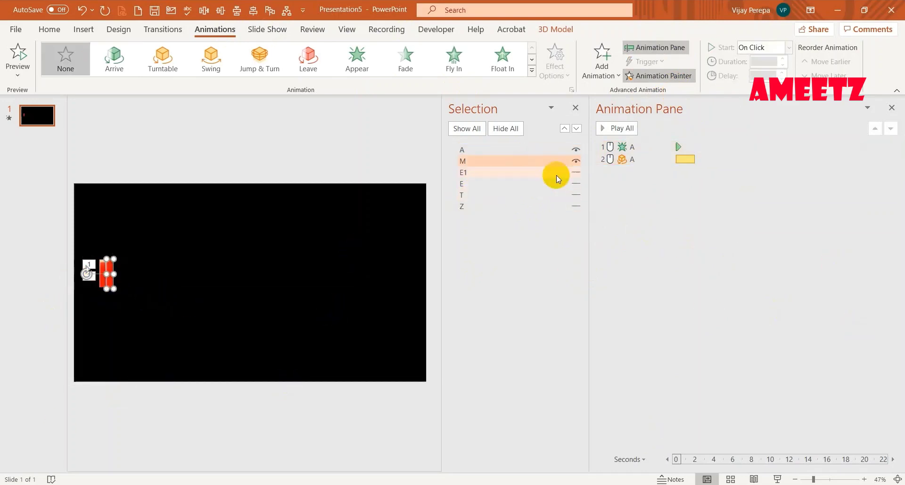
click(110, 271)
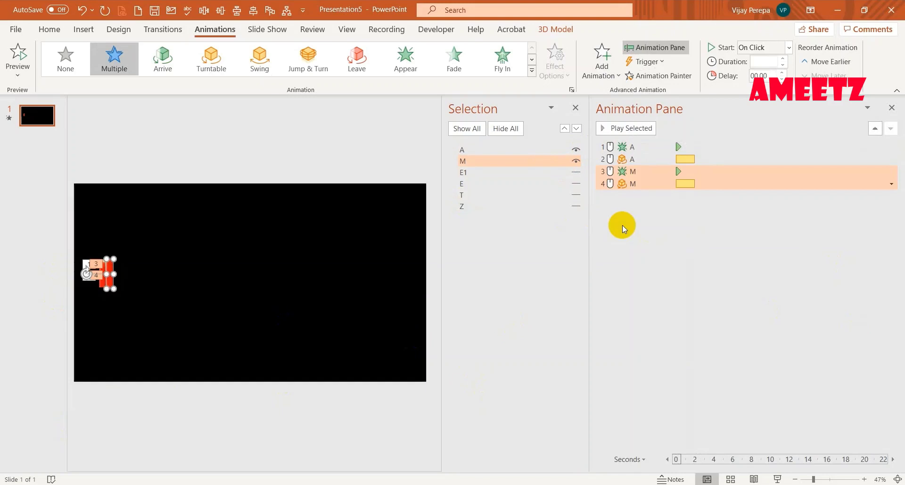
Unhide E1 and E and paint the same animations onto each
click(679, 75)
click(482, 174)
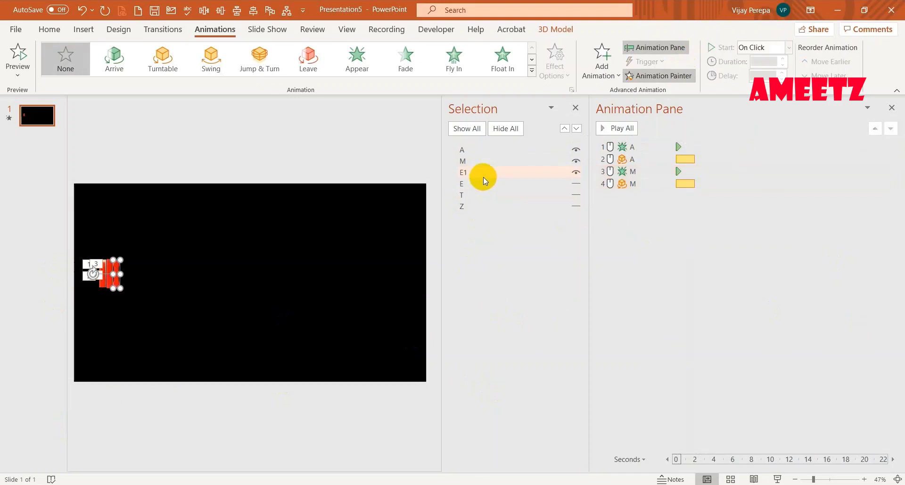
click(119, 269)
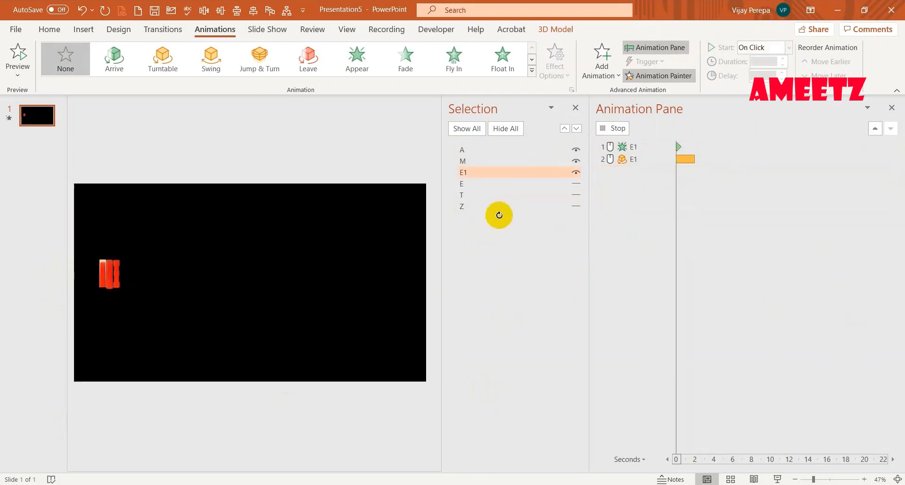
click(653, 76)
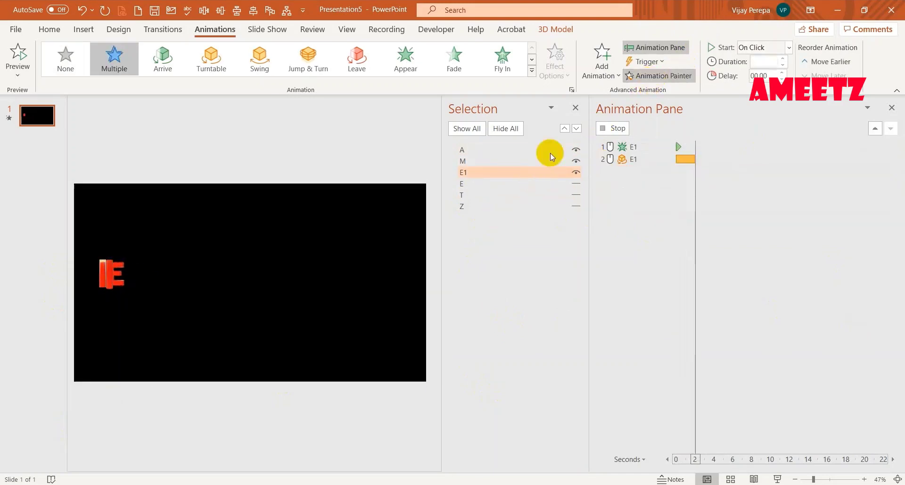
click(476, 184)
click(127, 285)
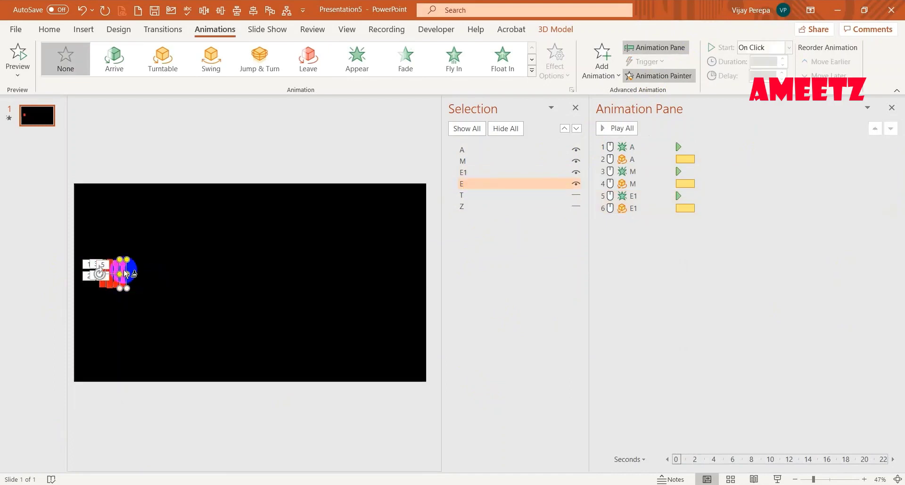
click(123, 269)
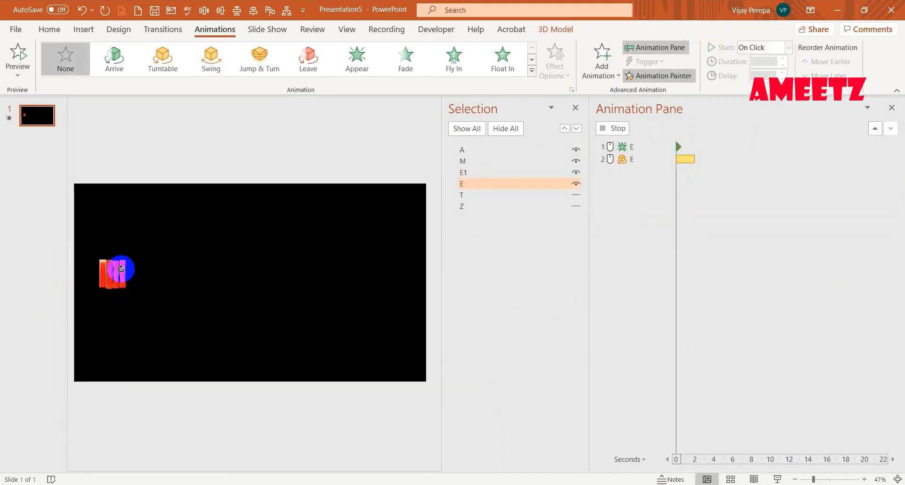
Unhide T and Z and paint the same animations onto each
click(647, 84)
click(479, 198)
click(146, 272)
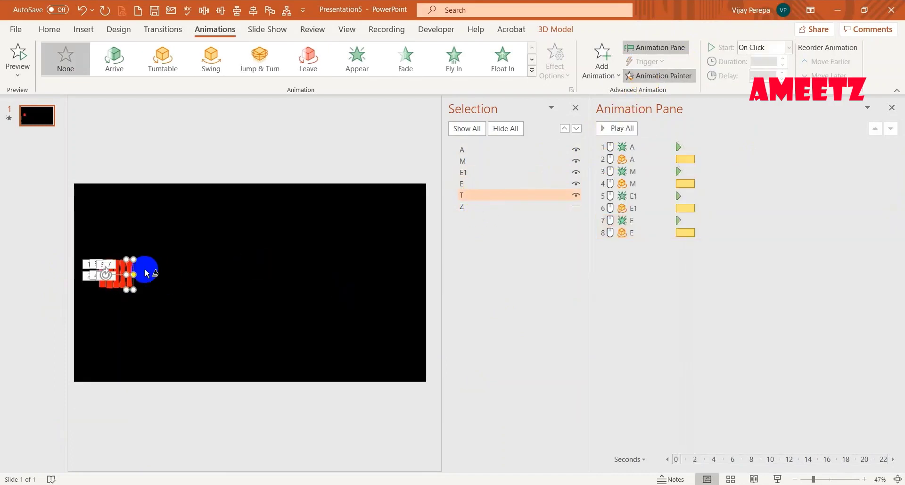
click(129, 269)
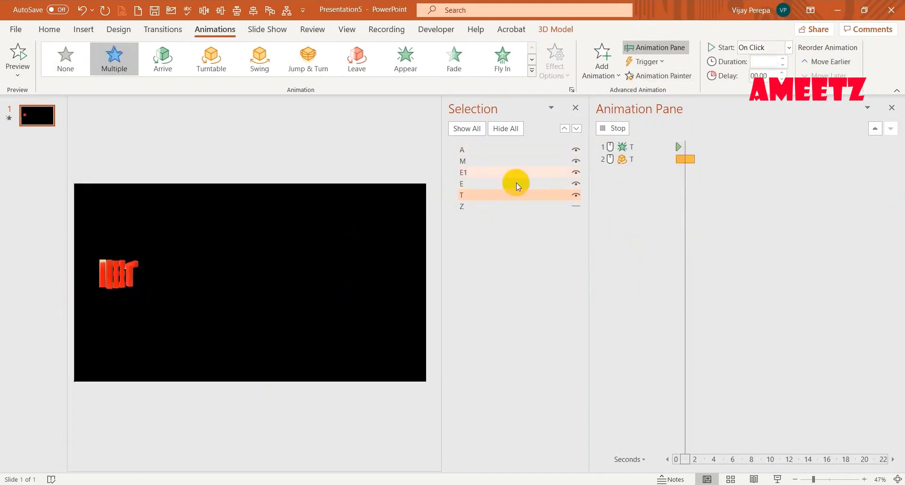
click(651, 76)
click(486, 207)
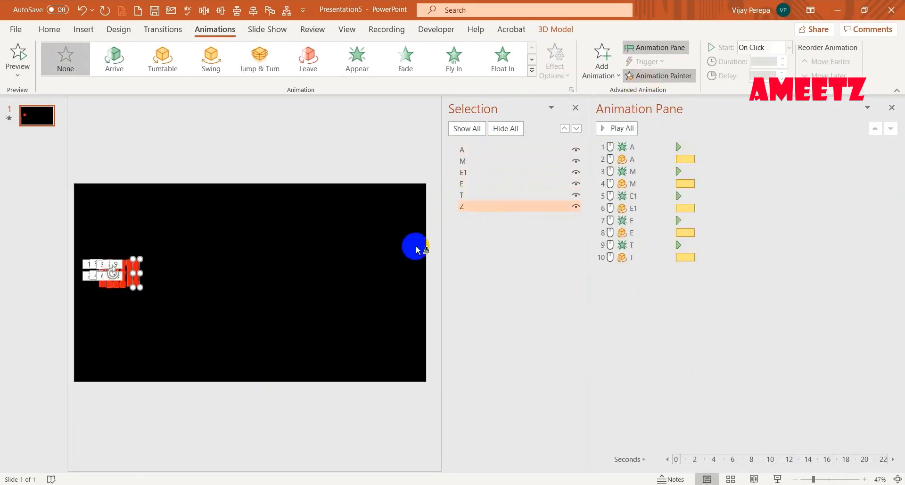
click(147, 272)
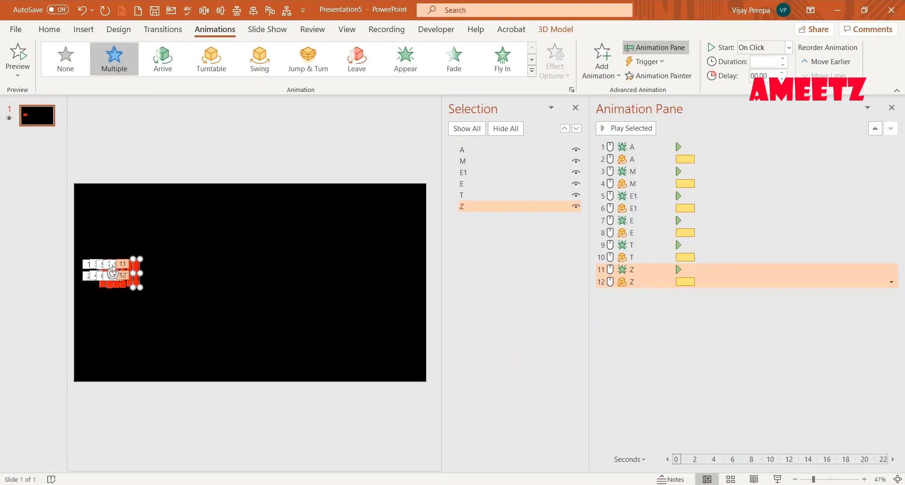
Select the Appear effects of A, M, E1, E, T and Z and change them all to Fade
click(520, 339)
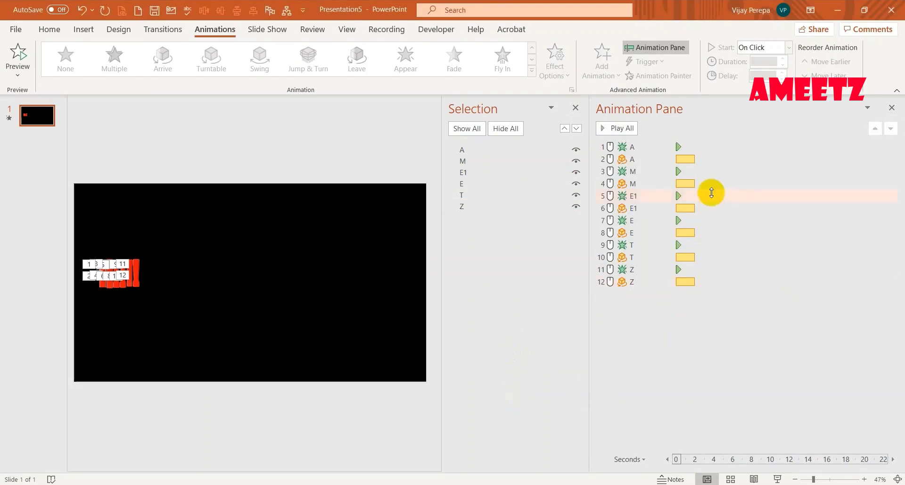
click(642, 147)
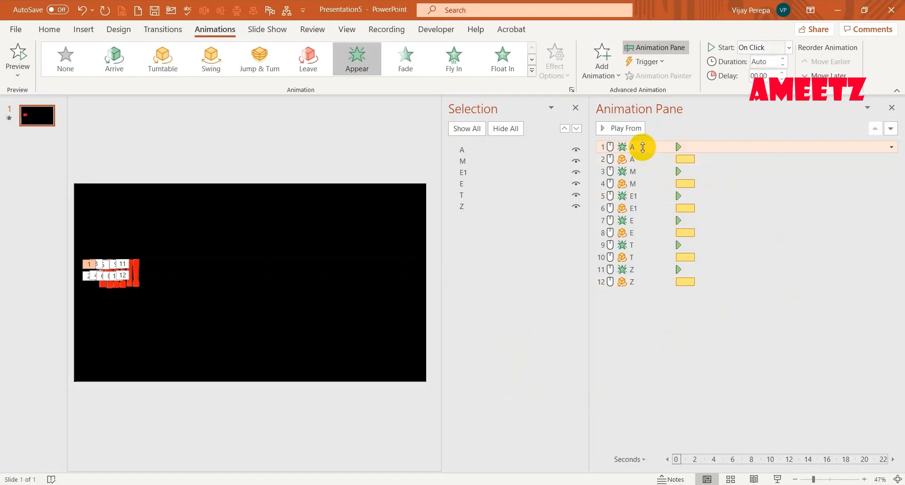
ctrl+click(633, 171)
ctrl+click(637, 196)
ctrl+click(635, 220)
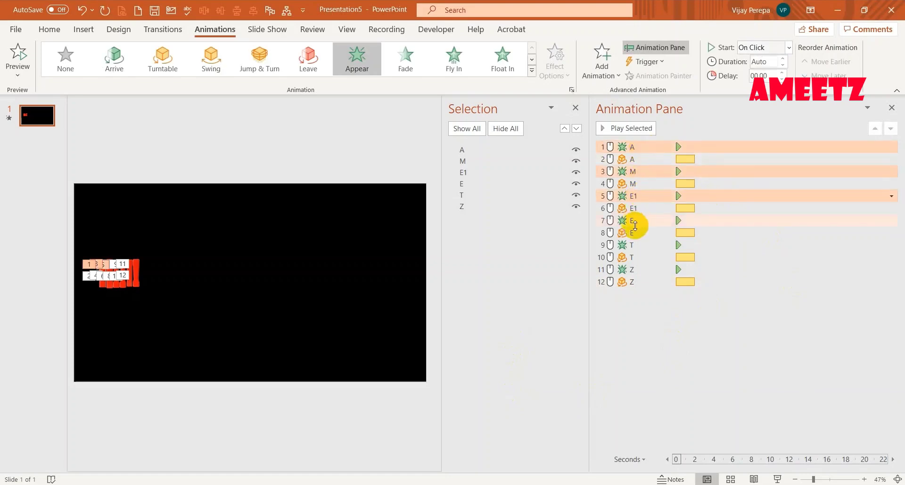
ctrl+click(638, 245)
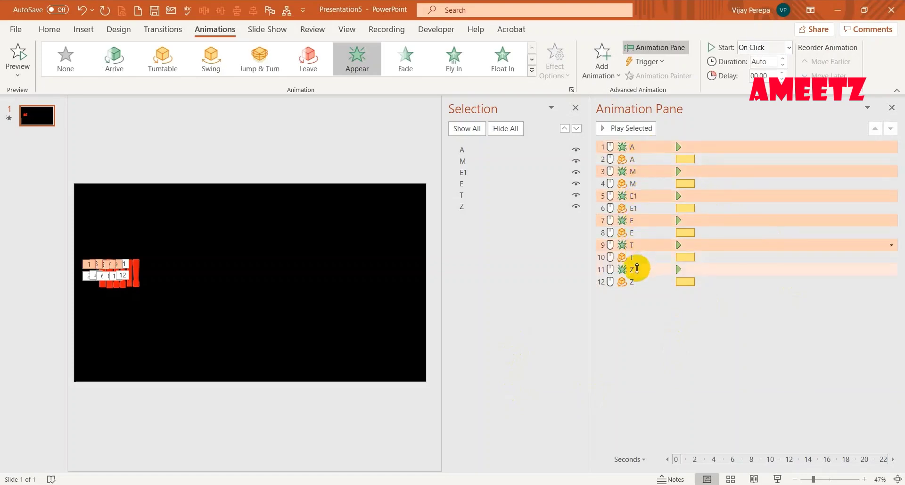
ctrl+click(636, 270)
click(398, 64)
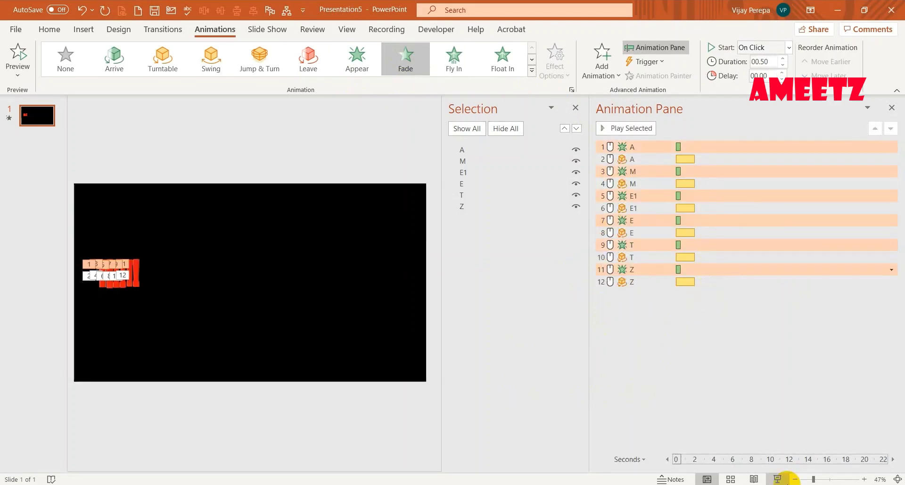
Set the Fade duration to 2 seconds (Medium) in Timing, then preview the slide show
right_click(652, 144)
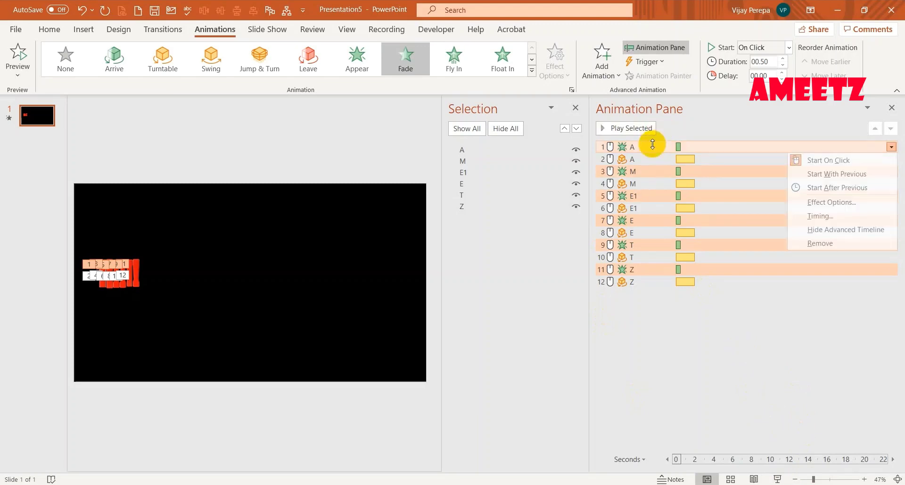
click(842, 216)
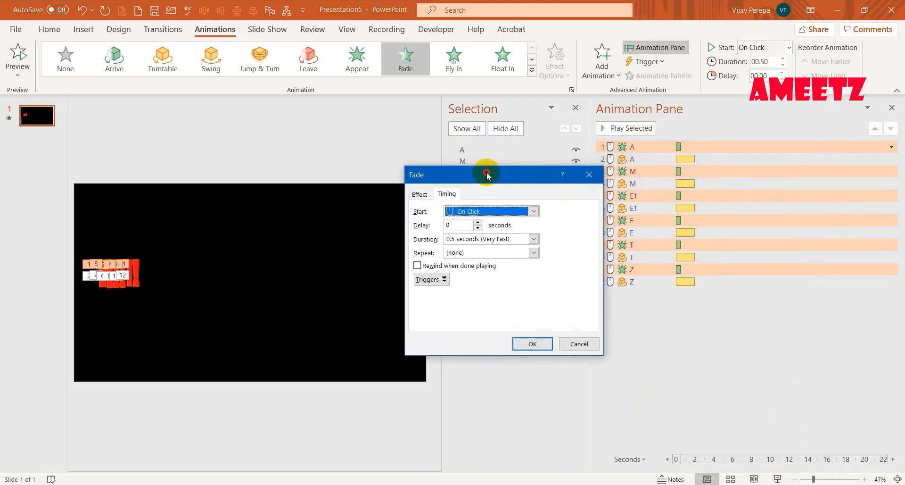
drag(590, 152, 454, 174)
click(502, 241)
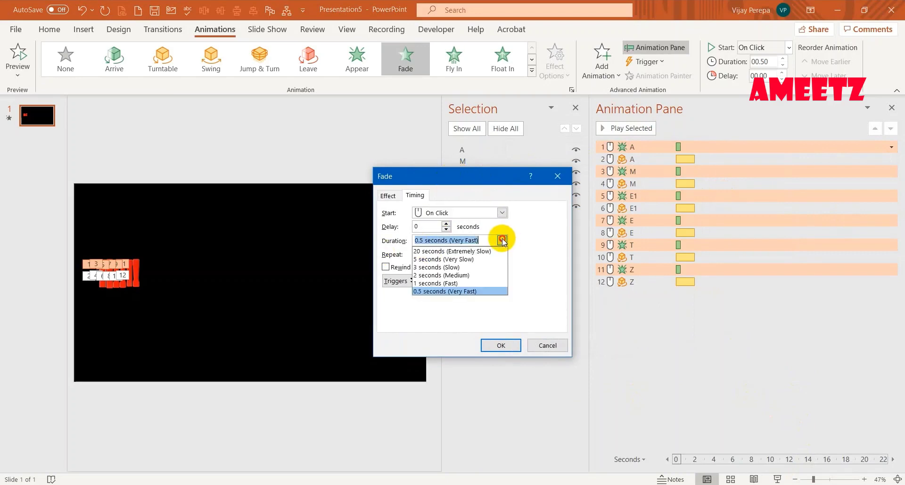
click(473, 277)
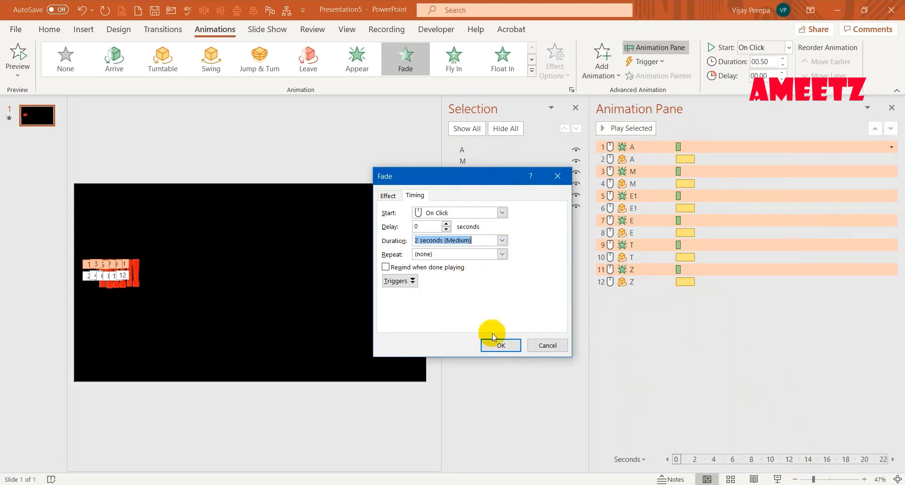
click(498, 346)
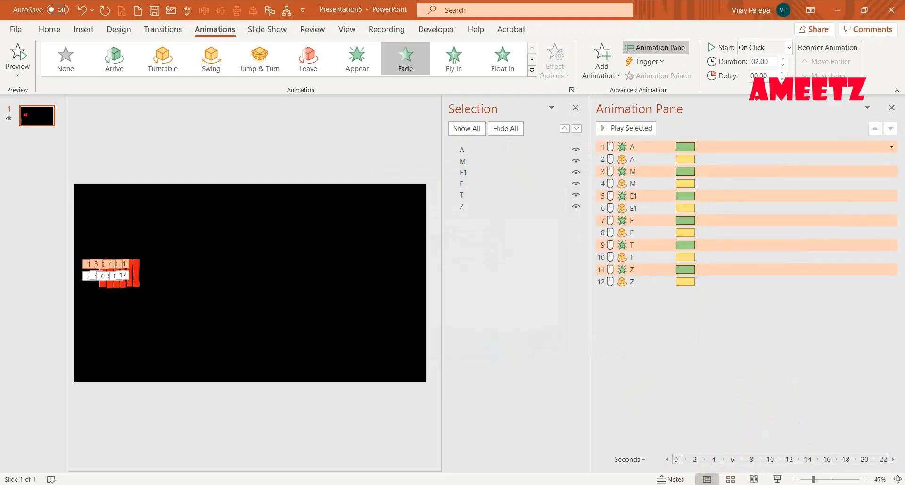
click(777, 478)
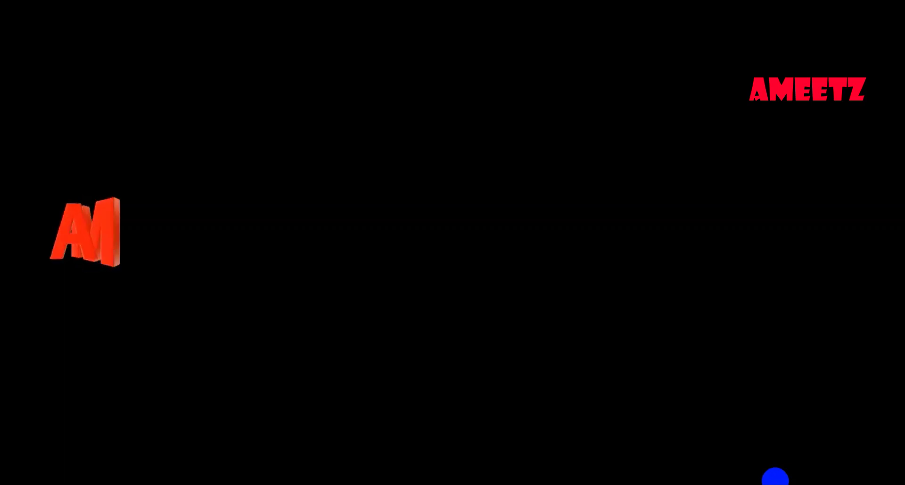
key(Escape)
click(688, 431)
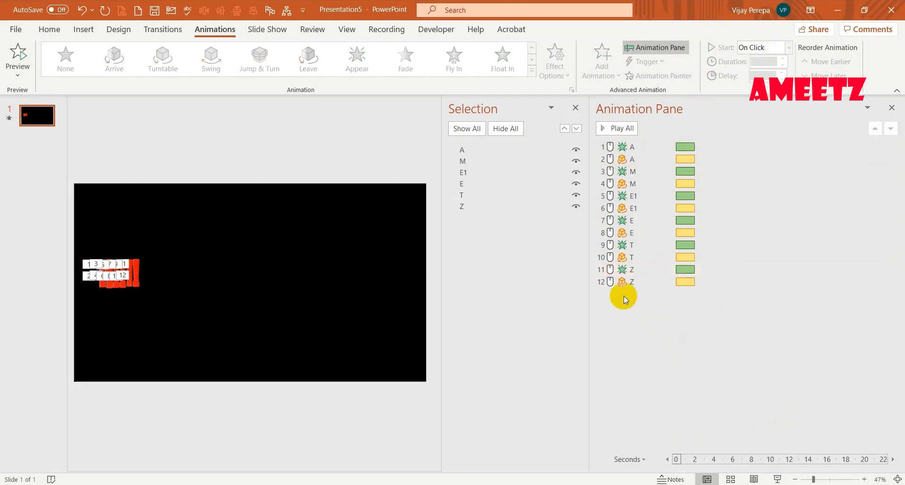
Set A's Turntable to start With Previous and M's Fade to start After Previous
click(628, 159)
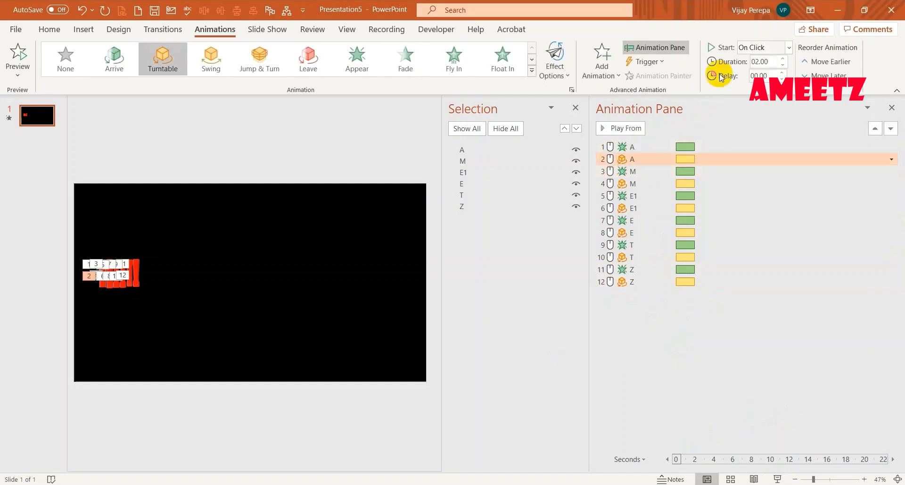
click(789, 48)
click(768, 71)
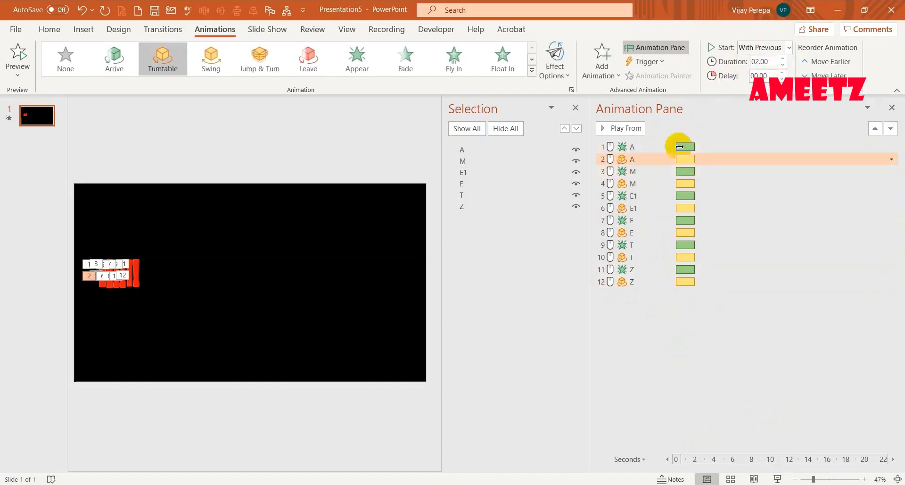
click(627, 171)
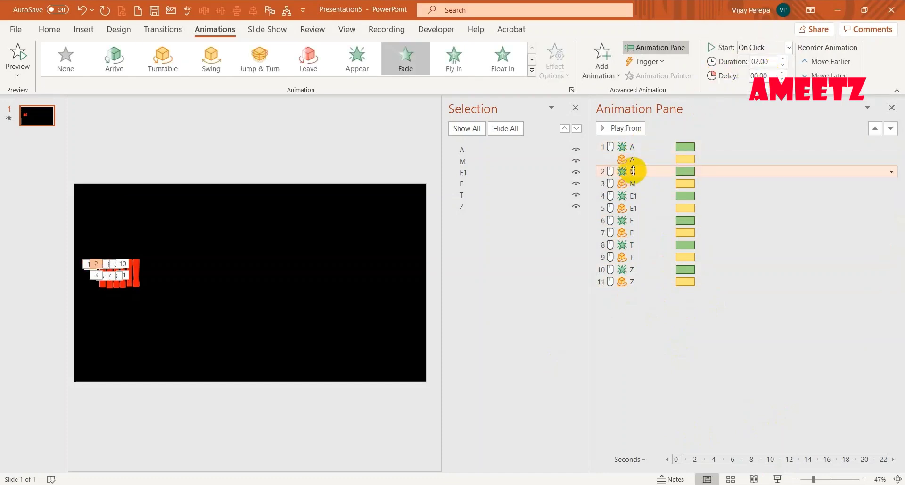
click(784, 47)
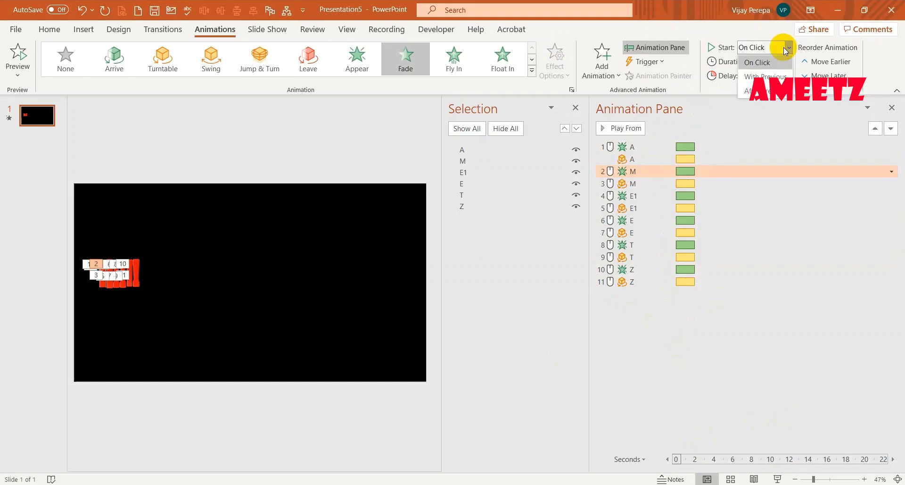
click(771, 91)
click(632, 196)
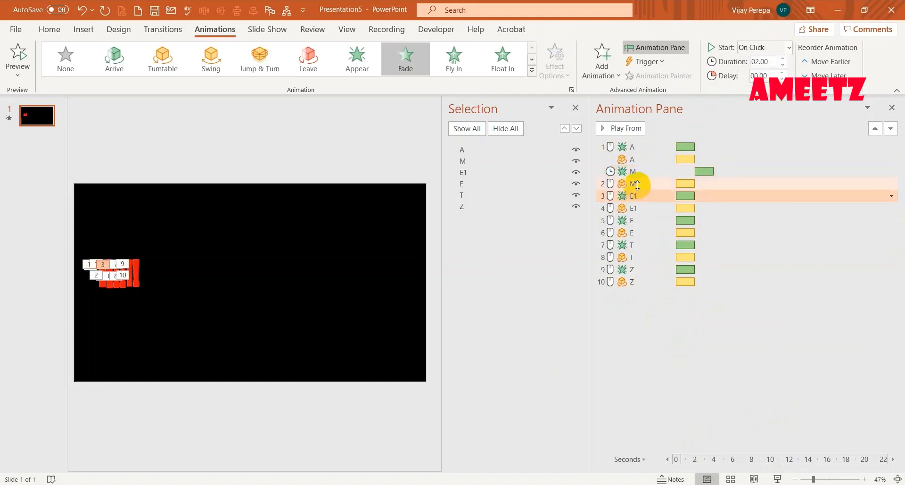
click(636, 184)
click(788, 47)
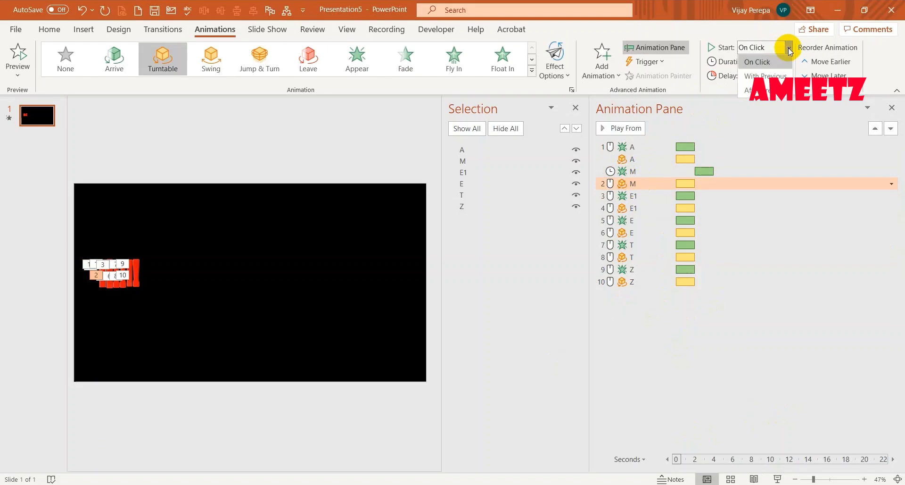
click(808, 282)
click(636, 183)
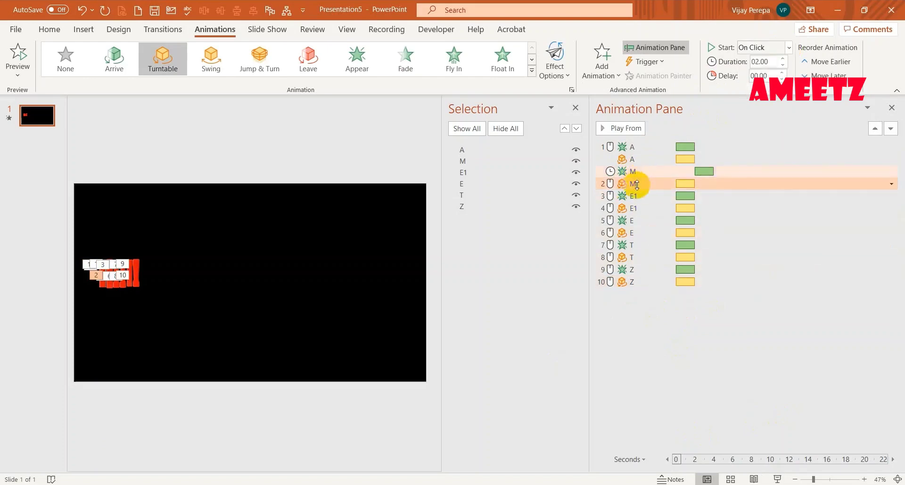
Set the E1, E, T and Z fades to start After Previous
click(638, 196)
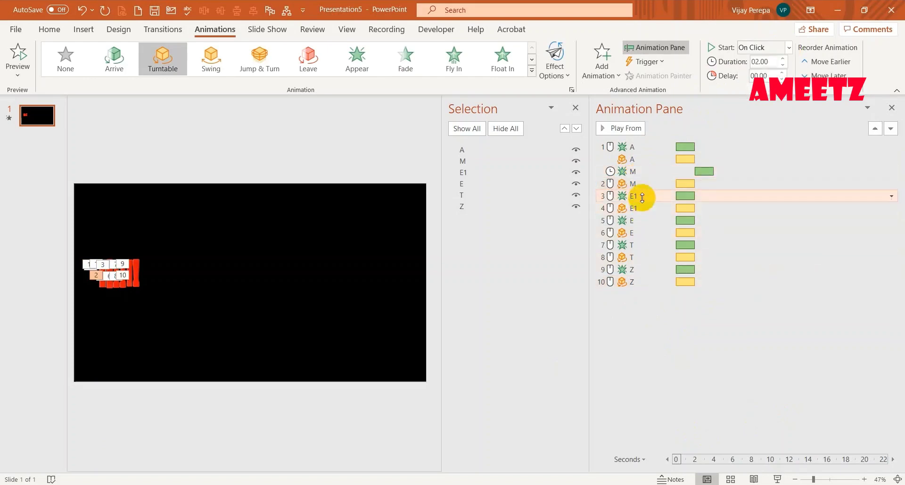
ctrl+click(639, 221)
ctrl+click(639, 245)
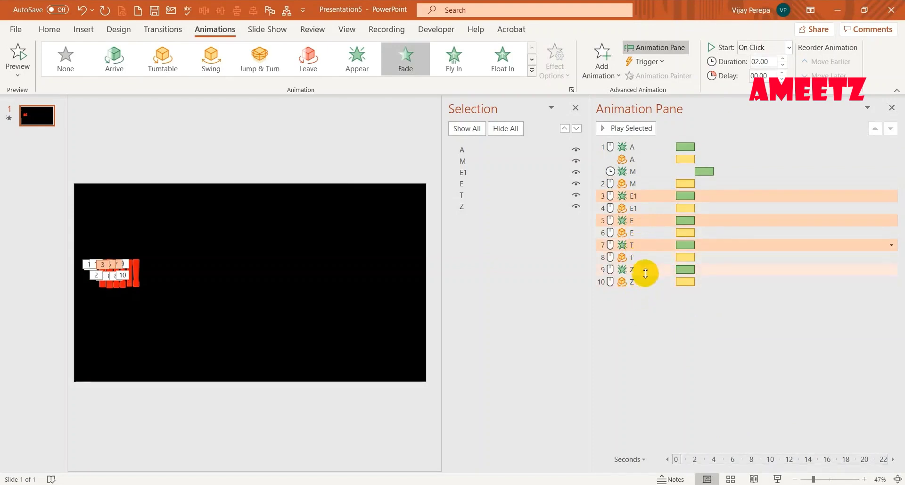
ctrl+click(645, 269)
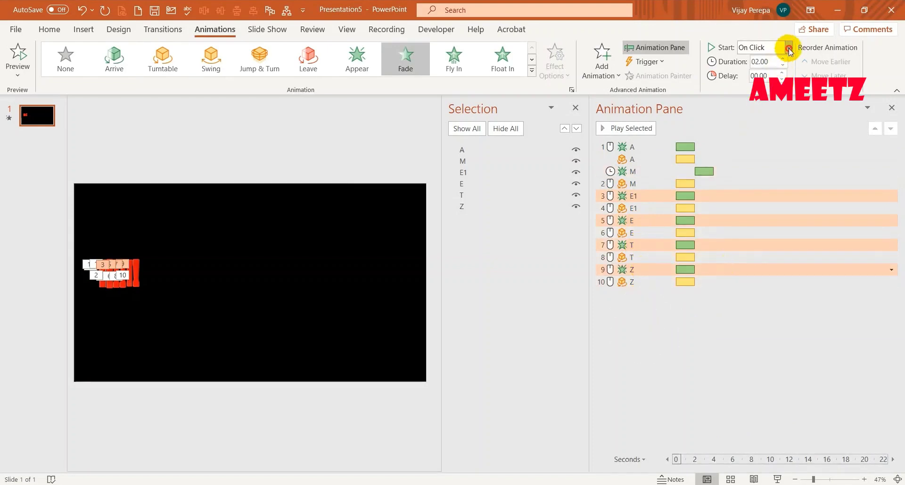
click(790, 47)
click(776, 97)
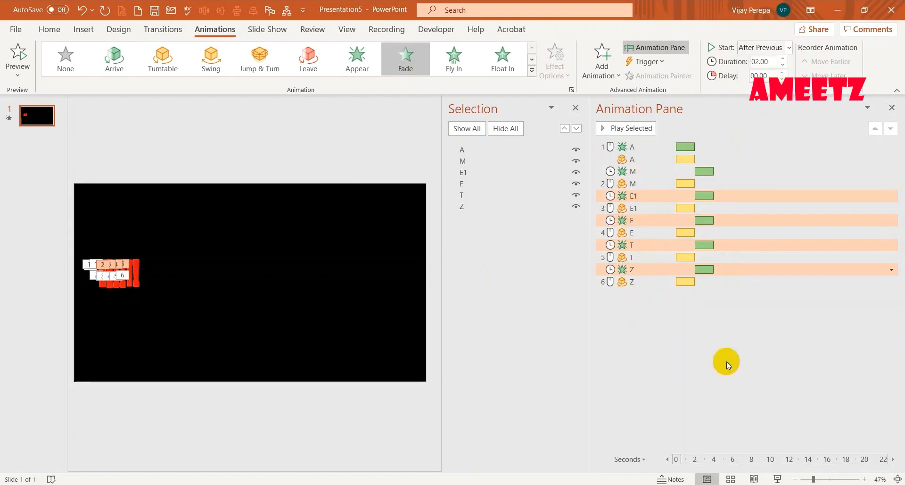
Set the M, E1, E, T and Z spins to start With Previous, then play the slide show
click(634, 184)
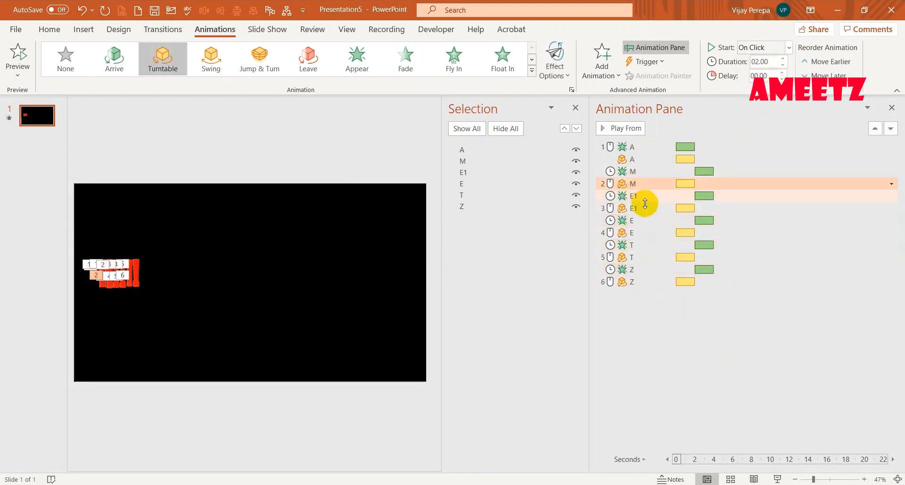
ctrl+click(635, 208)
ctrl+click(633, 232)
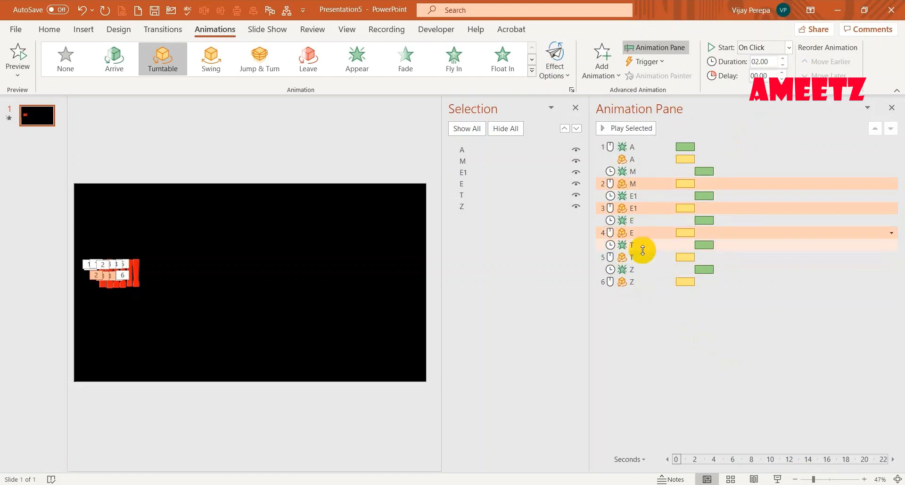
ctrl+click(635, 257)
ctrl+click(640, 282)
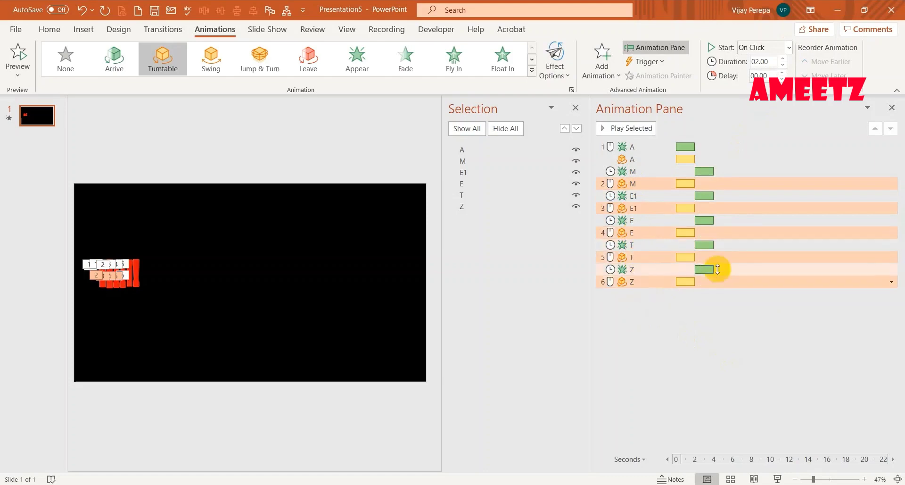
click(789, 47)
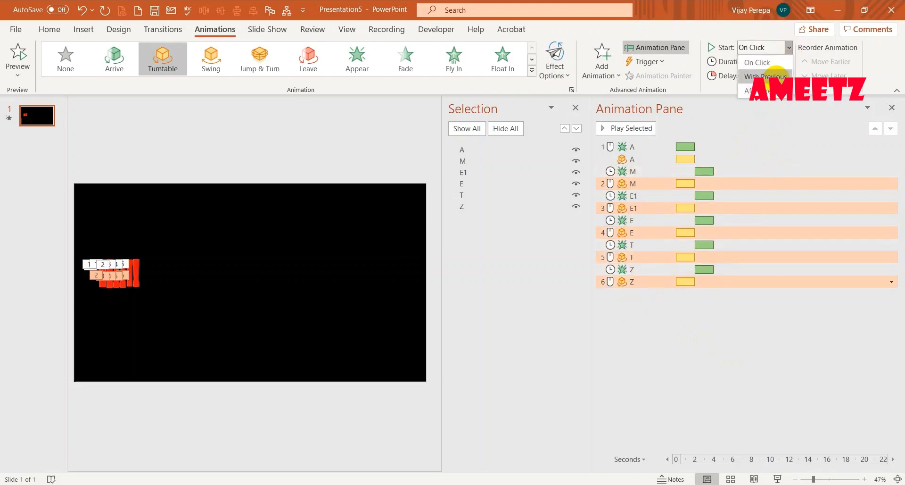
click(766, 77)
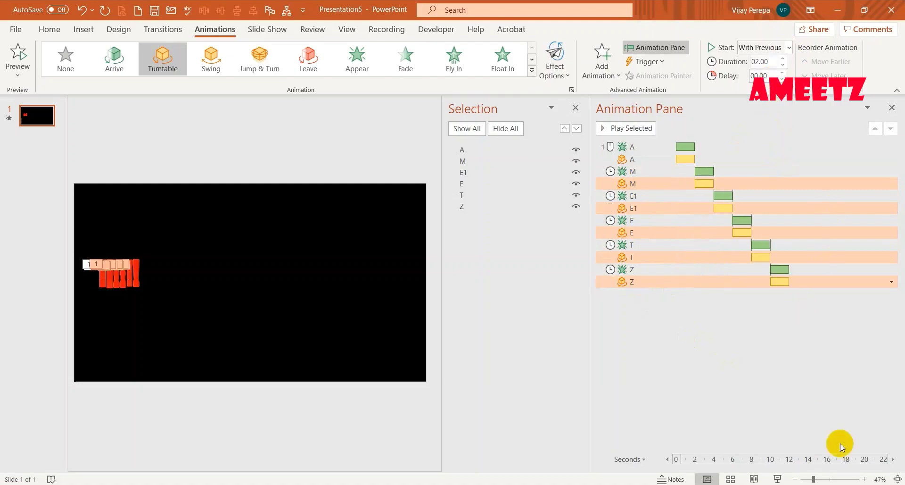
click(777, 479)
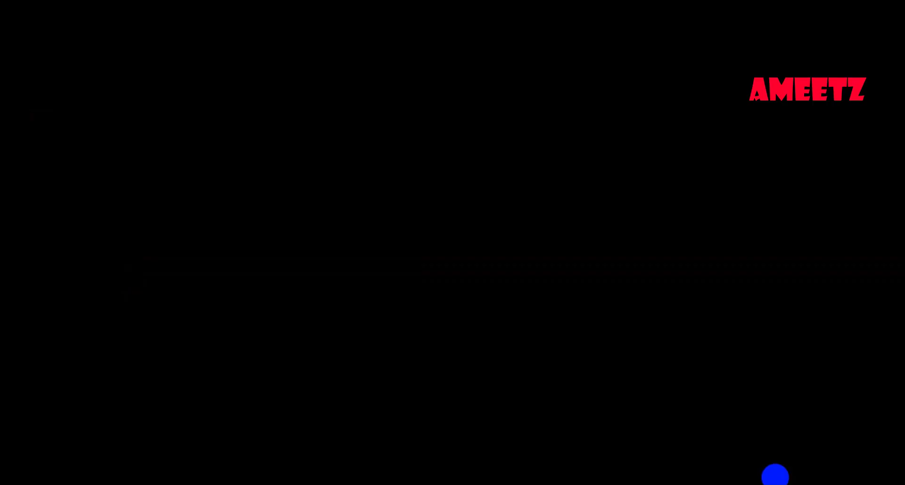
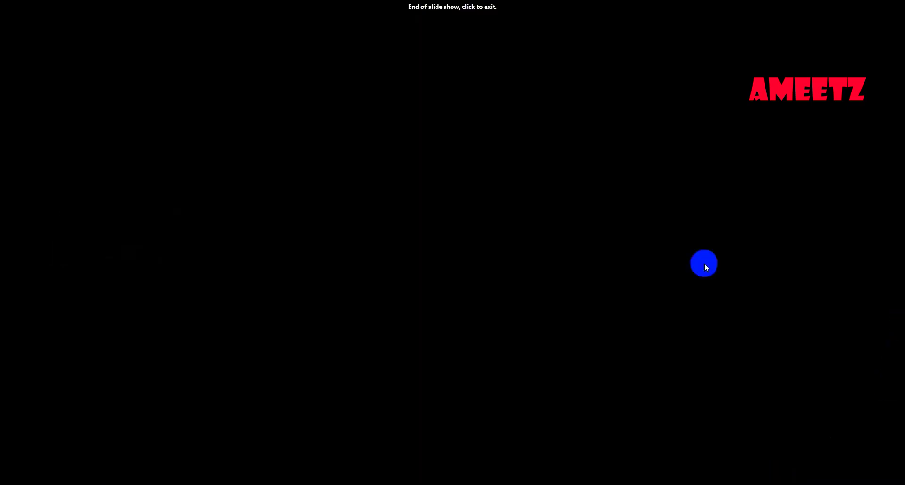
Exit the finished slide show back to Normal view of the AMEETZ slide
click(762, 242)
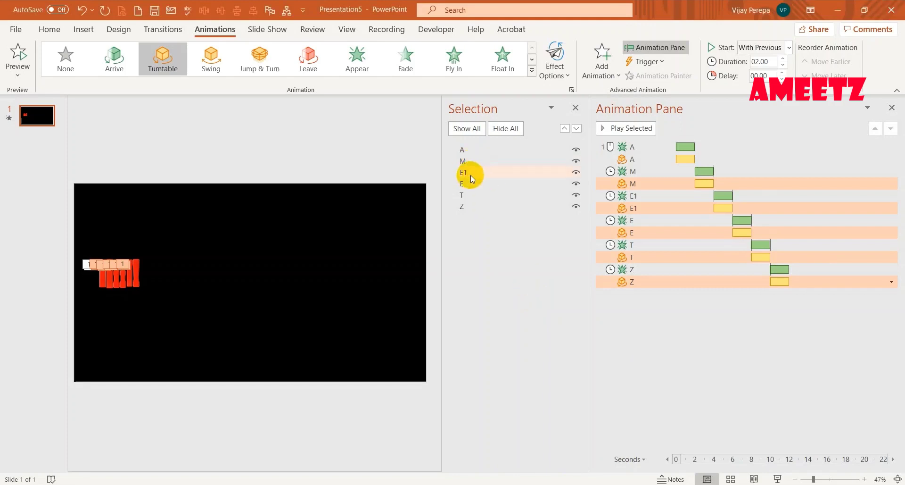
Select the M through Z animations and browse the exit and entrance effects without adding any
click(644, 172)
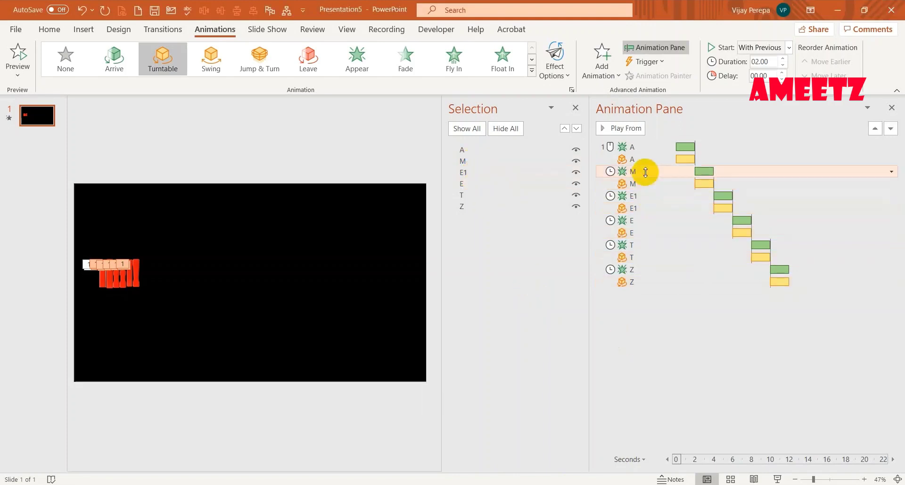
shift+click(645, 279)
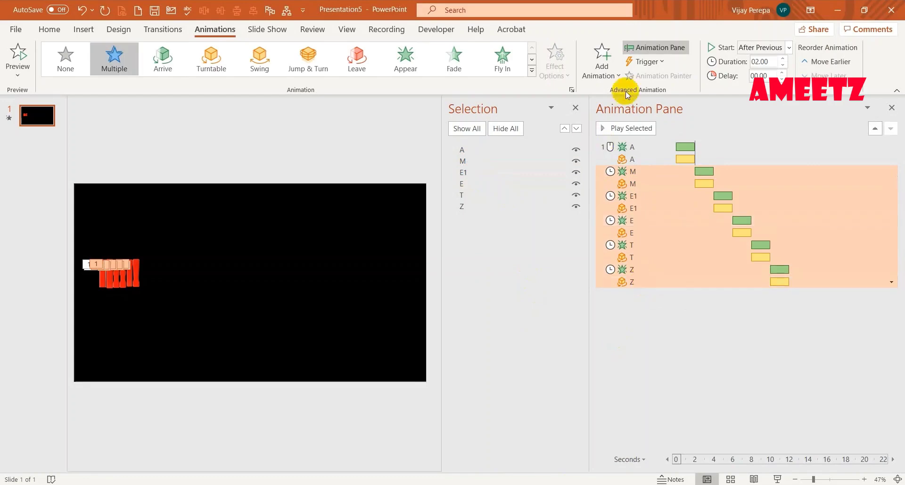
click(602, 67)
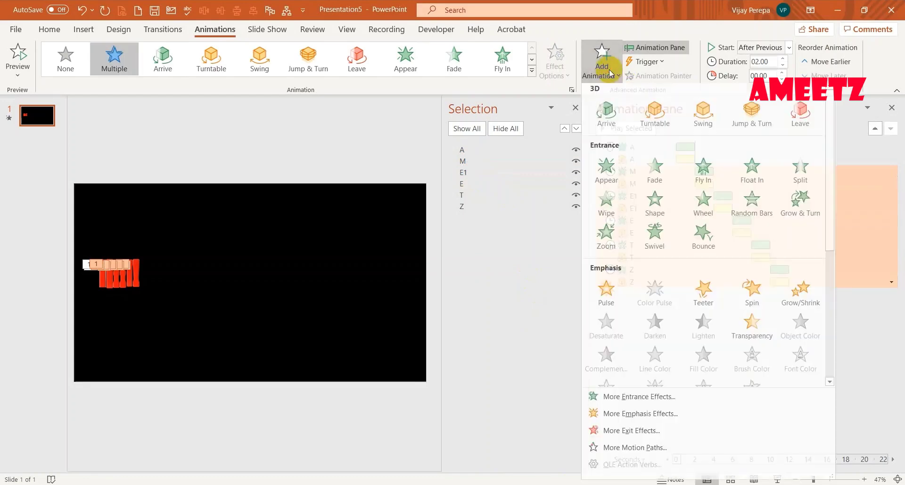
click(662, 436)
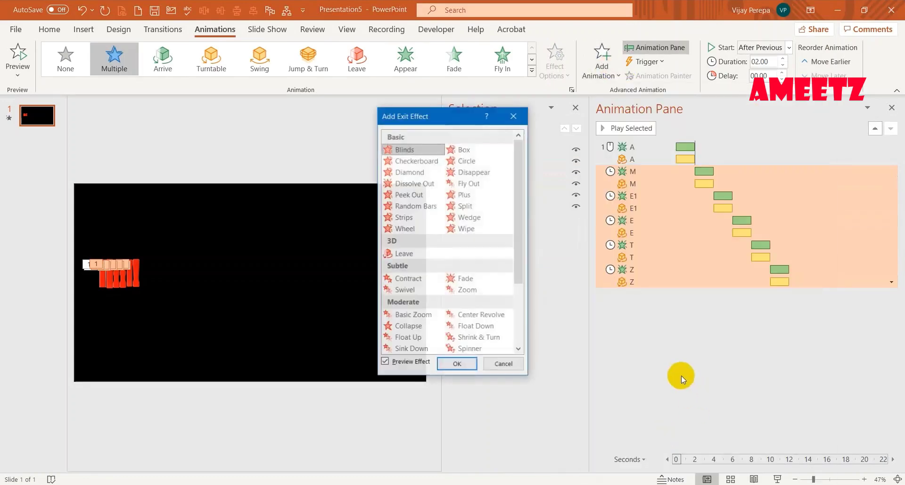
click(517, 368)
click(602, 66)
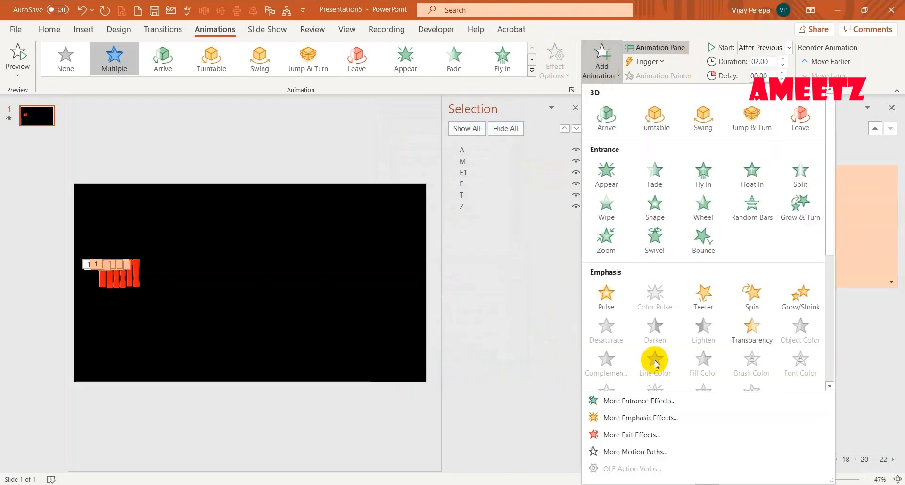
click(657, 401)
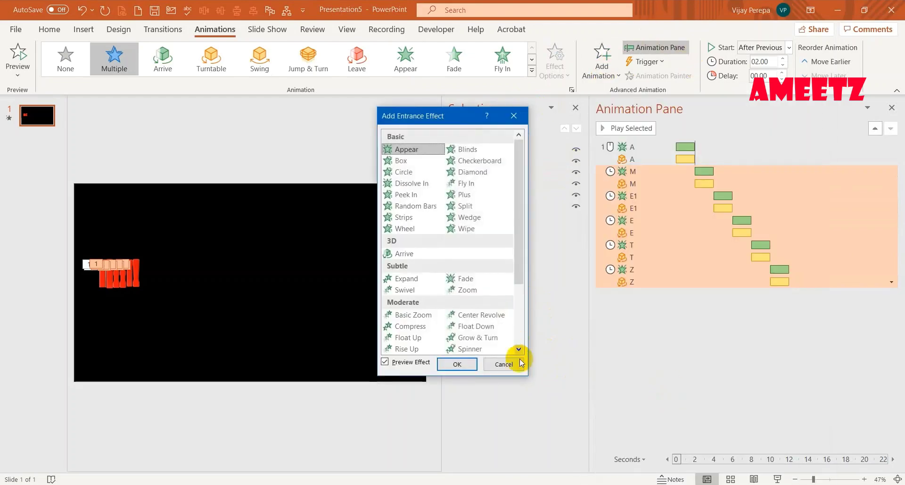
click(521, 362)
Add a Right line motion path from More Motion Paths to the M, E1, E, T and Z letters
click(602, 66)
scroll(670, 292, down, 5)
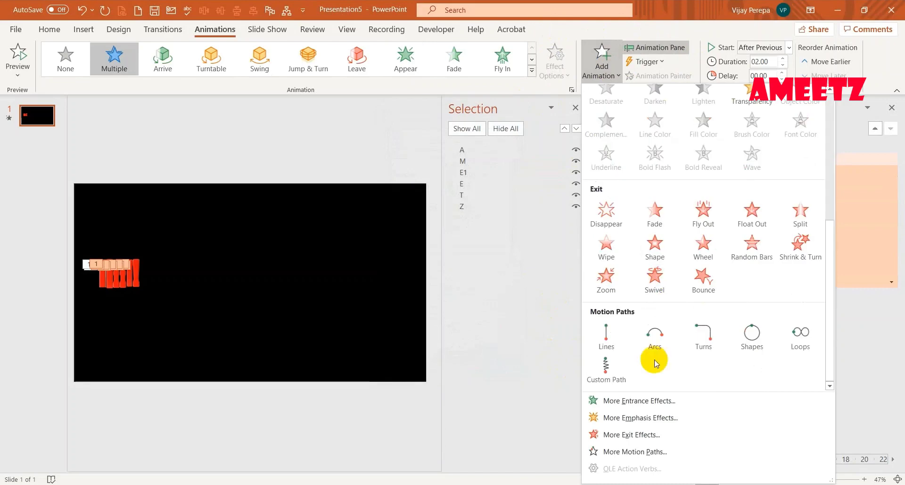
click(638, 450)
scroll(514, 283, down, 5)
click(505, 288)
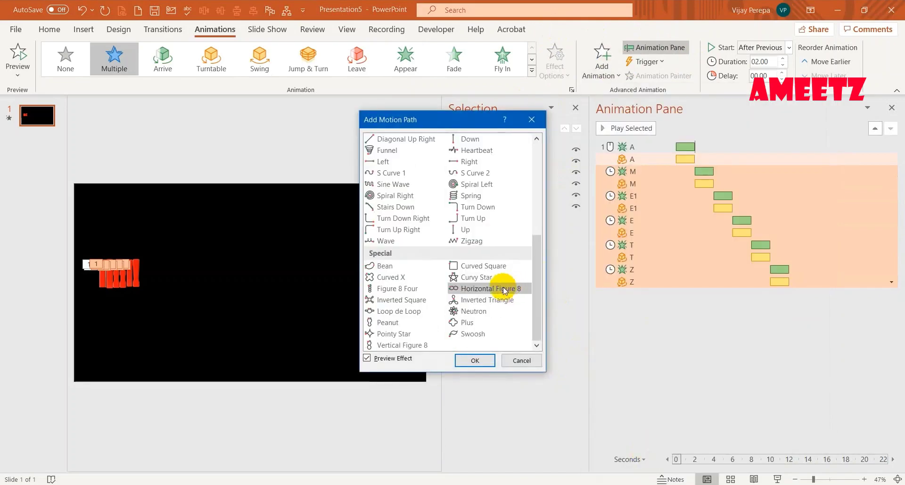
scroll(472, 221, up, 3)
click(476, 225)
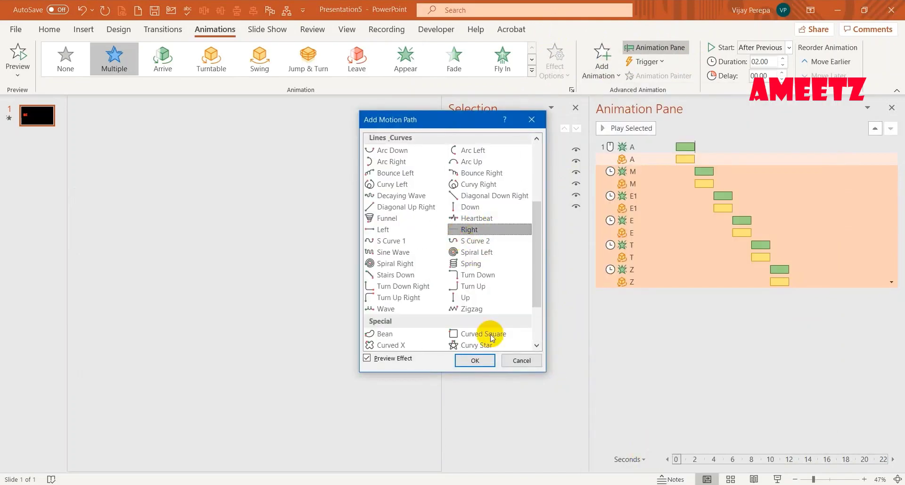
click(481, 364)
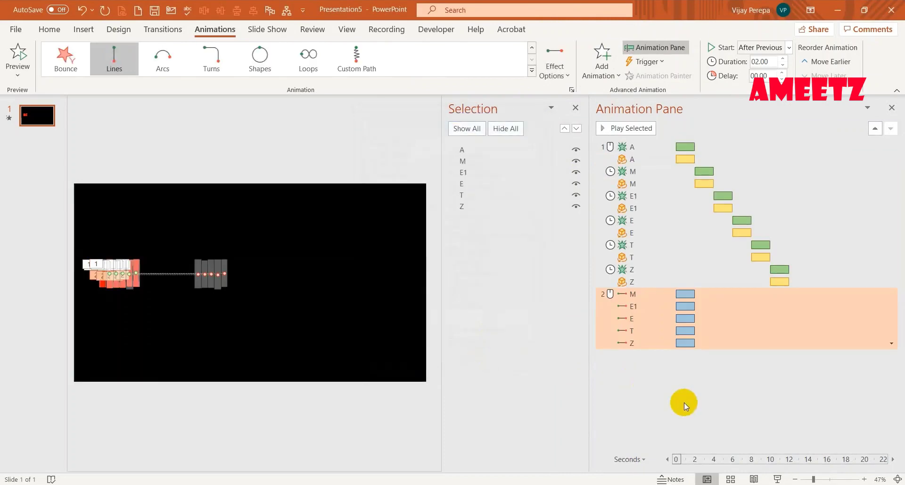
Drag the M, E1 and E motion path rows up into each letter's own animation group
click(700, 398)
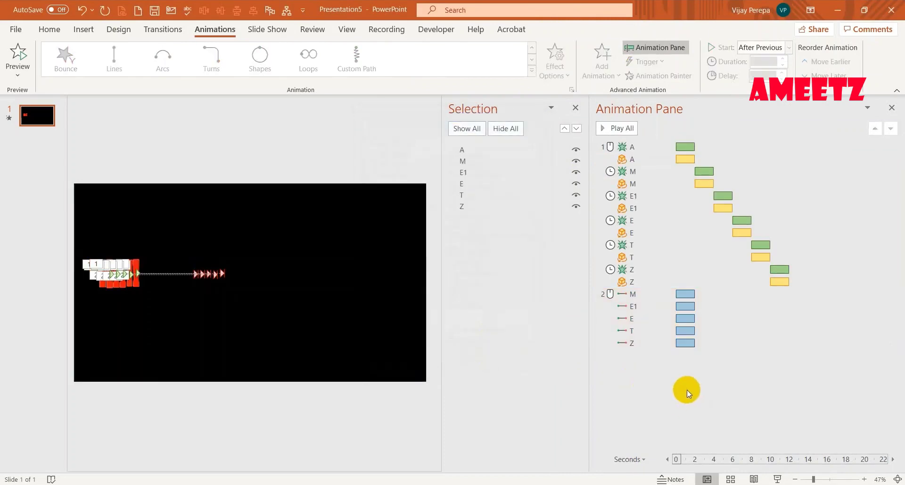
drag(645, 296, 664, 188)
click(643, 307)
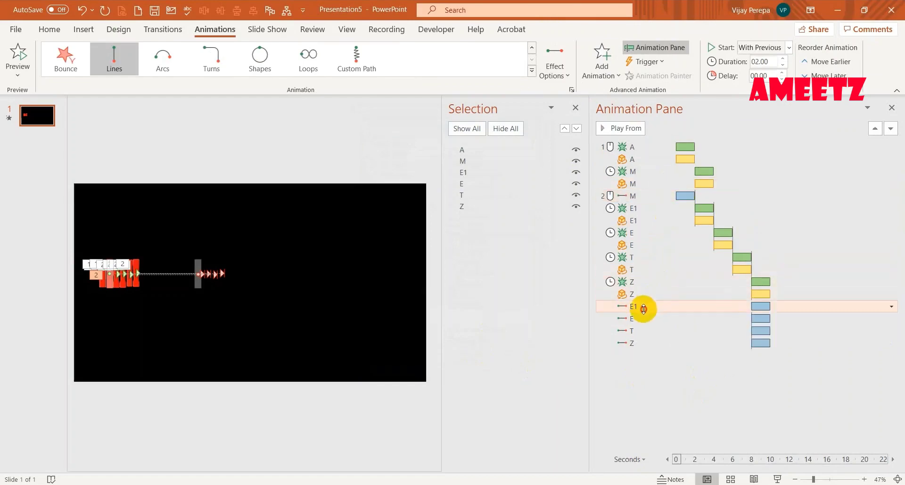
drag(643, 309, 667, 228)
mouse_move(637, 319)
mouse_down()
mouse_move(660, 263)
mouse_move(655, 302)
mouse_up()
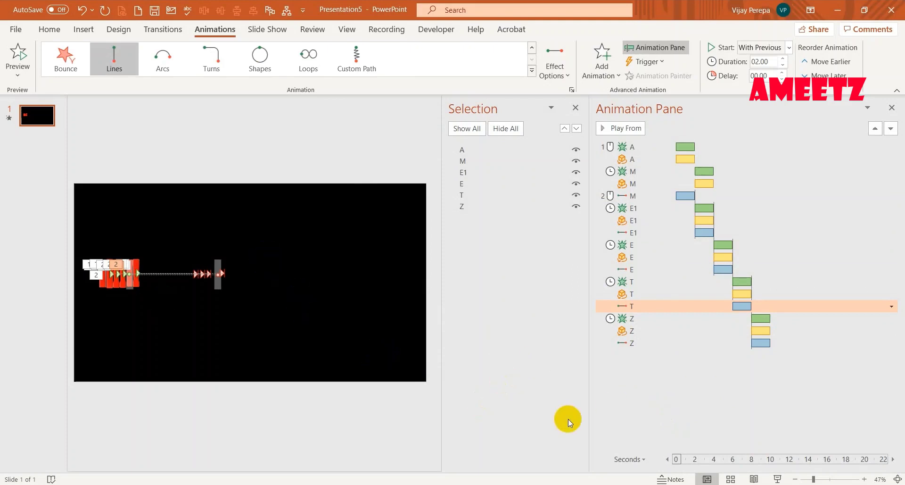
Hide letters E1, E, T and Z in the Selection pane, then select M's path end point
click(577, 149)
click(577, 150)
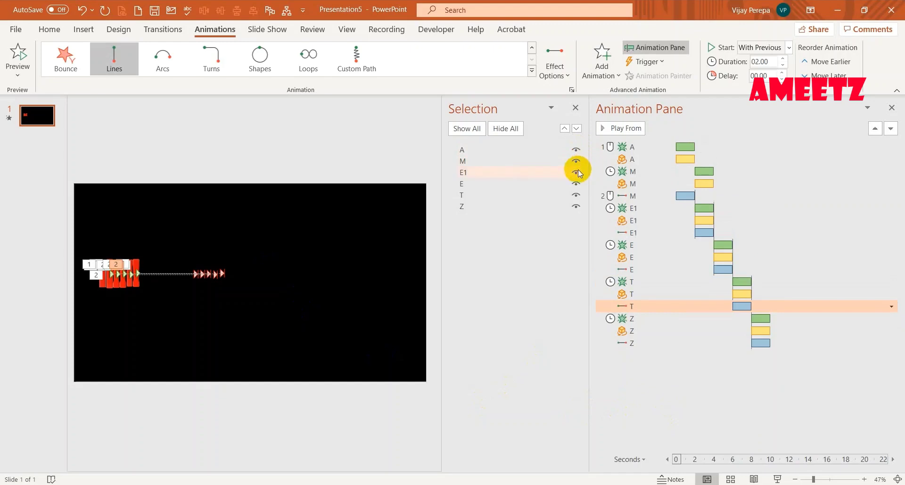
click(577, 172)
click(576, 183)
click(576, 195)
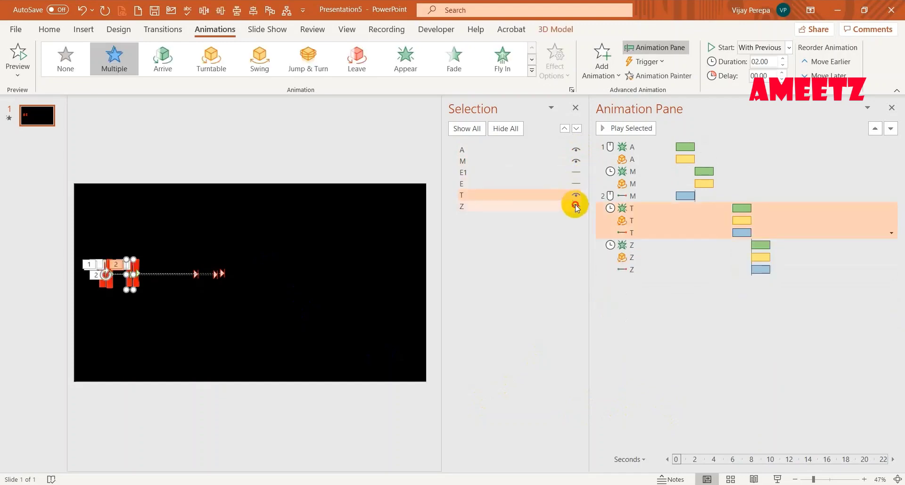
click(575, 206)
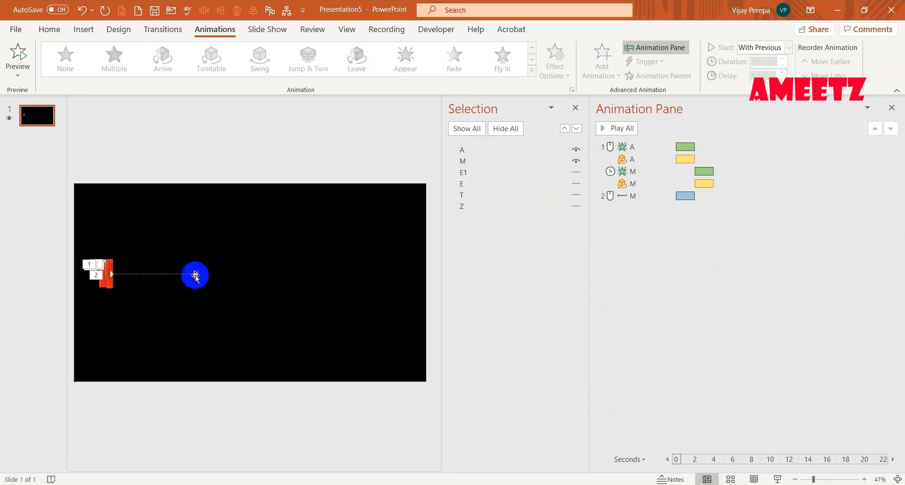
click(196, 276)
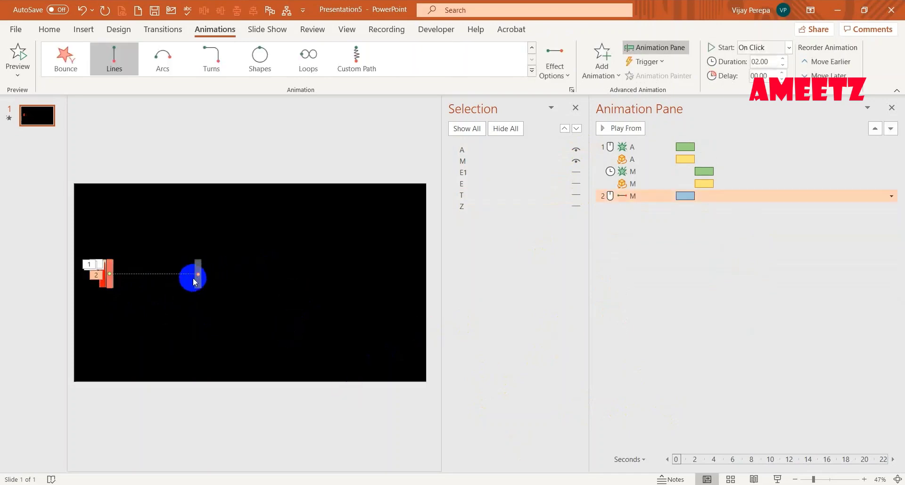
Drag M's motion path end left so it stops just right of A
mouse_move(194, 278)
mouse_down()
mouse_move(127, 273)
mouse_move(157, 315)
mouse_up()
mouse_move(111, 276)
mouse_down()
mouse_move(135, 272)
mouse_move(113, 277)
mouse_move(123, 273)
mouse_up()
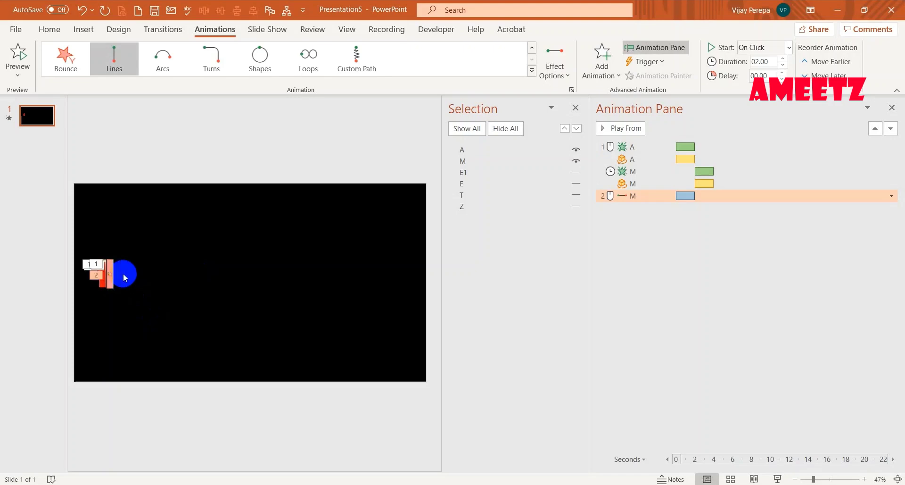
drag(123, 273, 127, 273)
drag(128, 272, 126, 272)
drag(111, 273, 128, 273)
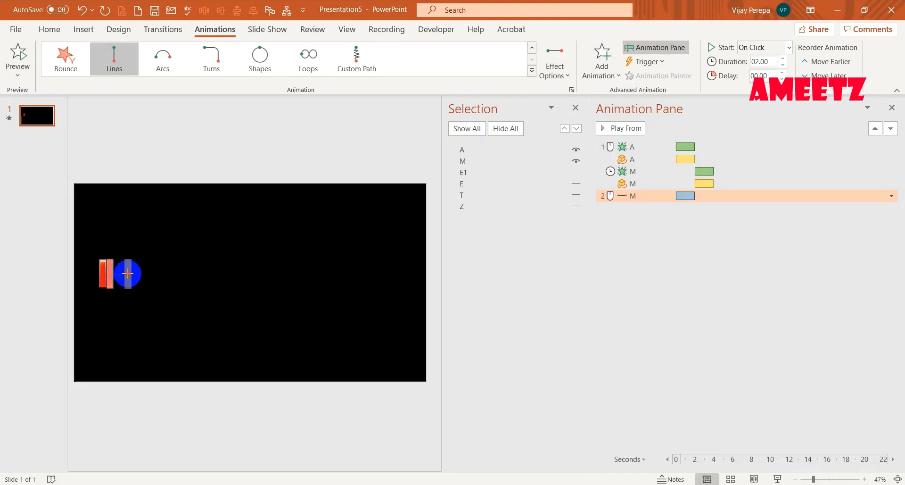
drag(128, 274, 259, 323)
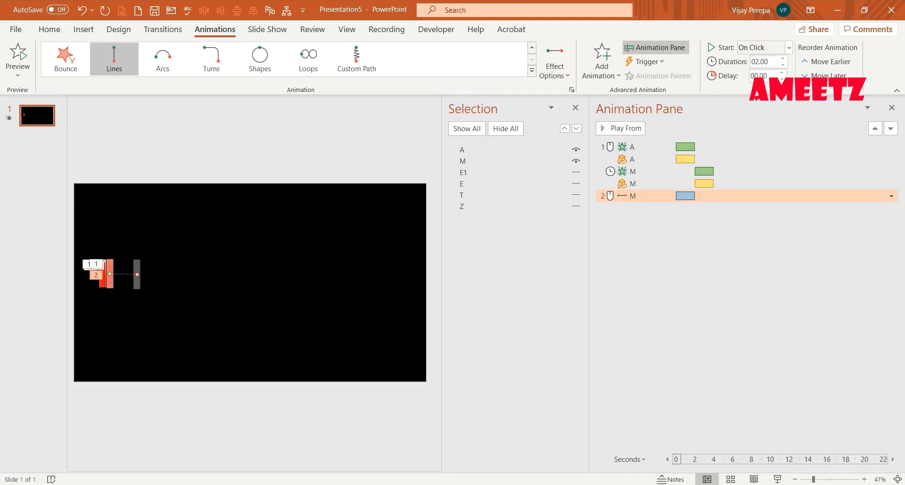
Set M's motion path to start With Previous and preview the slide show
click(628, 196)
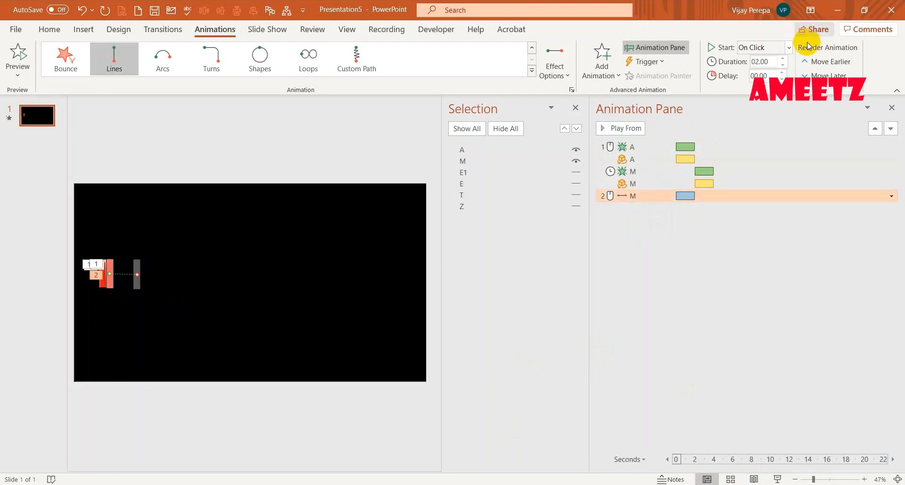
click(790, 47)
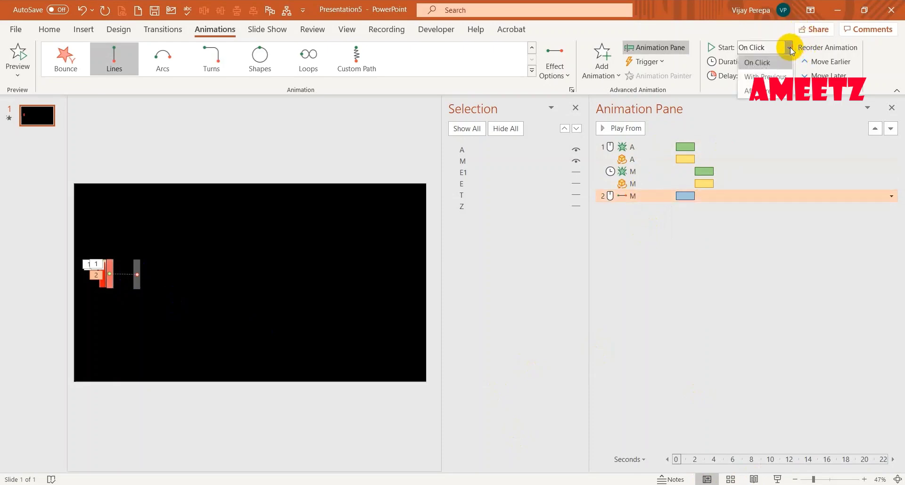
click(783, 78)
click(777, 479)
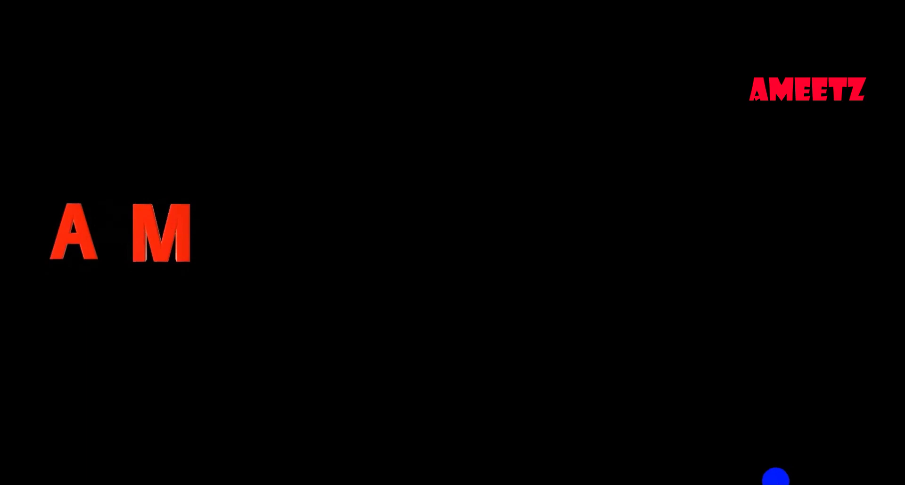
Unhide E1 and E and pull their motion path ends left into even spacing
key(Escape)
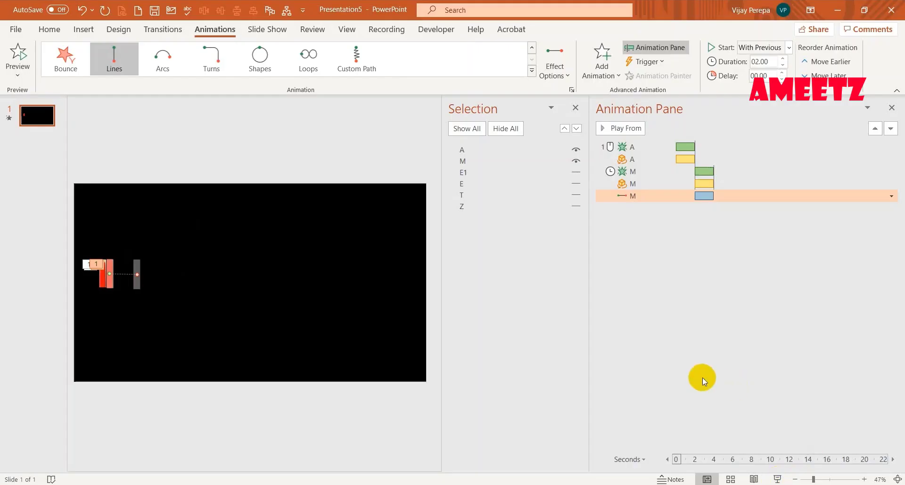
click(704, 279)
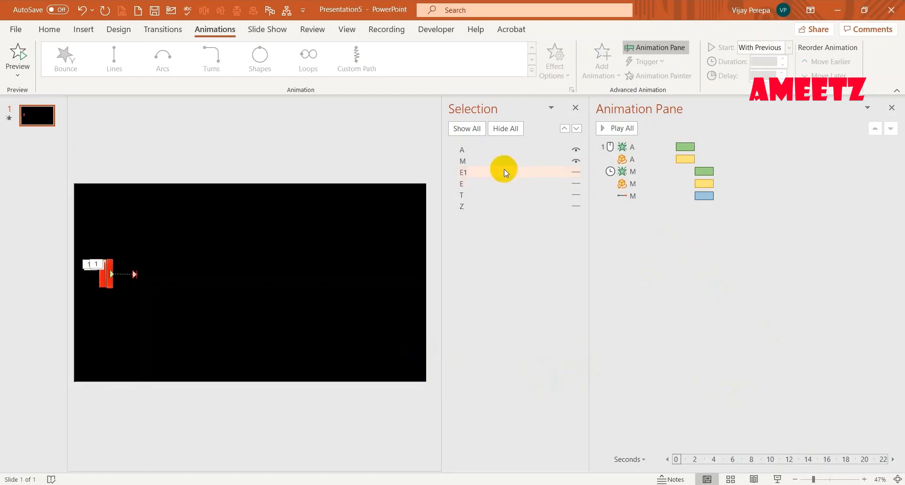
click(576, 171)
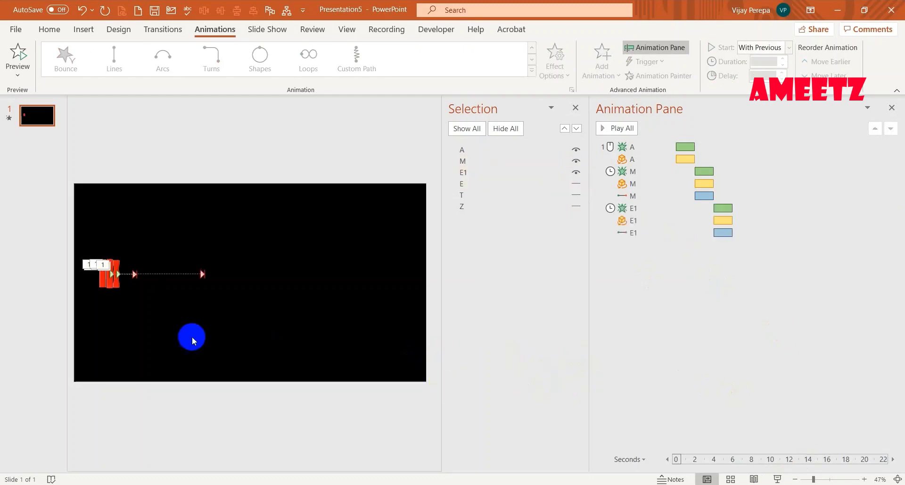
click(205, 277)
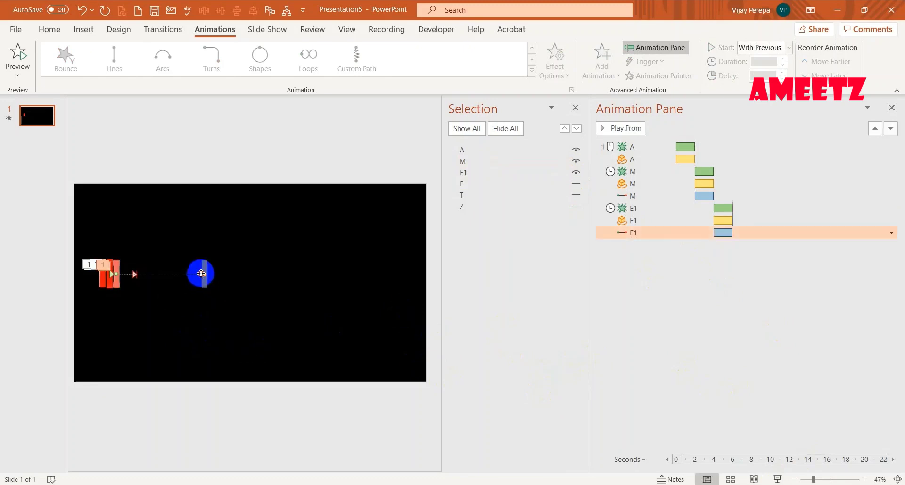
drag(205, 273, 153, 275)
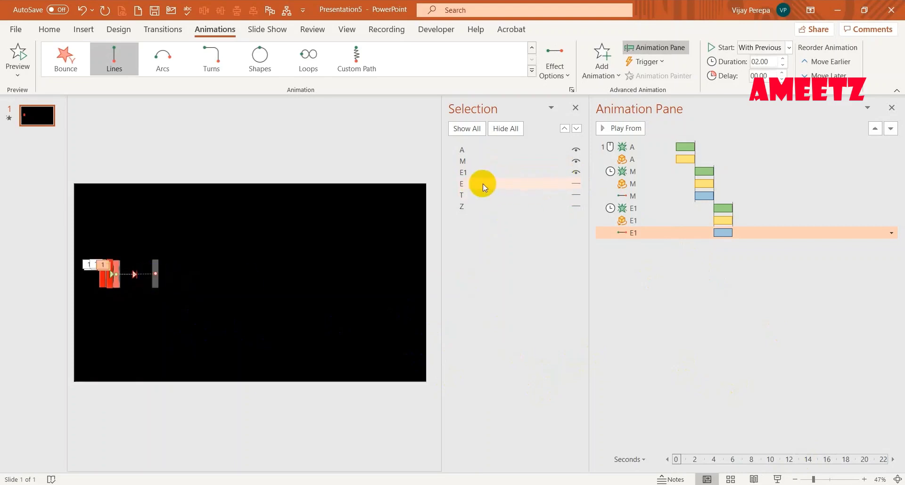
click(576, 185)
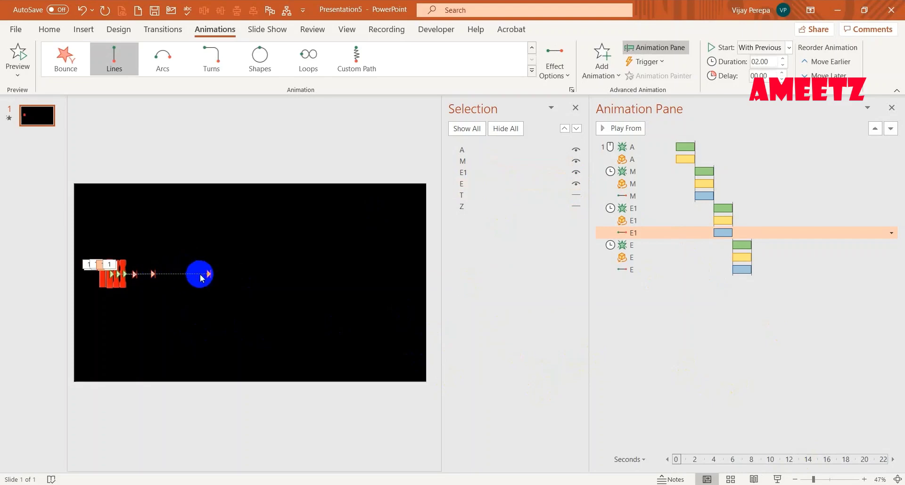
drag(208, 272, 174, 271)
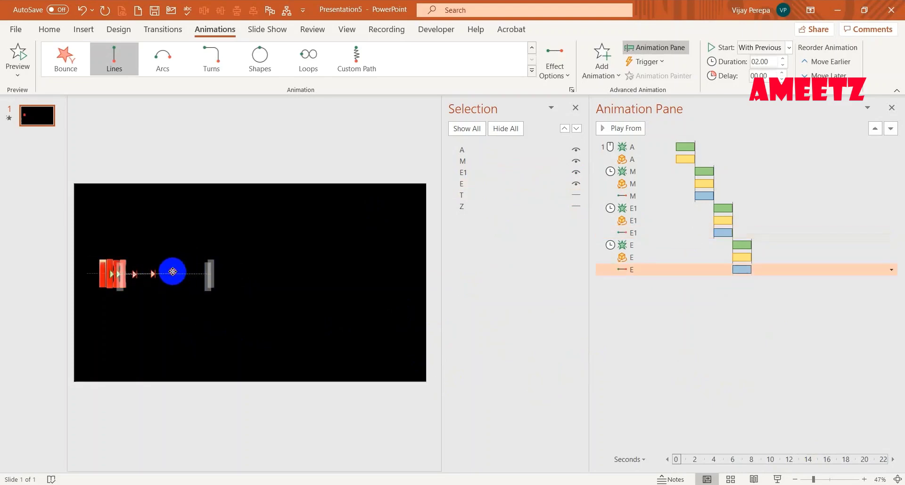
mouse_move(172, 272)
mouse_down()
mouse_move(191, 272)
mouse_move(171, 273)
mouse_up()
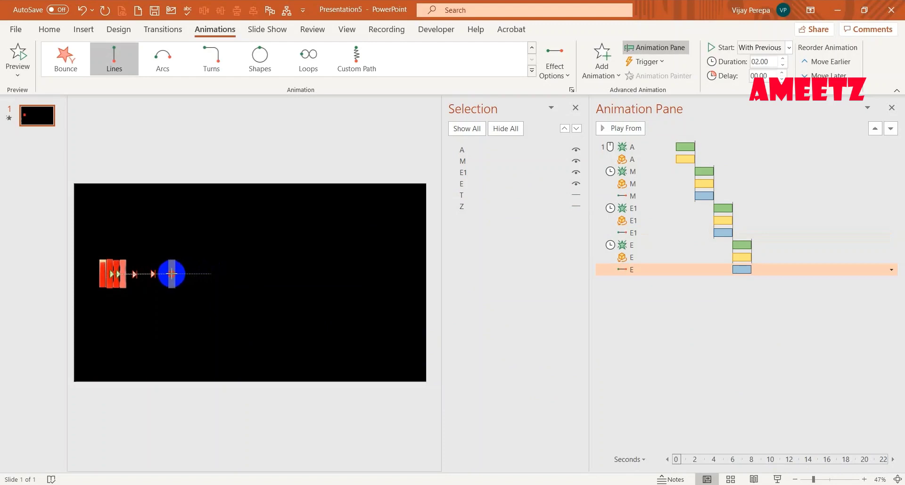
drag(171, 273, 174, 274)
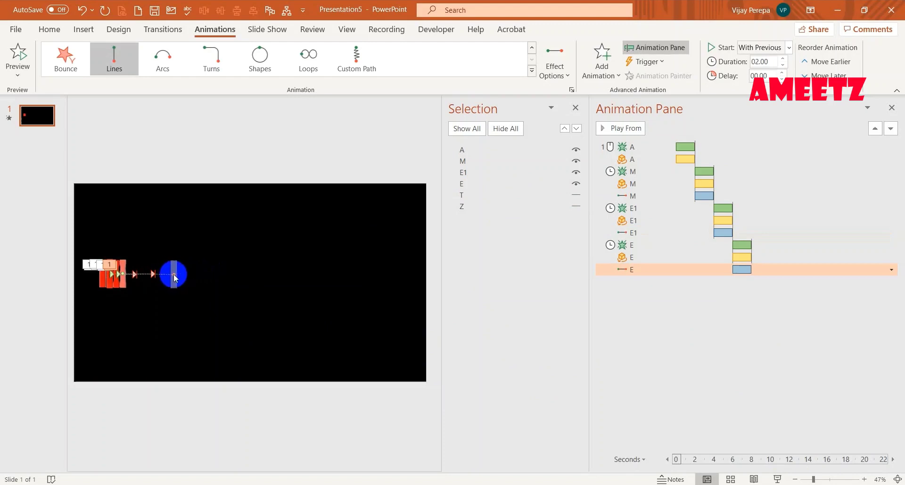
Unhide T and Z and shorten their motion paths to line up with the others
click(575, 195)
drag(267, 272, 189, 274)
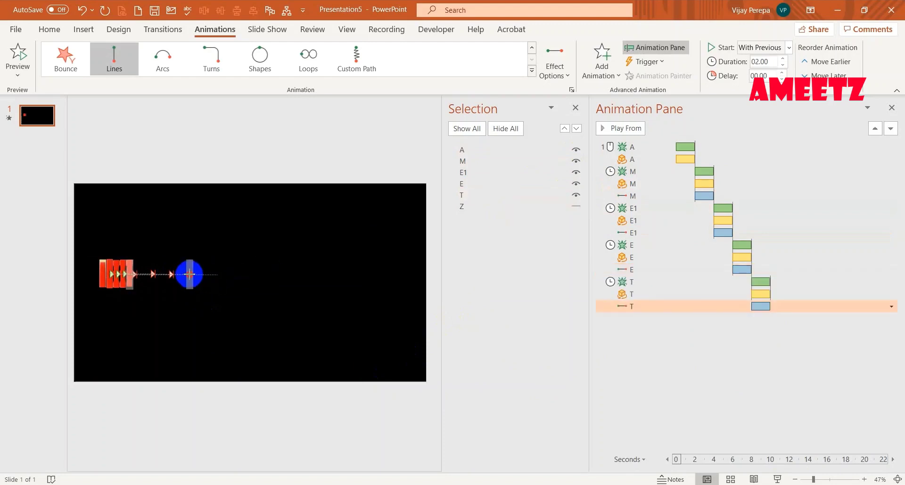
drag(190, 273, 190, 275)
drag(189, 275, 189, 274)
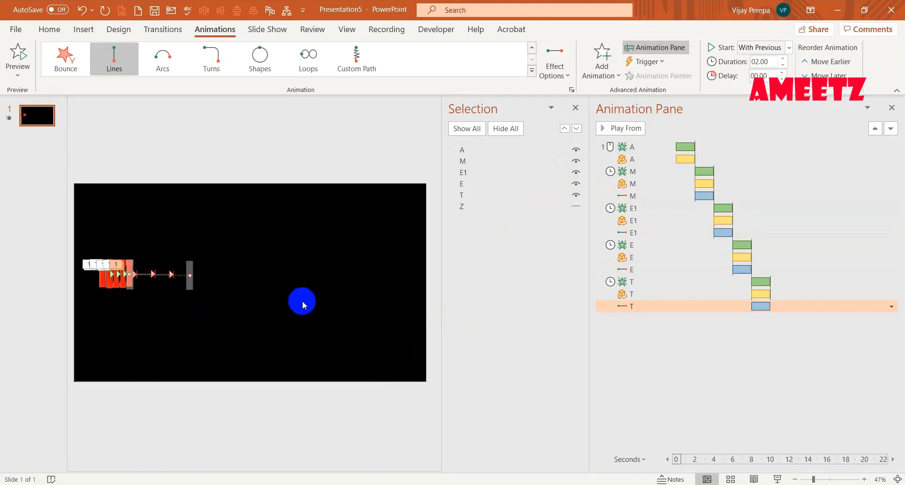
click(577, 206)
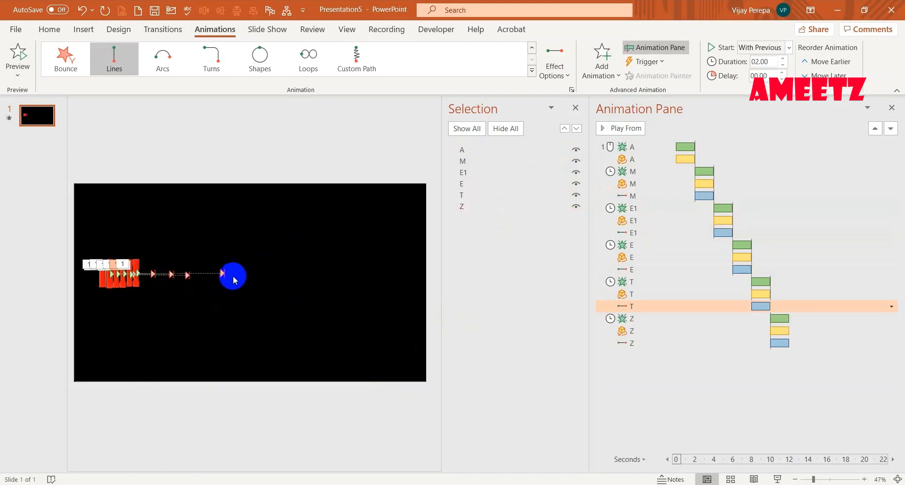
key(Escape)
drag(222, 273, 205, 273)
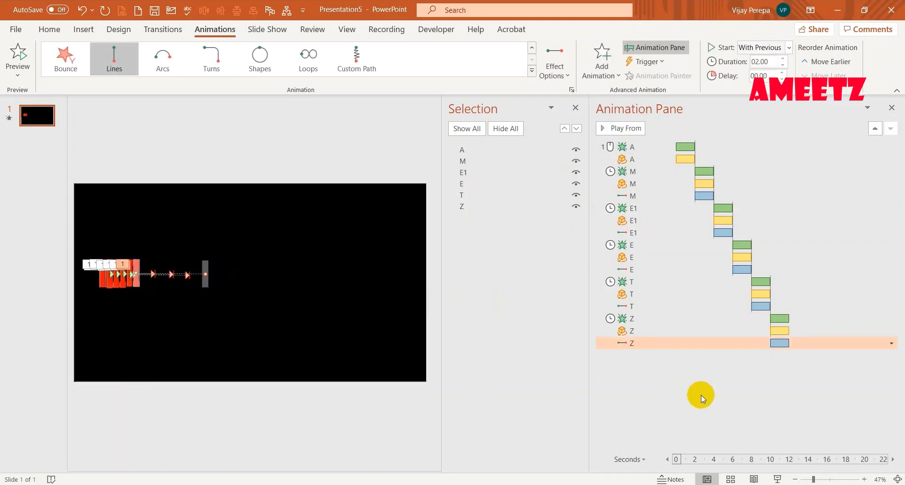
click(779, 479)
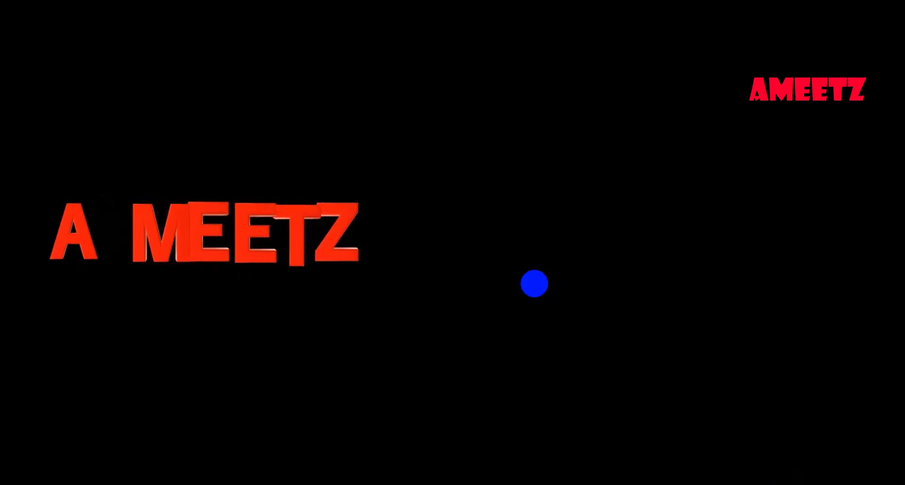
click(478, 205)
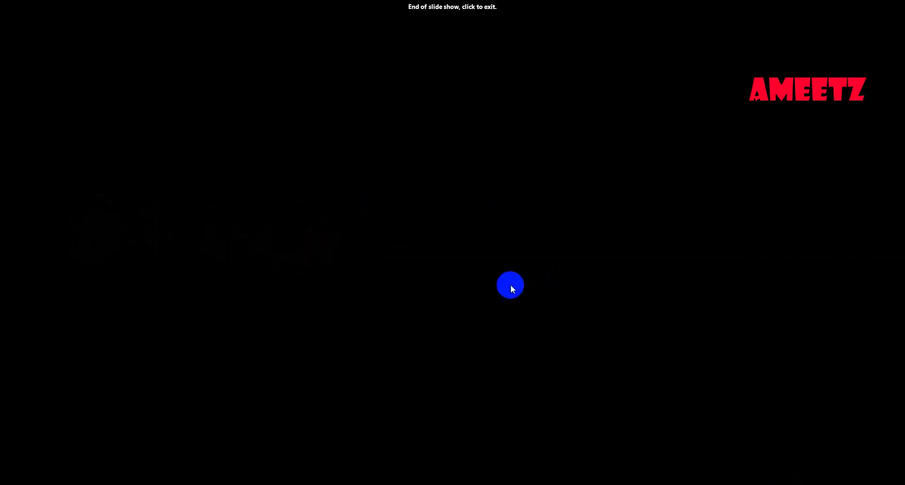
click(569, 336)
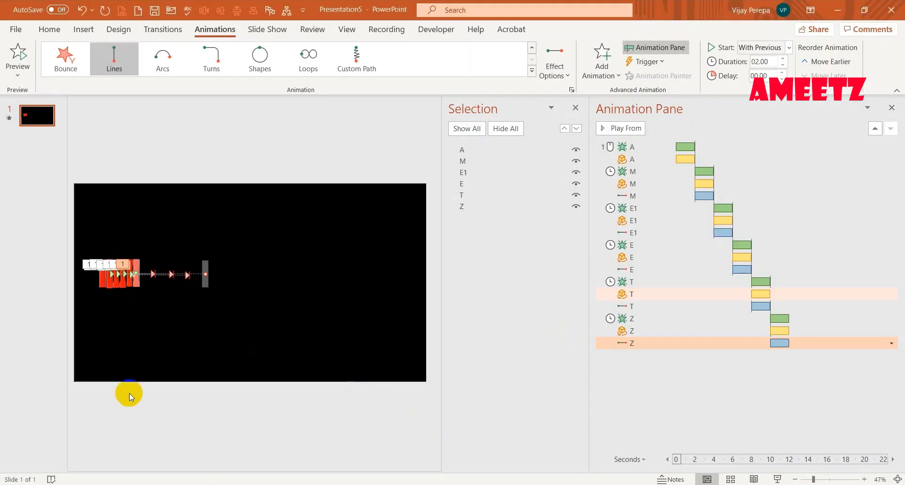
Zoom the slide to 96% and close the Selection and Animation panes
click(174, 412)
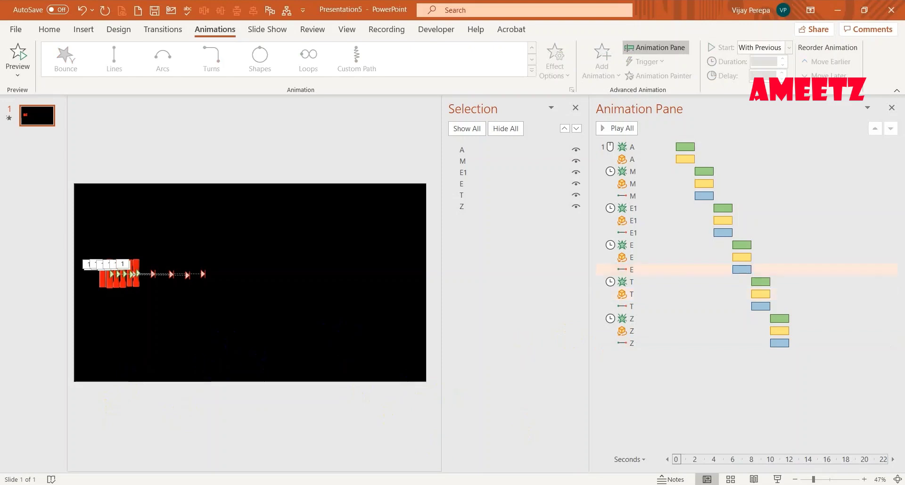
click(829, 479)
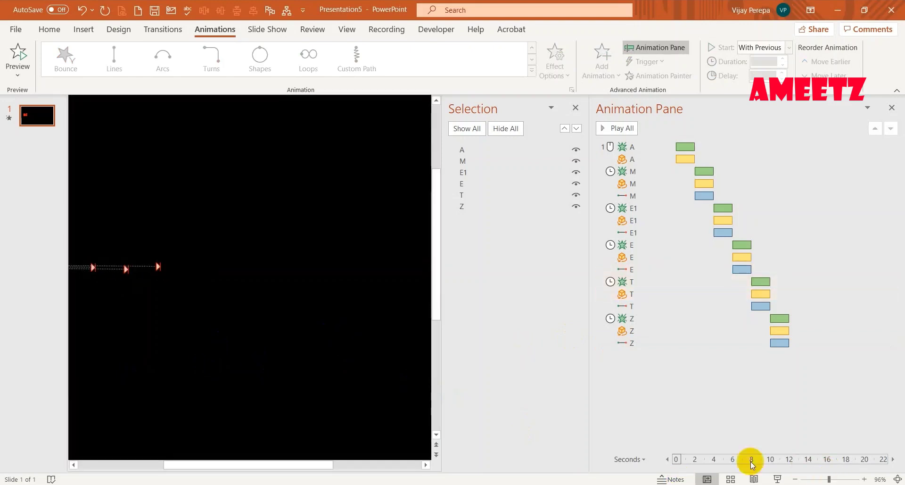
click(574, 109)
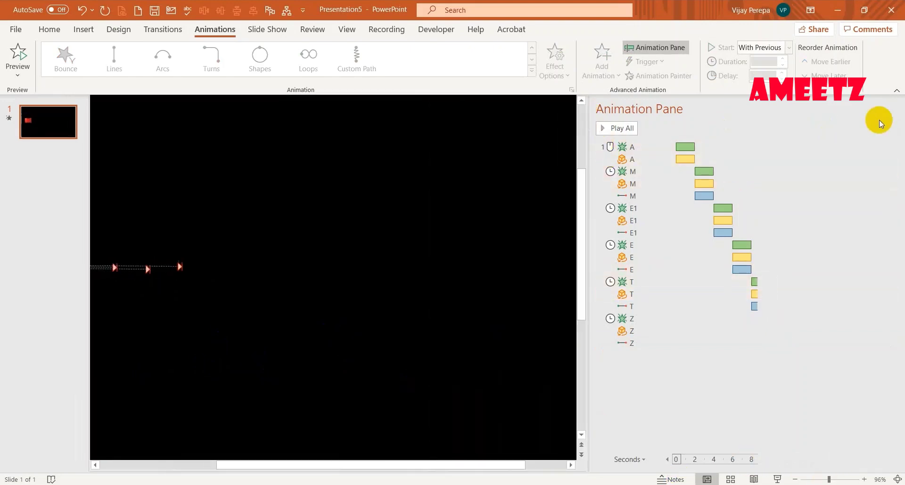
click(892, 108)
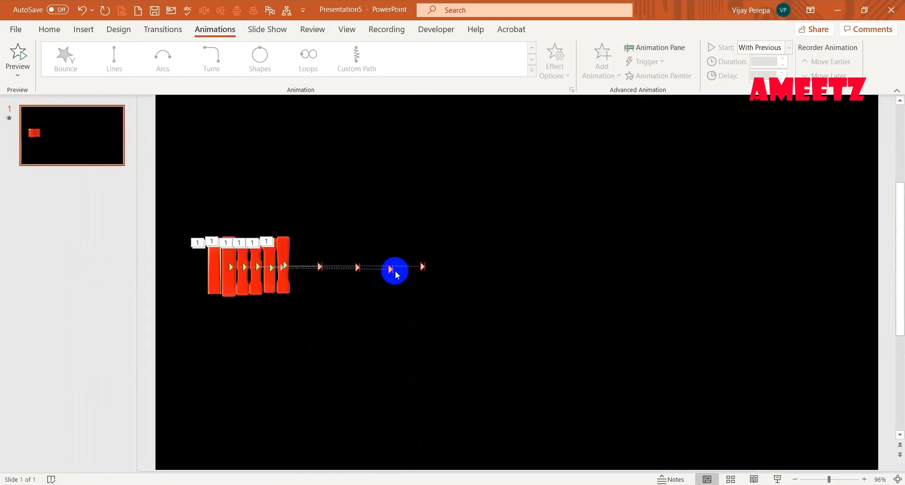
Select and deselect the letters' line motion paths to check their spacing along the line
click(240, 268)
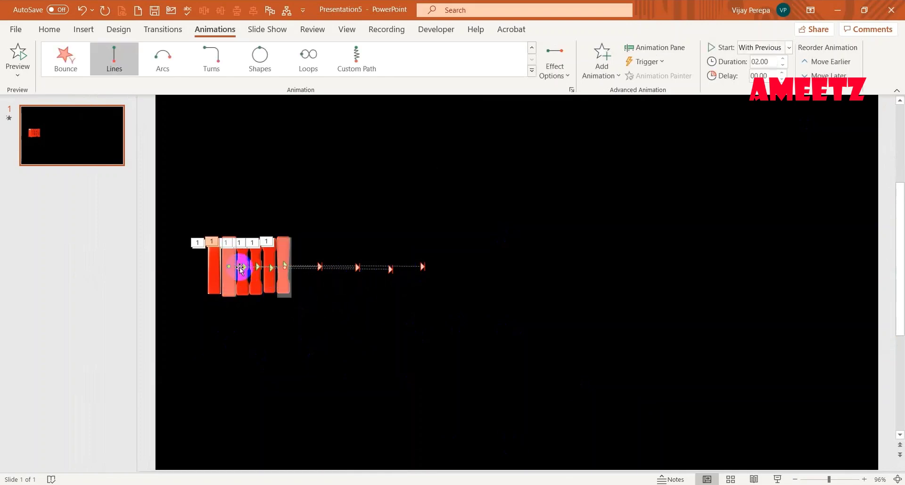
click(406, 266)
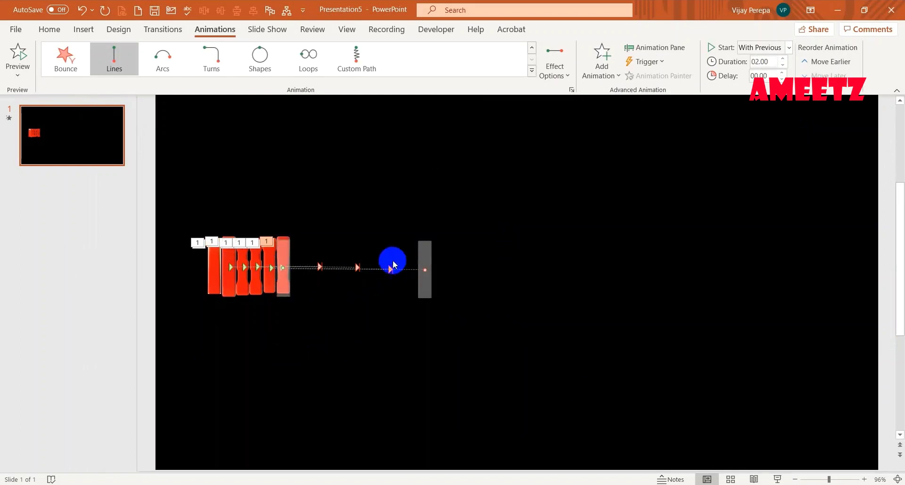
click(347, 240)
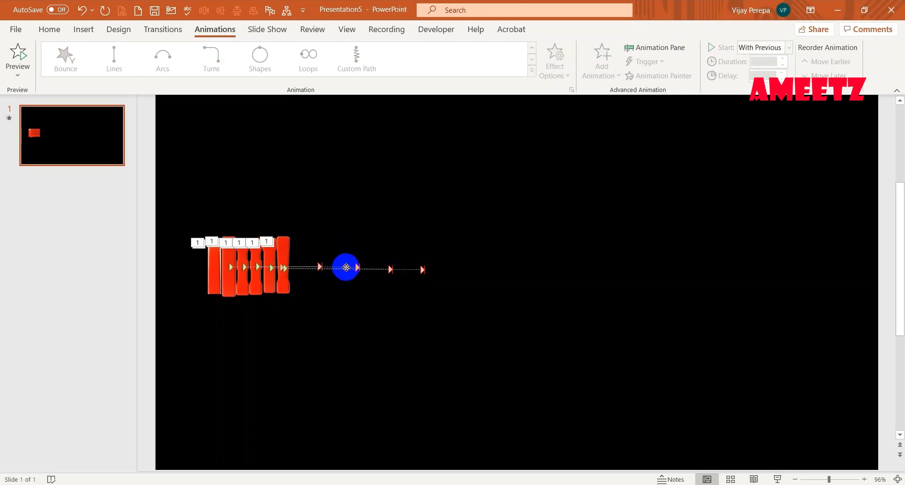
click(347, 267)
click(341, 268)
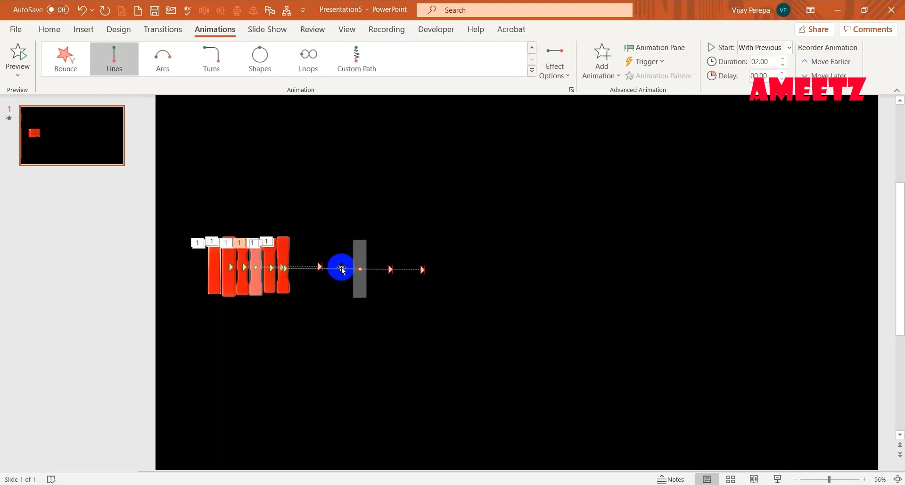
click(320, 315)
click(316, 266)
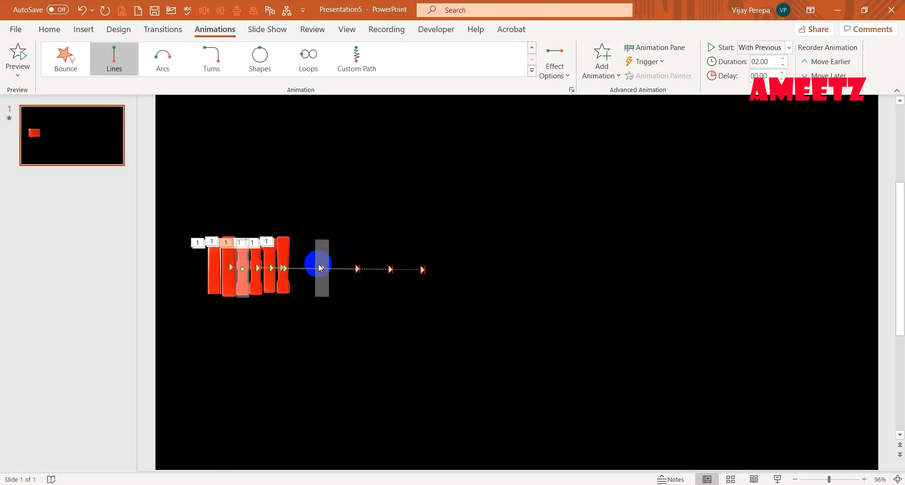
click(323, 327)
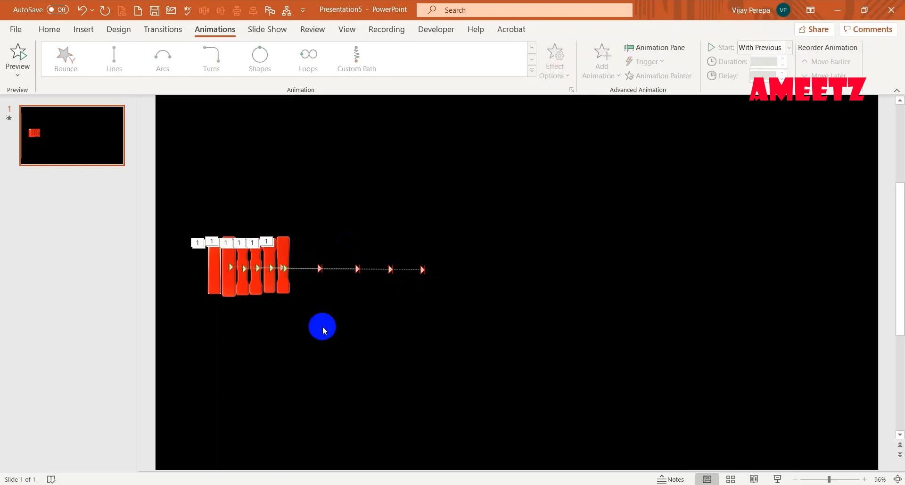
click(276, 295)
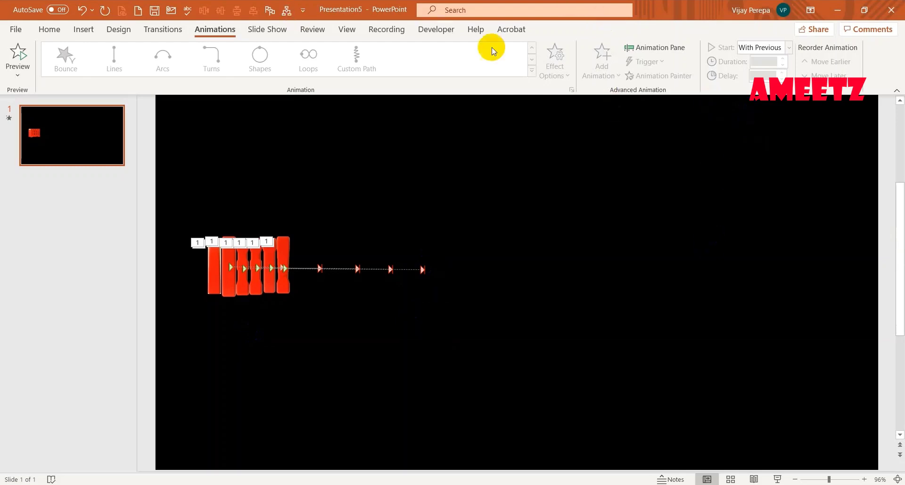
Open the Selection Pane from Home > Arrange and hide E1, E, T and Z, keeping A and M
click(47, 30)
click(552, 66)
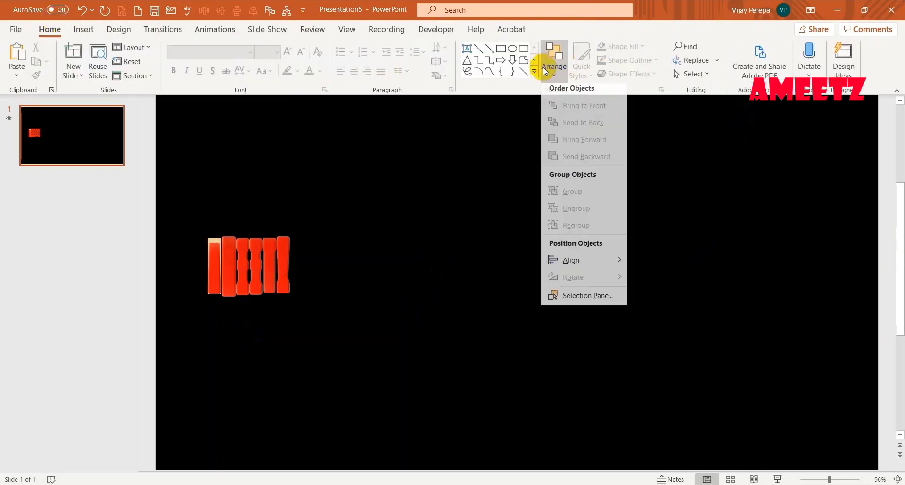
click(583, 300)
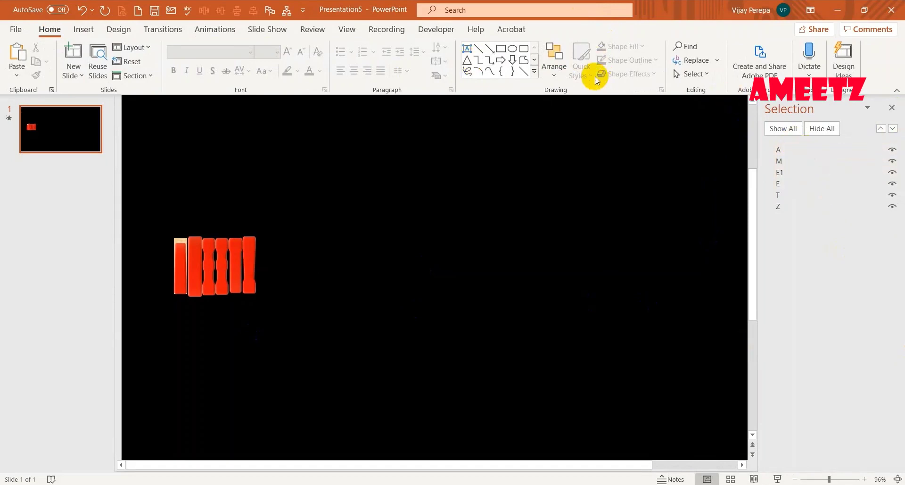
click(793, 152)
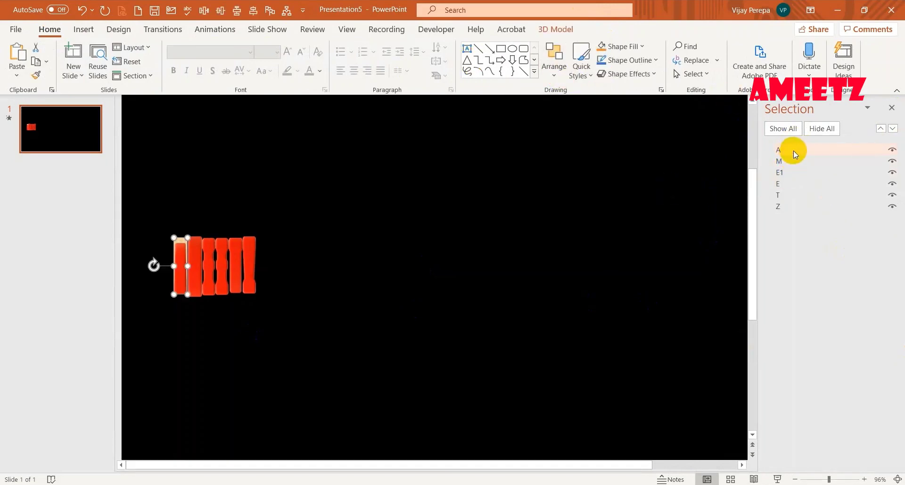
click(893, 161)
click(893, 172)
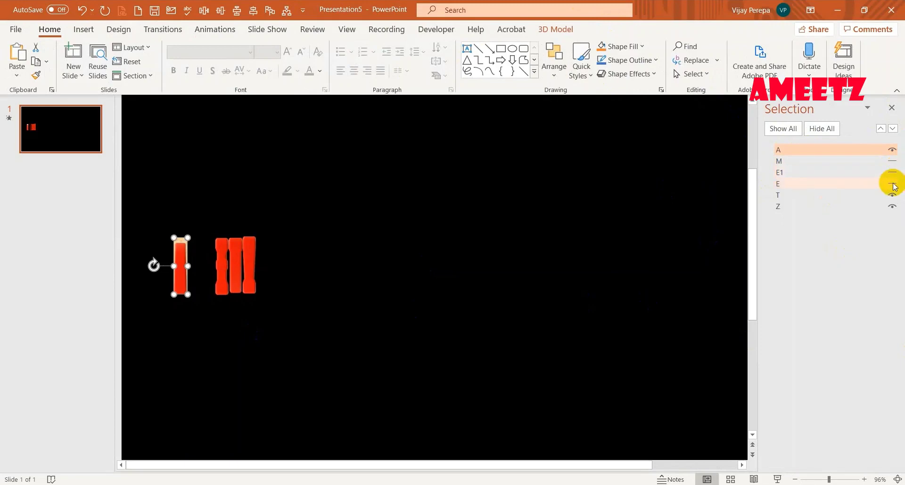
click(893, 185)
click(892, 161)
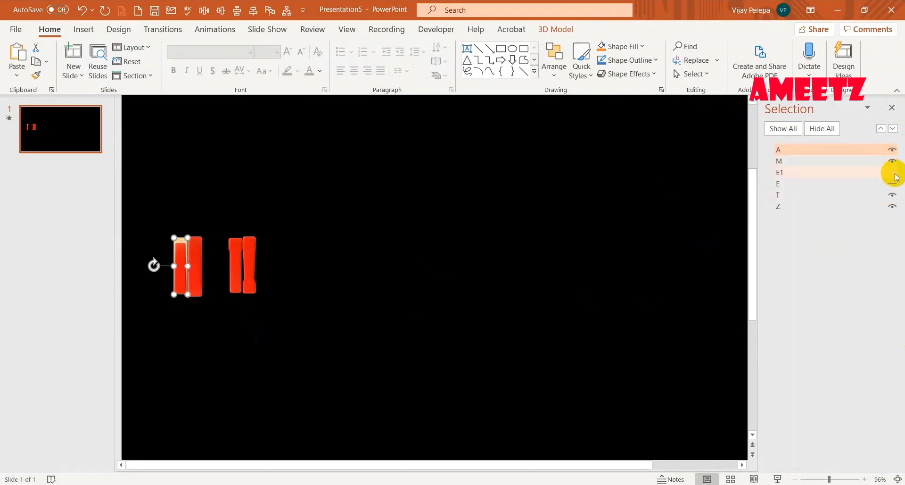
click(892, 195)
click(892, 208)
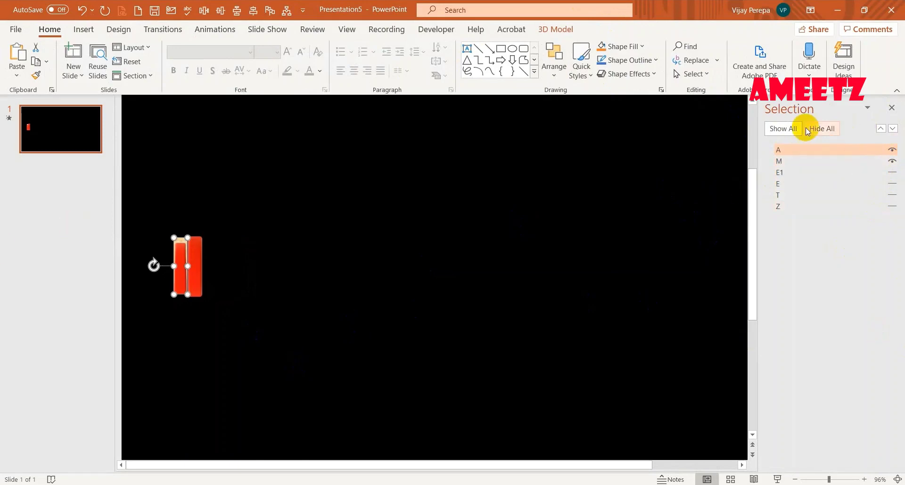
click(238, 30)
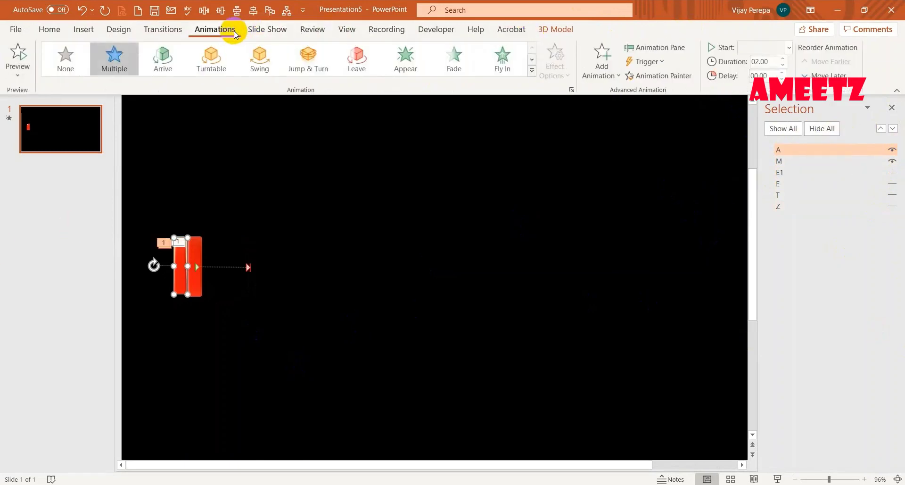
Shorten M's line motion path by dragging its end point slightly left
click(643, 46)
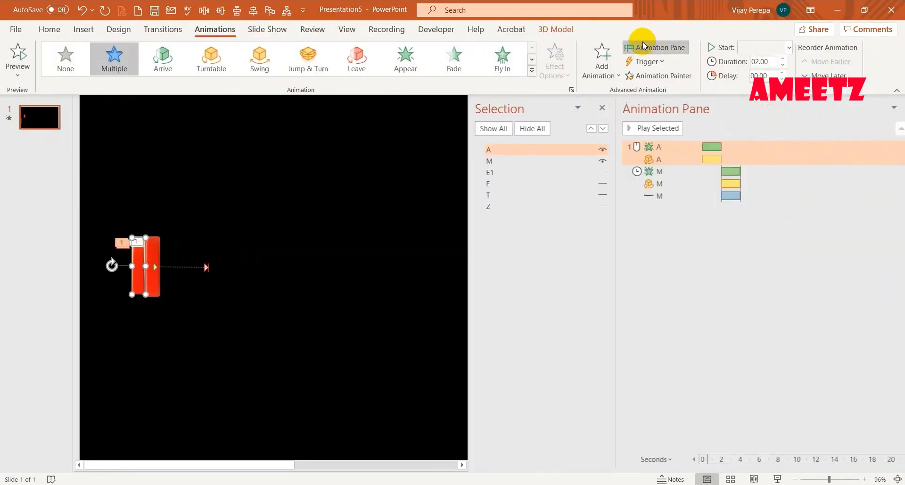
click(200, 268)
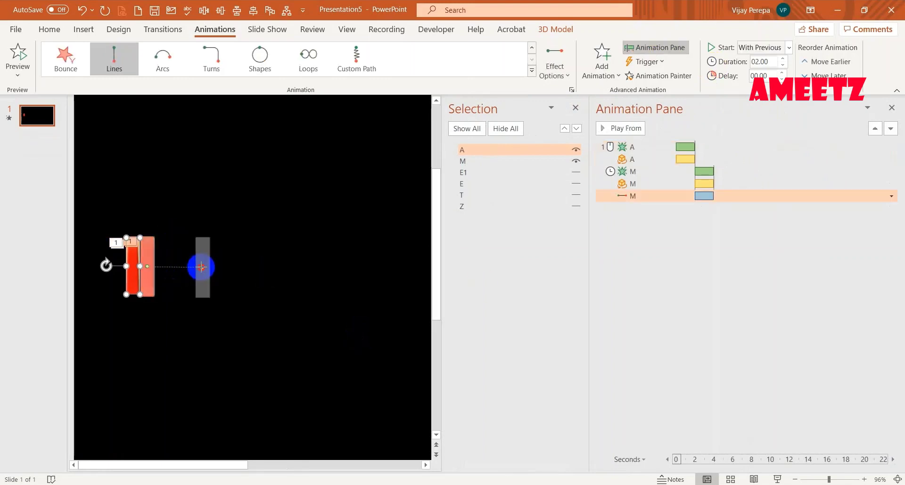
drag(201, 267, 183, 267)
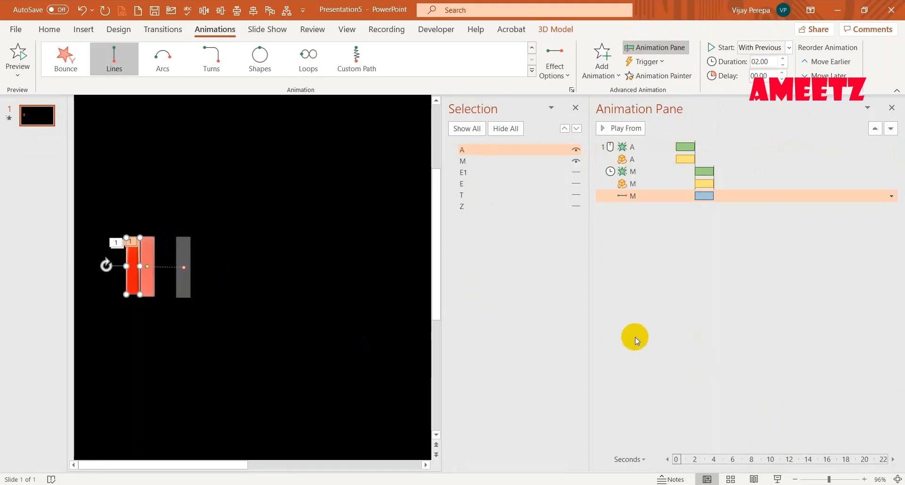
Unhide E1, pull its path end slightly left, and start the slide show
click(578, 174)
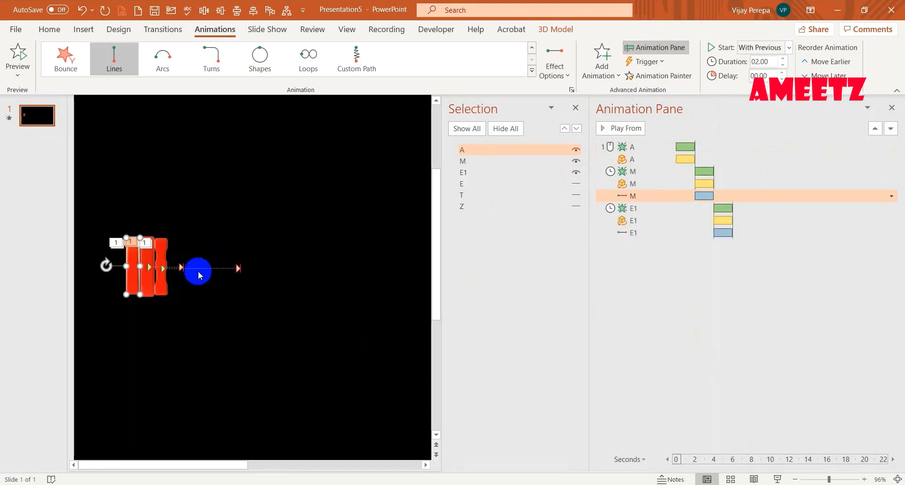
drag(234, 271, 229, 268)
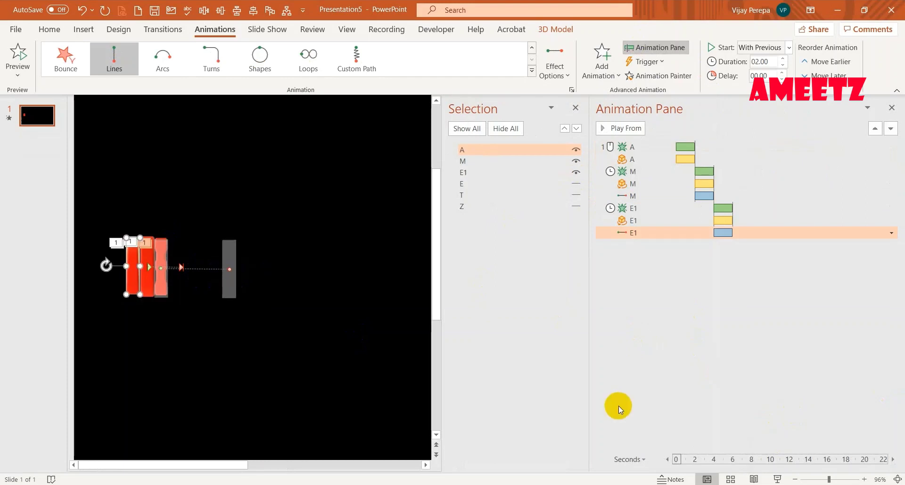
click(777, 479)
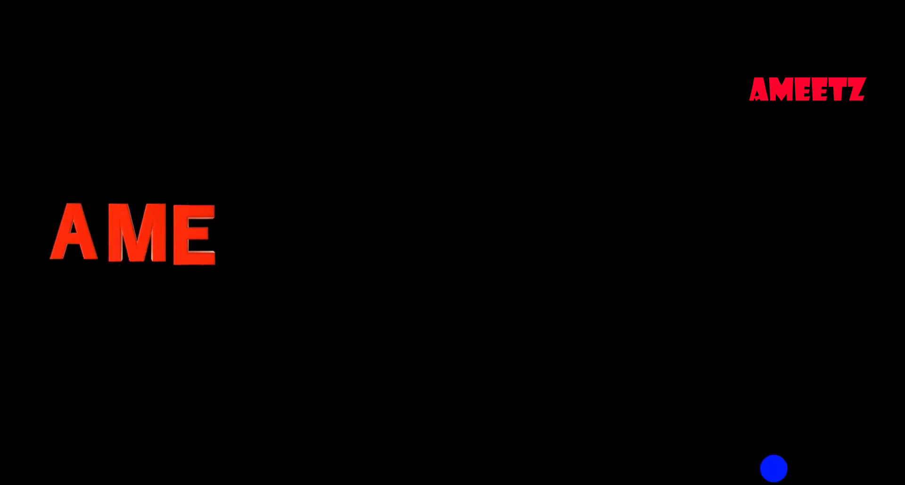
Watch A, M and E1 slide into place, then exit to Normal view
click(774, 468)
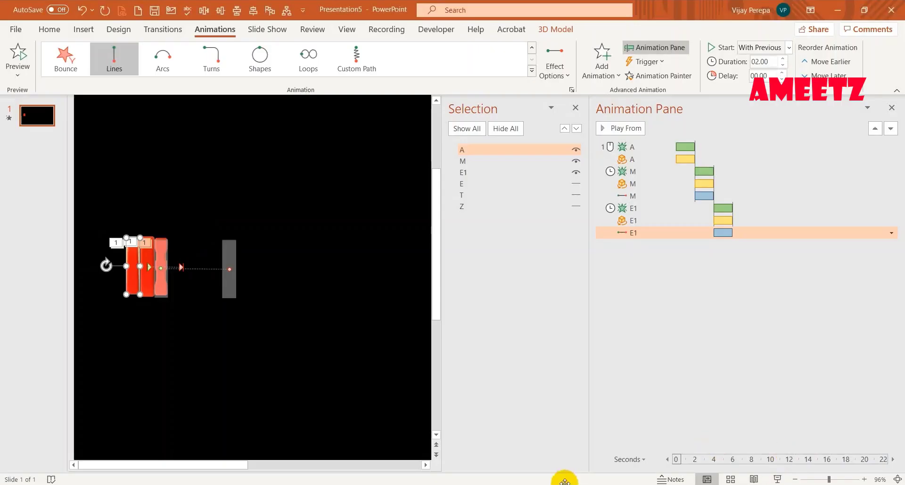
Unhide E, T and Z, and drag T's and Z's path ends right so all six letters end evenly spaced
key(Escape)
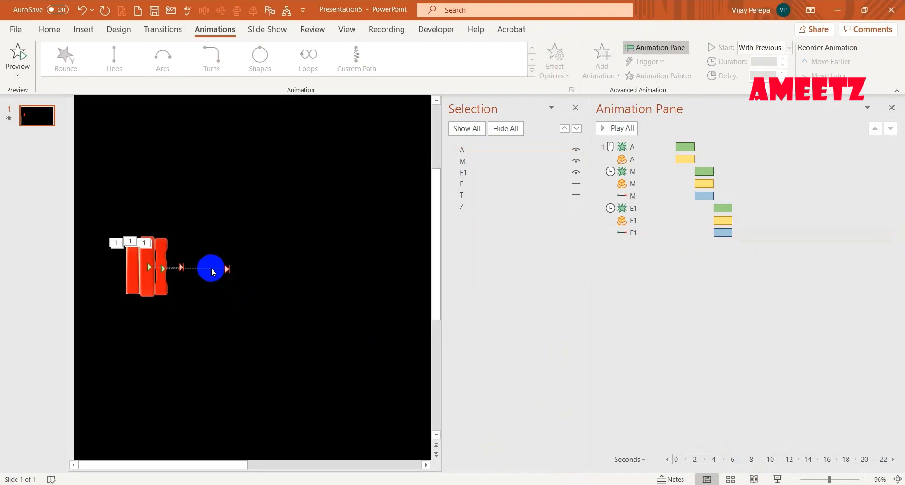
click(229, 269)
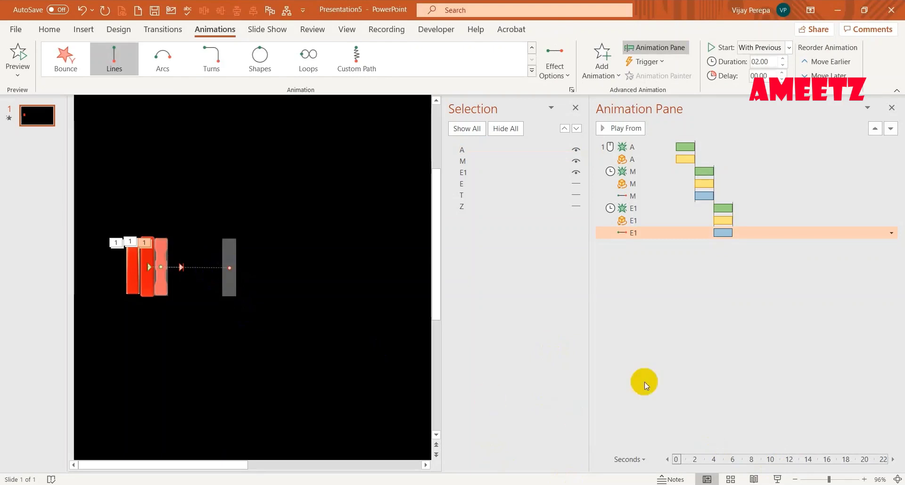
click(576, 183)
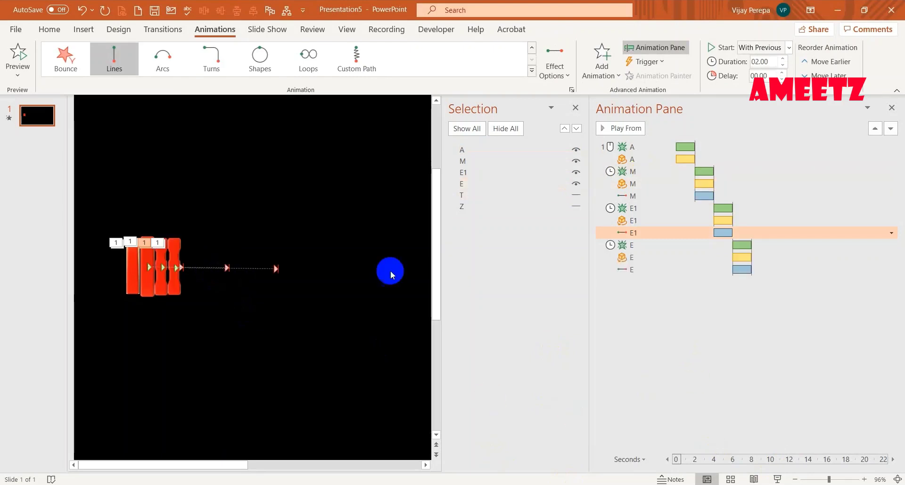
click(271, 269)
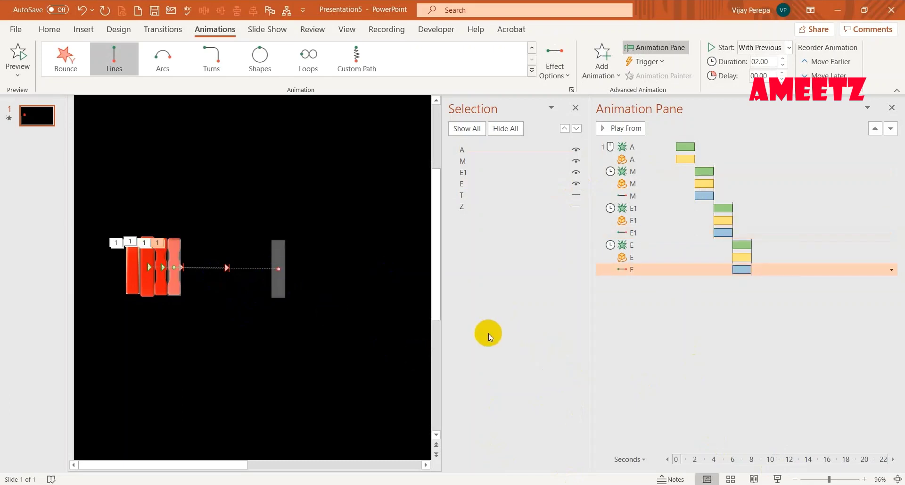
click(575, 195)
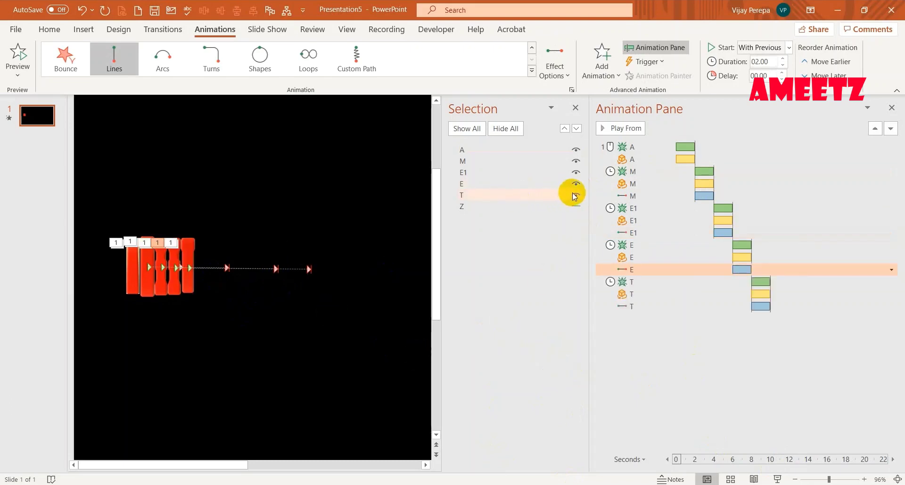
click(308, 267)
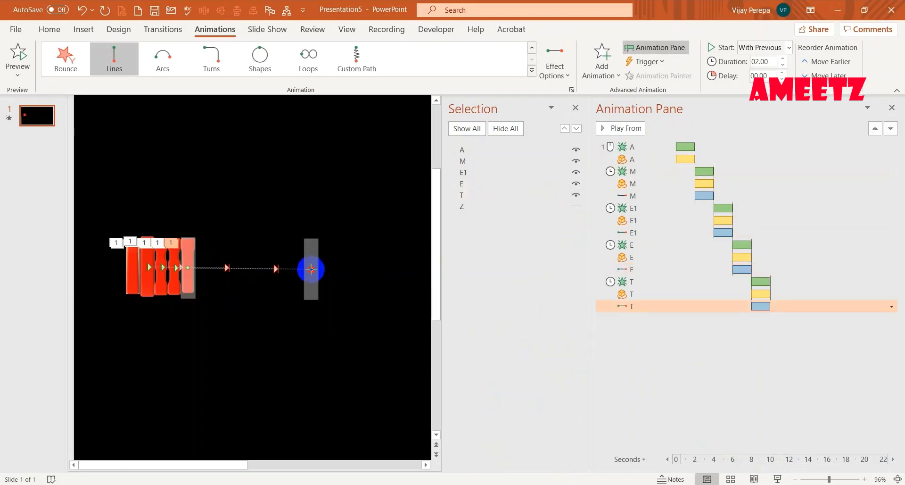
drag(311, 269, 321, 268)
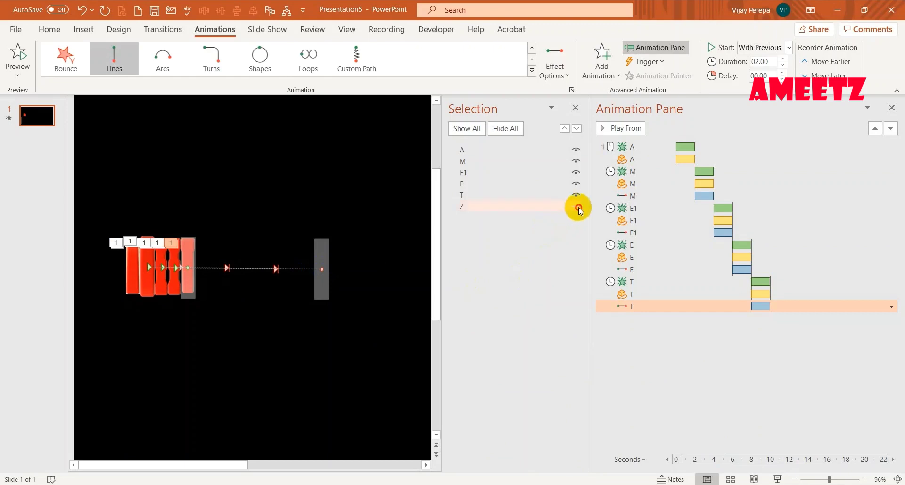
click(578, 207)
click(341, 272)
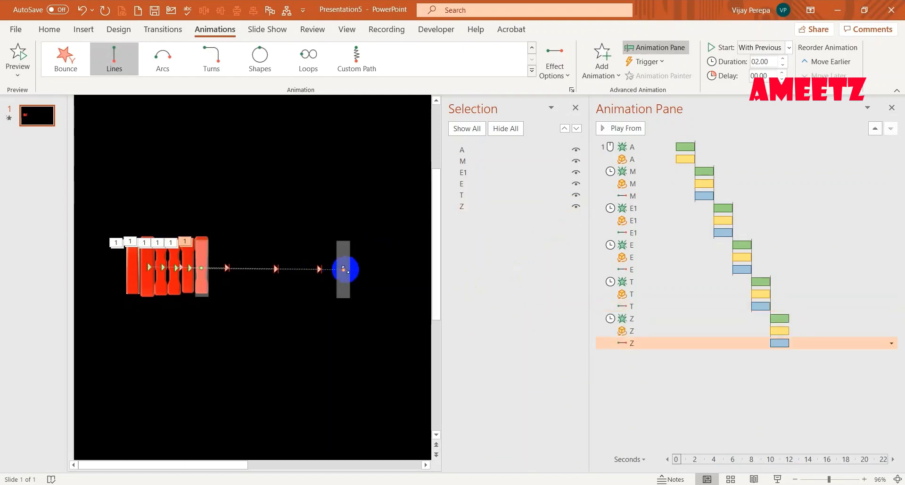
drag(344, 269, 369, 269)
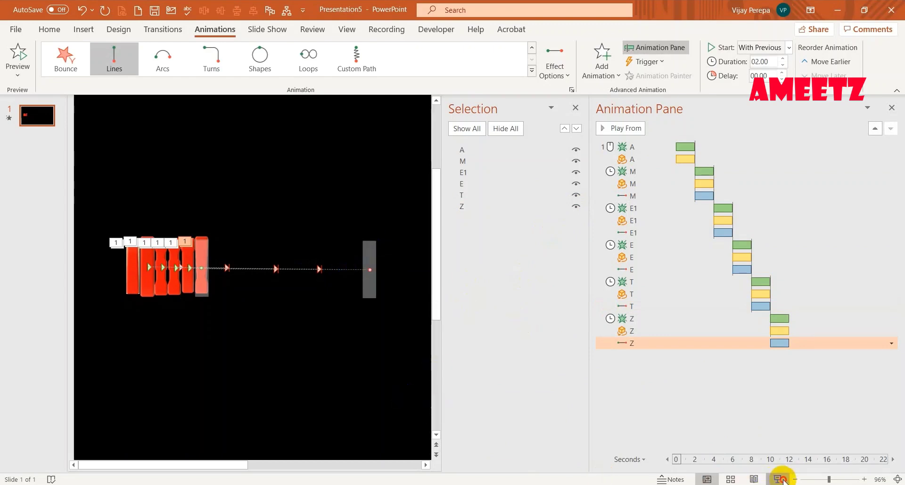
Preview the AMEETZ letters sliding into place as a slide show, then exit back to editing
click(781, 479)
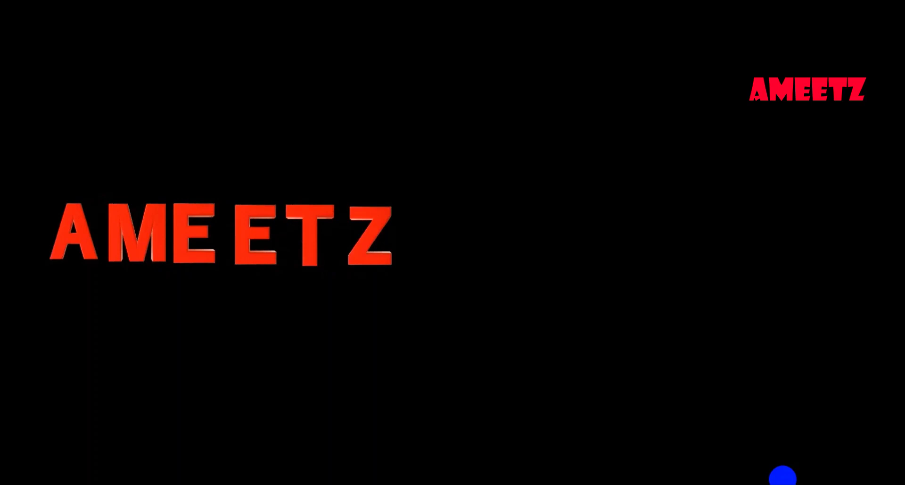
key(Escape)
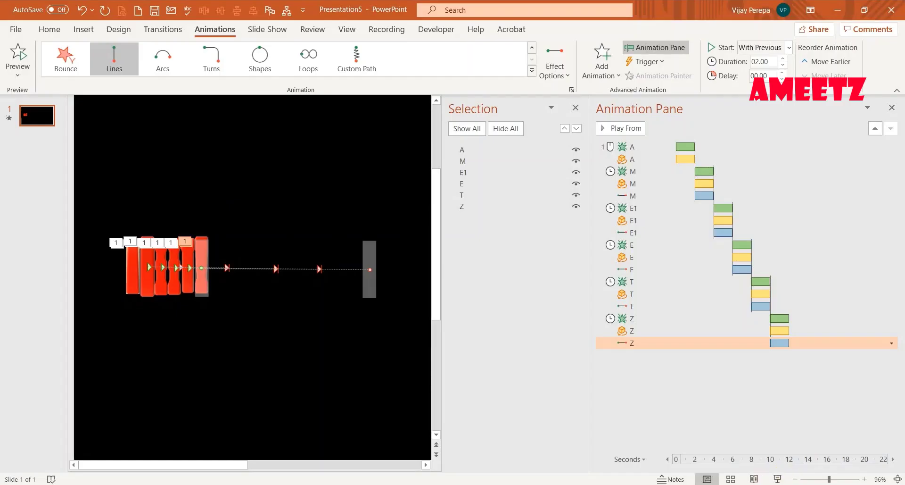
Bring up the Presentation1 intro slide and widen the Animation Pane to reveal the timing bars
mouse_move(483, 484)
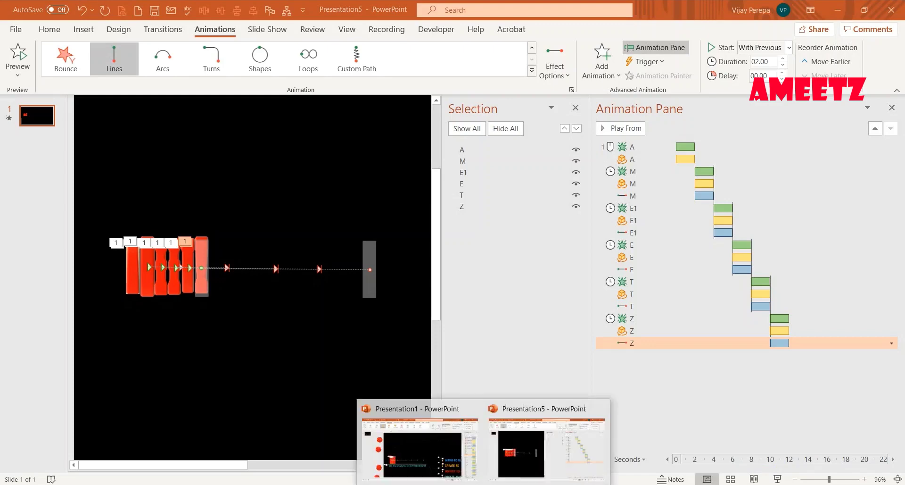
click(443, 470)
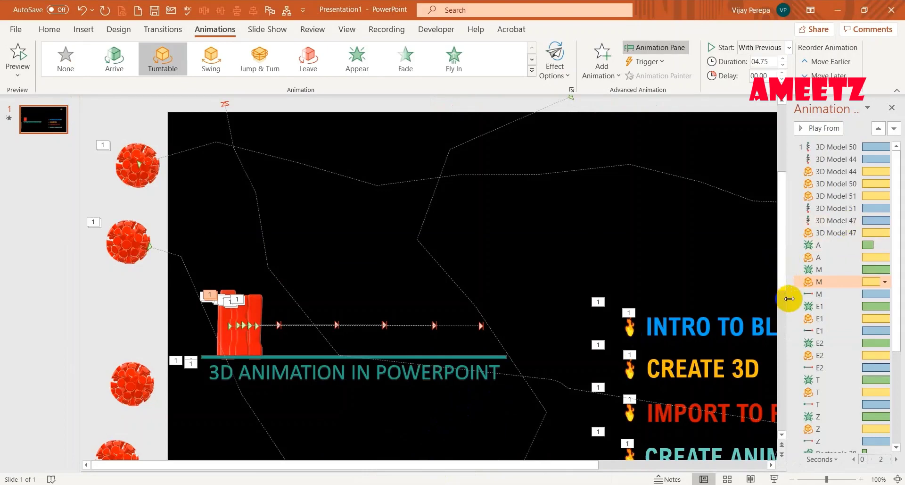
drag(786, 298, 510, 283)
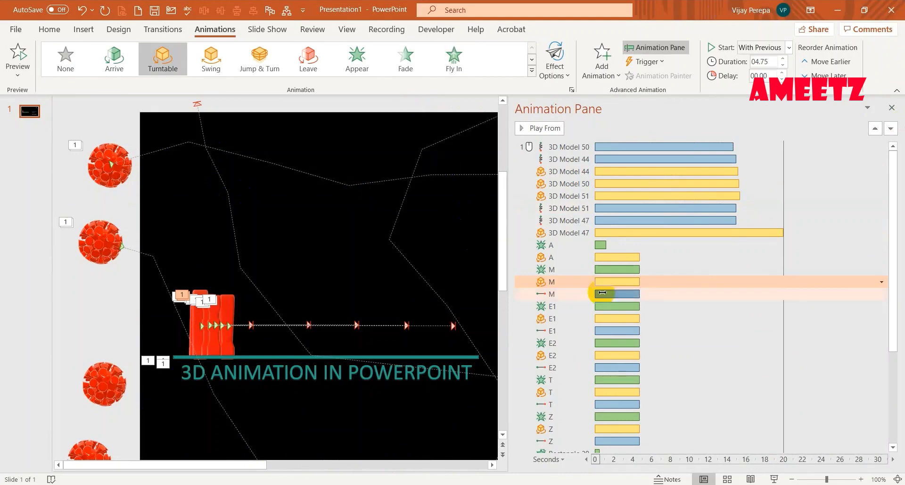
scroll(574, 326, down, 1)
scroll(573, 327, down, 2)
scroll(571, 329, down, 1)
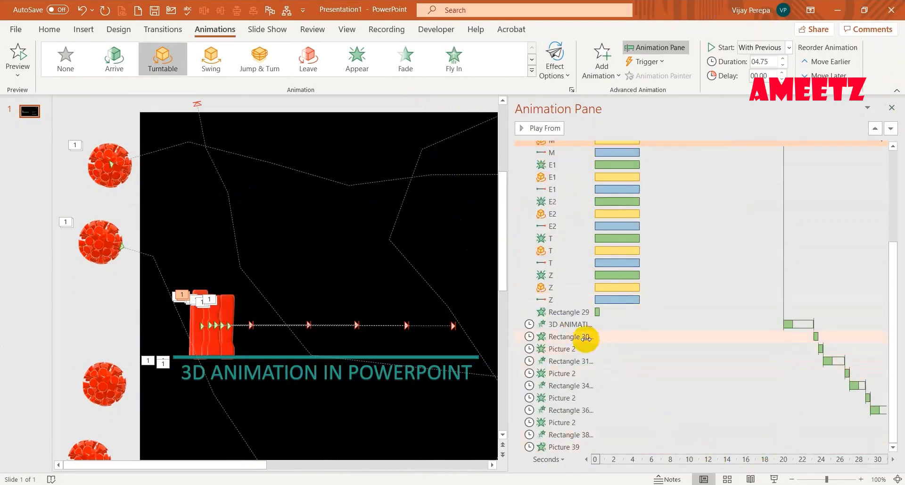
click(284, 355)
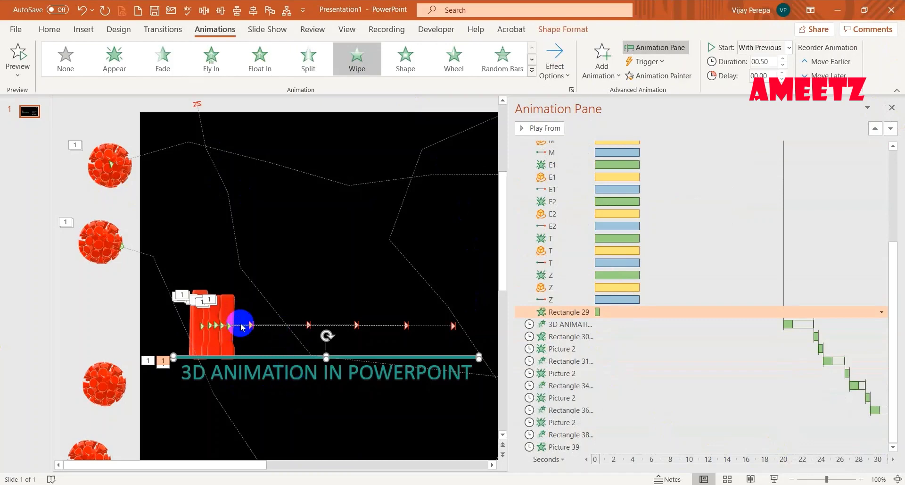
scroll(241, 326, up, 1)
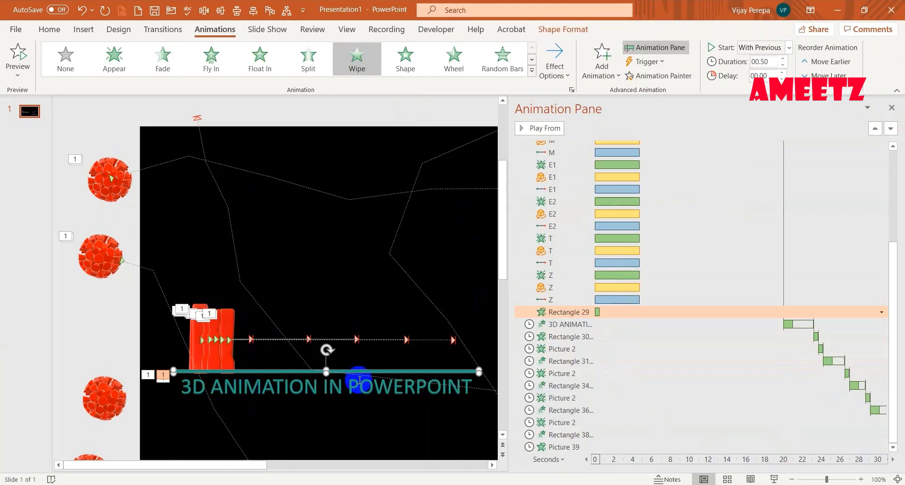
click(576, 326)
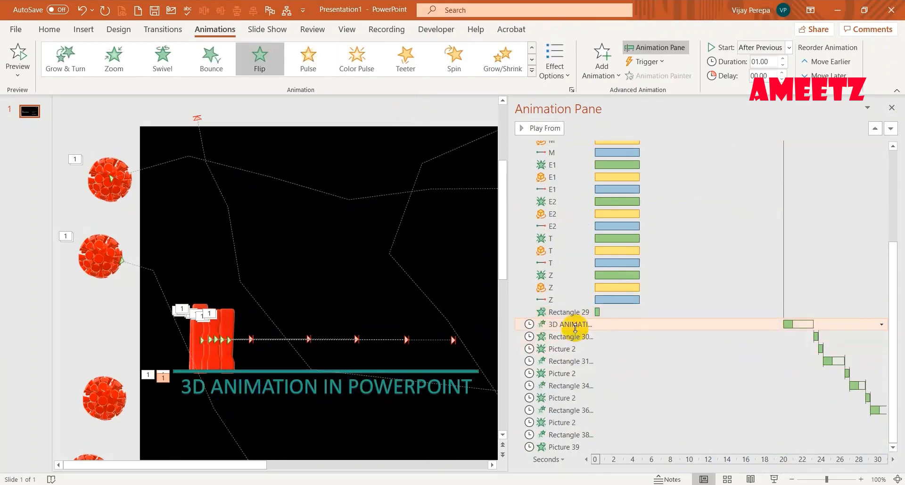
click(322, 192)
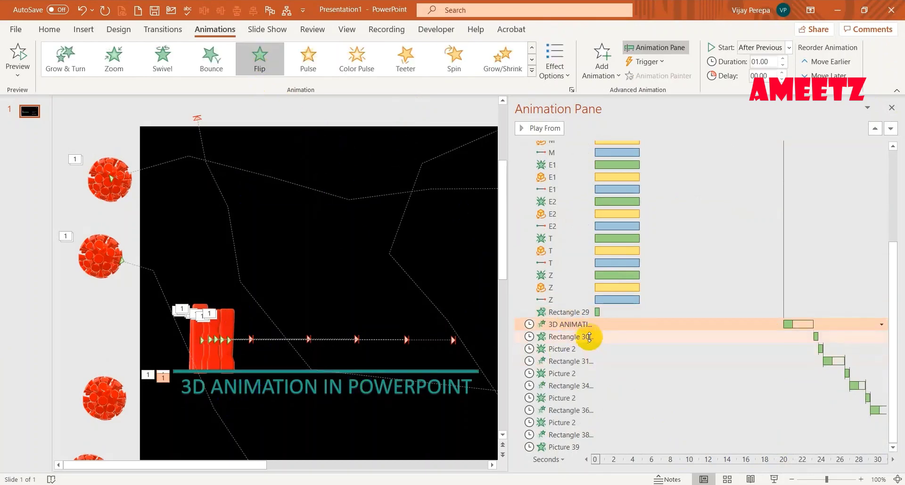
click(588, 312)
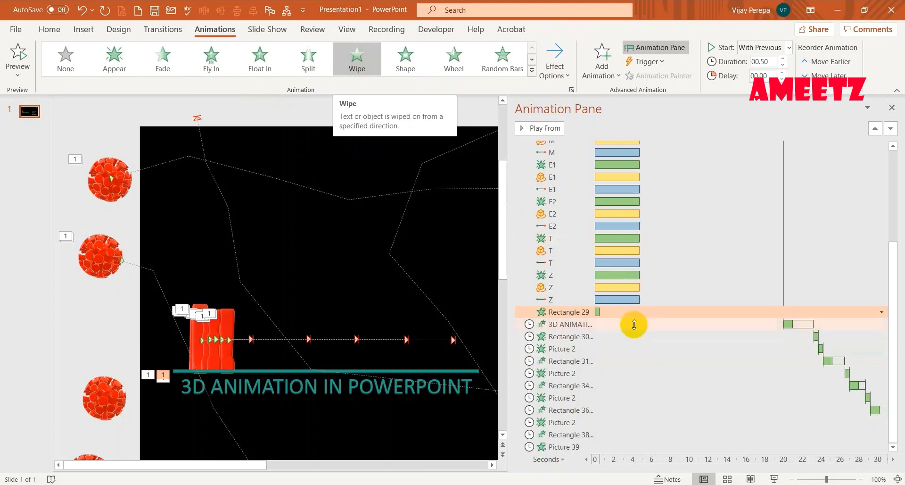
click(589, 325)
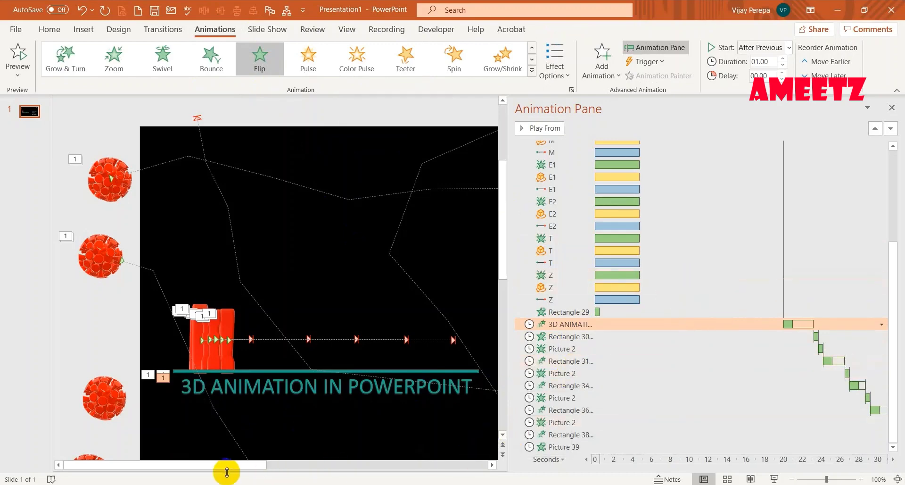
Scroll to the bullet list, then select the first bullet's text box and its Drop animation entry
drag(228, 464, 356, 479)
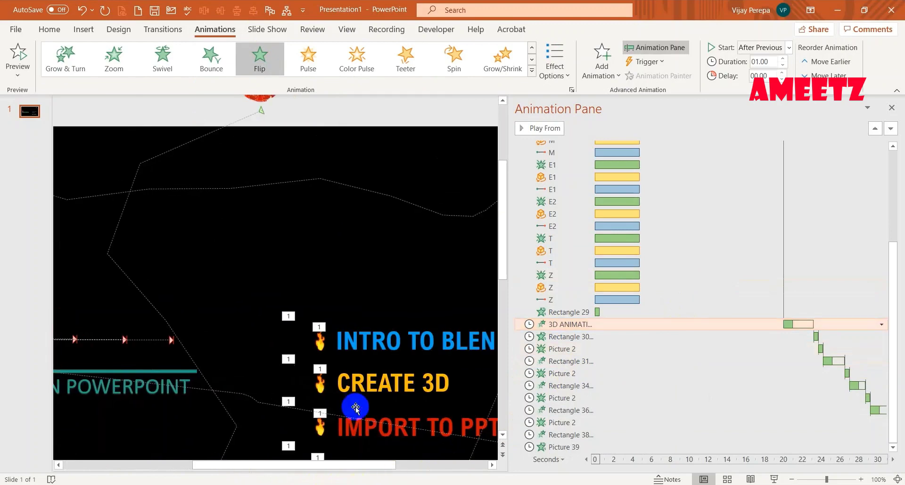
click(321, 351)
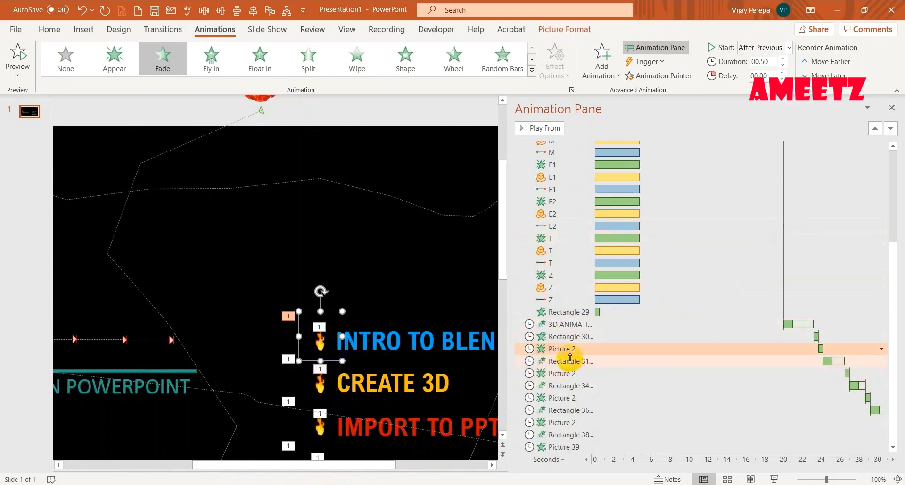
click(376, 186)
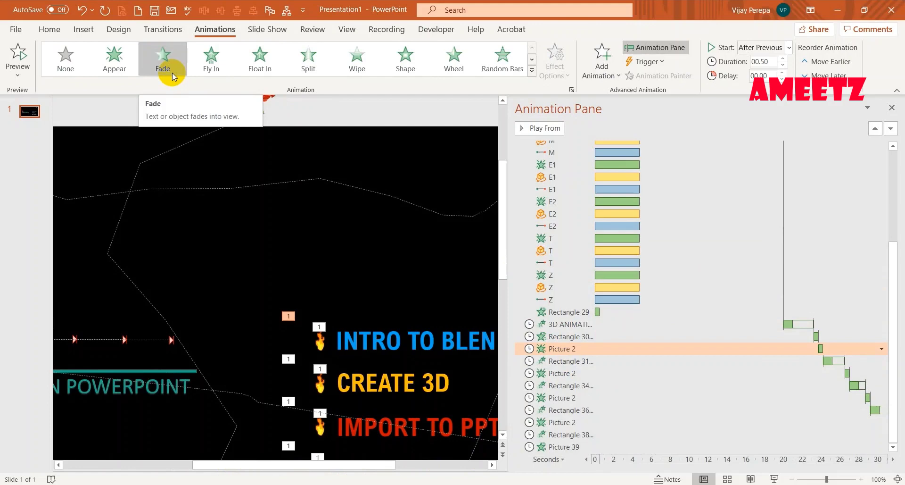
click(404, 343)
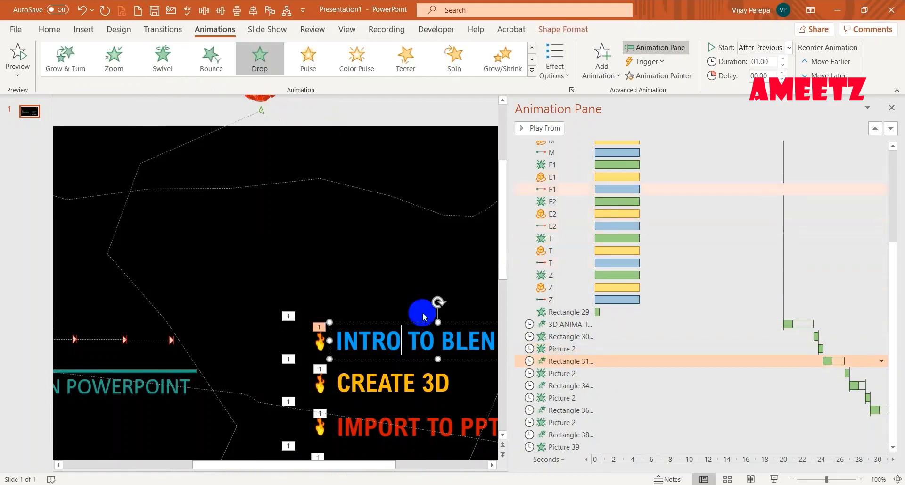
click(254, 68)
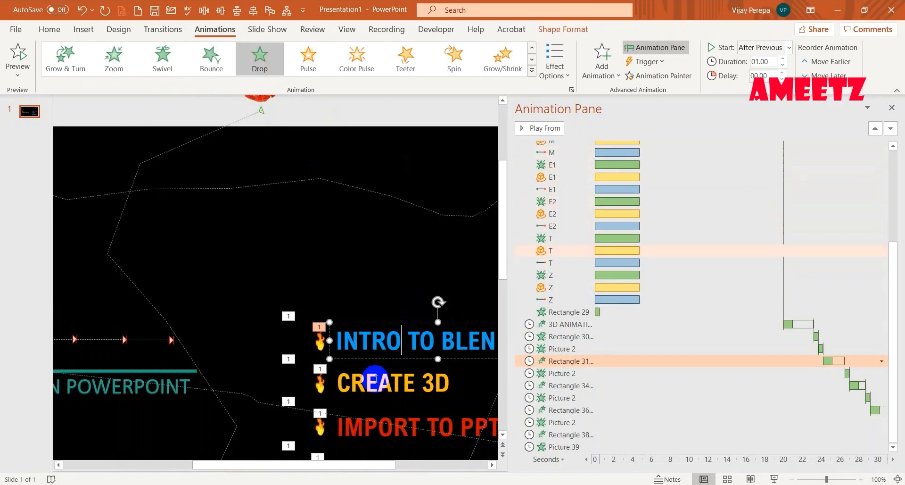
Make the INTRO TO BLENDER Drop animate by letter with 10% delay between letters
right_click(611, 360)
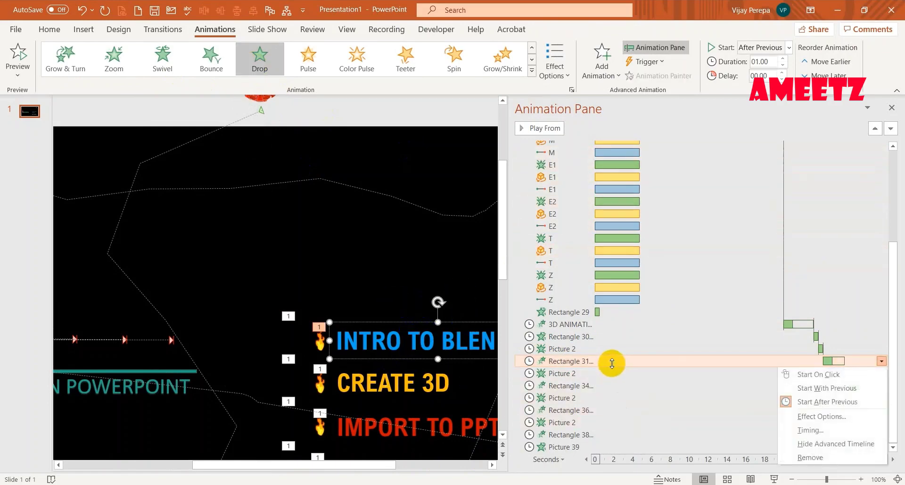
click(822, 416)
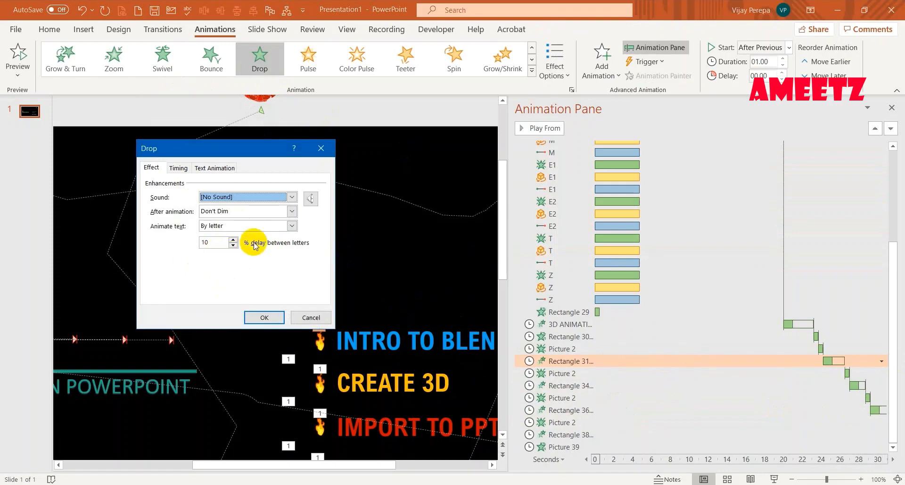
click(214, 242)
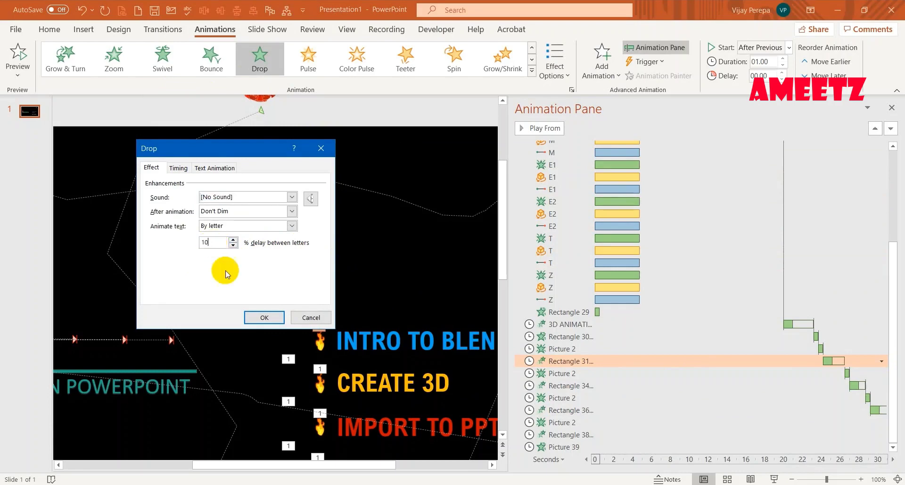
click(259, 313)
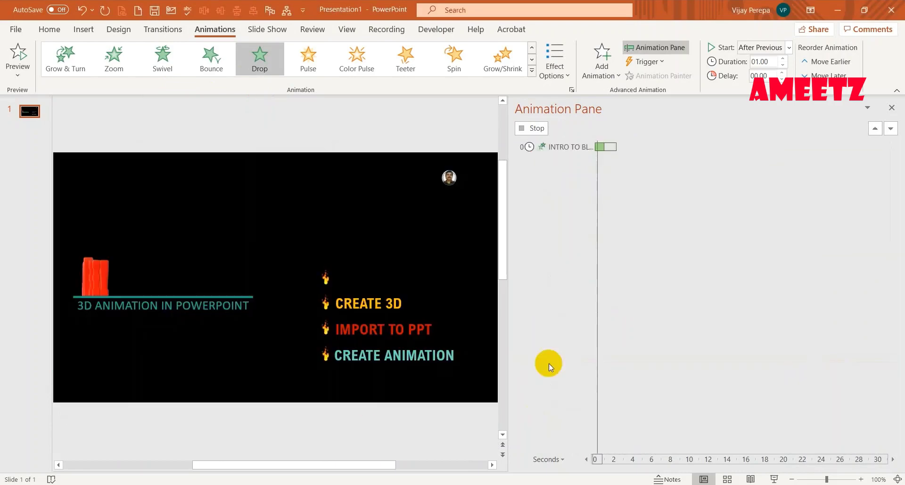
Start the slide show from the beginning to watch the intro slide's animations
click(774, 479)
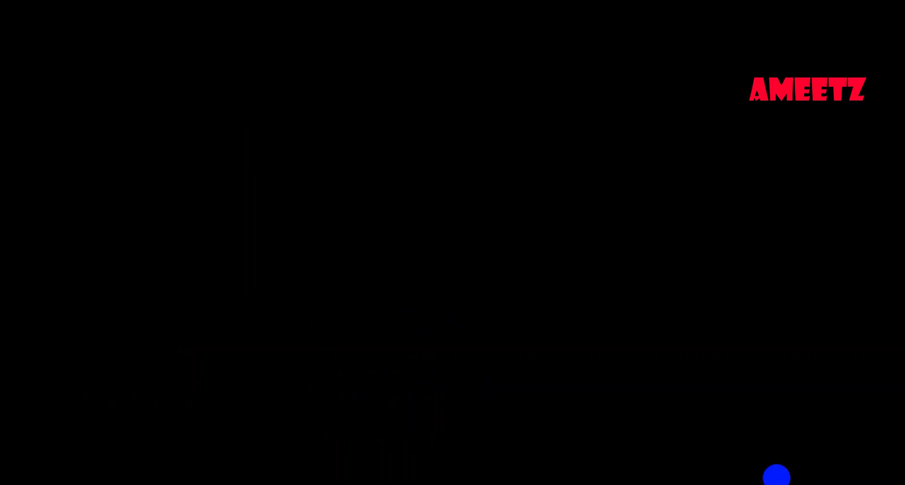